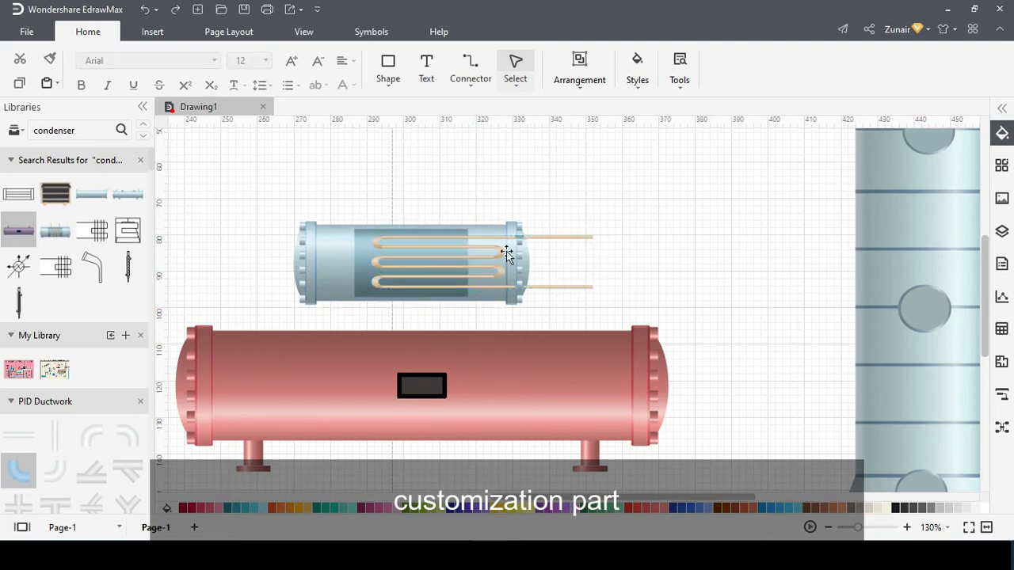
Shorten the short inner pipes of the condenser coil so they end inside the dark window of the shell.
click(626, 269)
click(496, 246)
click(579, 70)
click(626, 206)
click(626, 206)
click(514, 238)
scroll(440, 248, up, 6)
click(385, 249)
drag(519, 269, 429, 269)
Move the coil's two right-hand bends in to meet the shortened pipe ends.
click(525, 282)
ctrl+click(527, 255)
drag(526, 277, 437, 281)
click(719, 278)
click(444, 297)
click(731, 283)
Recolour the coil's two right-hand bends black.
click(436, 283)
click(436, 283)
click(437, 254)
click(837, 276)
click(465, 257)
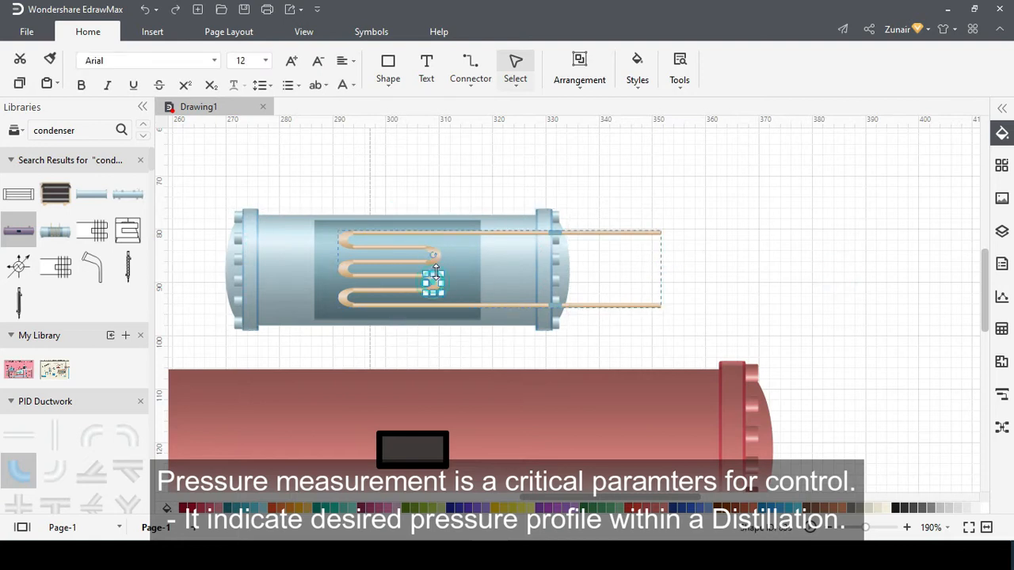
click(434, 281)
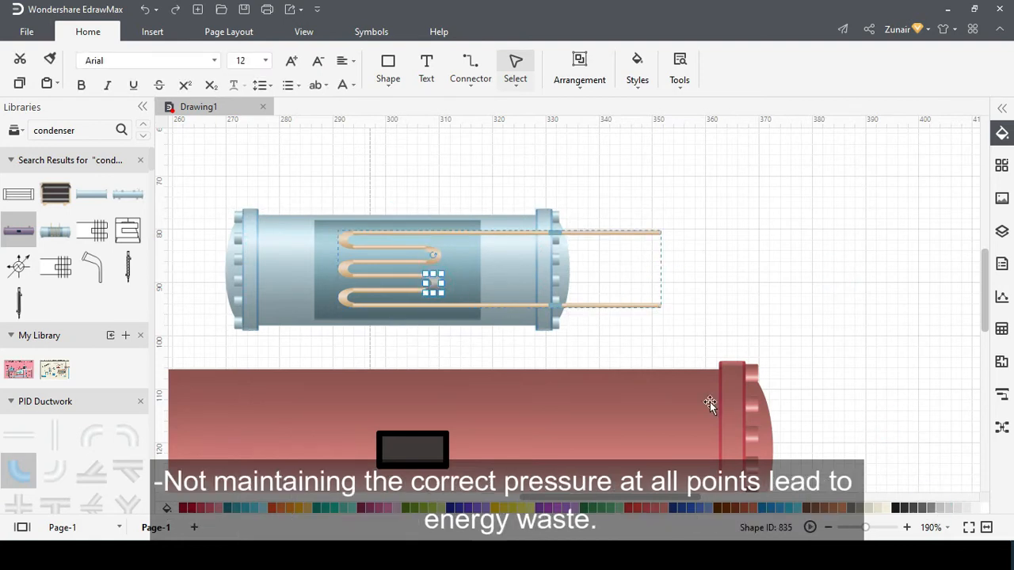
click(897, 505)
click(877, 453)
click(435, 255)
click(434, 254)
click(898, 507)
click(839, 427)
Recolour the coil's three left-hand bends black.
click(342, 268)
click(342, 267)
ctrl+click(342, 233)
ctrl+click(344, 295)
click(898, 508)
click(726, 307)
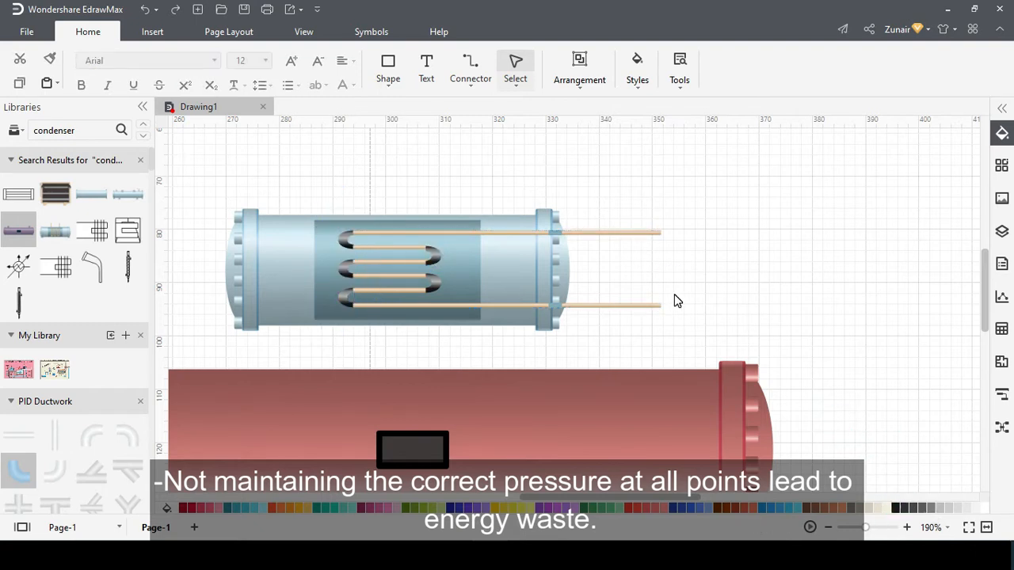
Duplicate the red tank's pair of support legs and delete the red tank.
scroll(651, 289, down, 9)
click(394, 423)
click(393, 423)
key(ctrl+c)
key(ctrl+v)
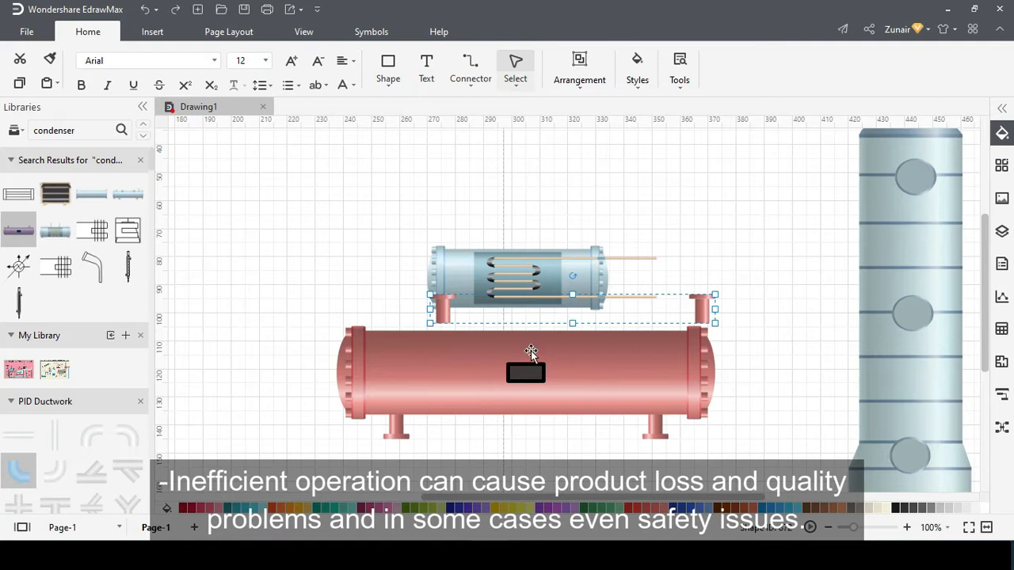
drag(575, 364, 565, 390)
key(Delete)
Move the copied pair of support legs below the blue condenser.
scroll(548, 279, up, 5)
click(430, 262)
drag(397, 339, 396, 381)
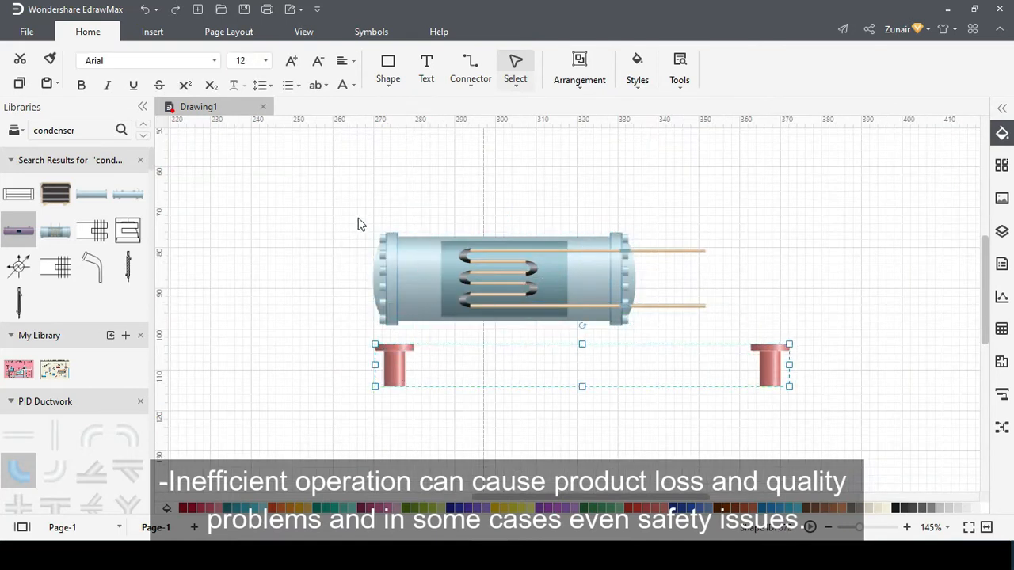
Group the condenser shell with its coil and make the group taller, placed above the support legs.
drag(362, 227, 728, 334)
click(576, 62)
click(612, 120)
click(616, 166)
click(808, 280)
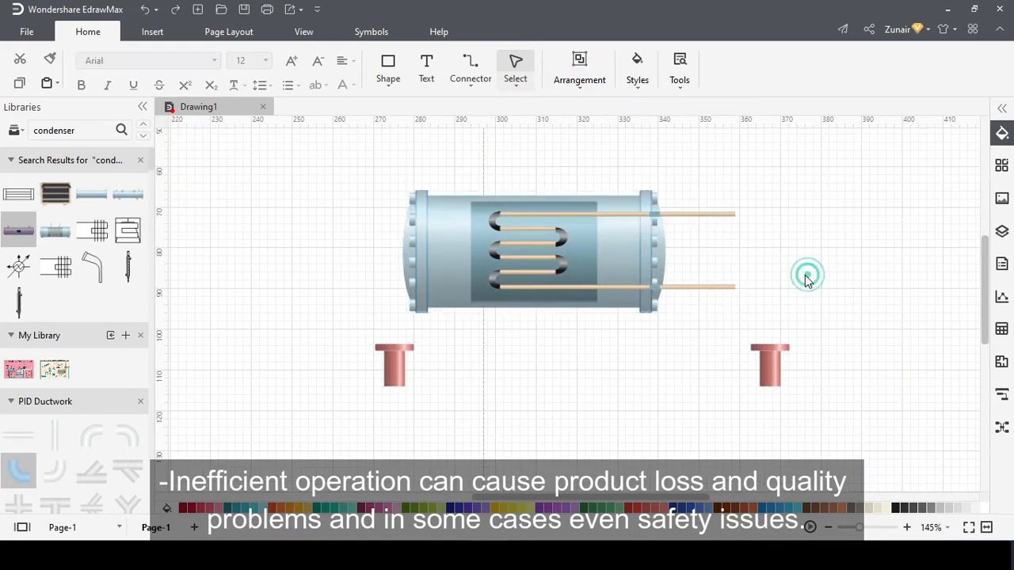
Rotate the pair of support legs by 180° so their base flanges face down.
click(768, 360)
drag(584, 323, 581, 374)
Recolour the two end flange rings of the condenser black.
click(421, 260)
click(422, 260)
click(896, 508)
click(645, 259)
click(896, 508)
click(885, 438)
Recolour the whole condenser shell light grey.
click(659, 241)
click(659, 242)
click(931, 509)
click(856, 406)
click(630, 243)
click(630, 242)
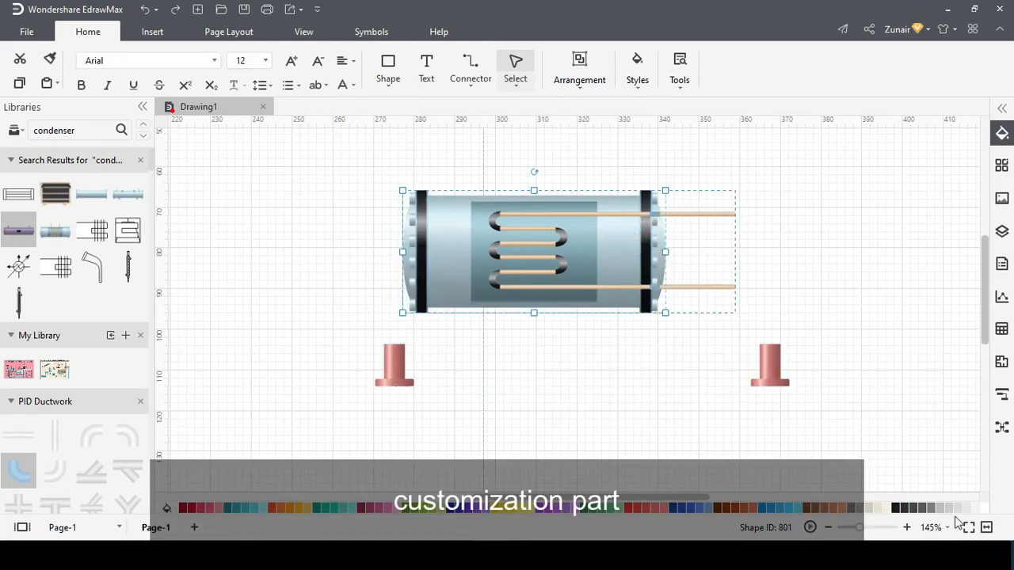
click(952, 508)
click(896, 400)
Try to recolour the bolts at the condenser's right end black.
click(653, 239)
click(654, 238)
click(654, 237)
click(895, 508)
click(883, 427)
Recolour the flange rings at both ends of the grey condenser black.
scroll(648, 240, up, 3)
click(649, 240)
click(649, 240)
click(650, 240)
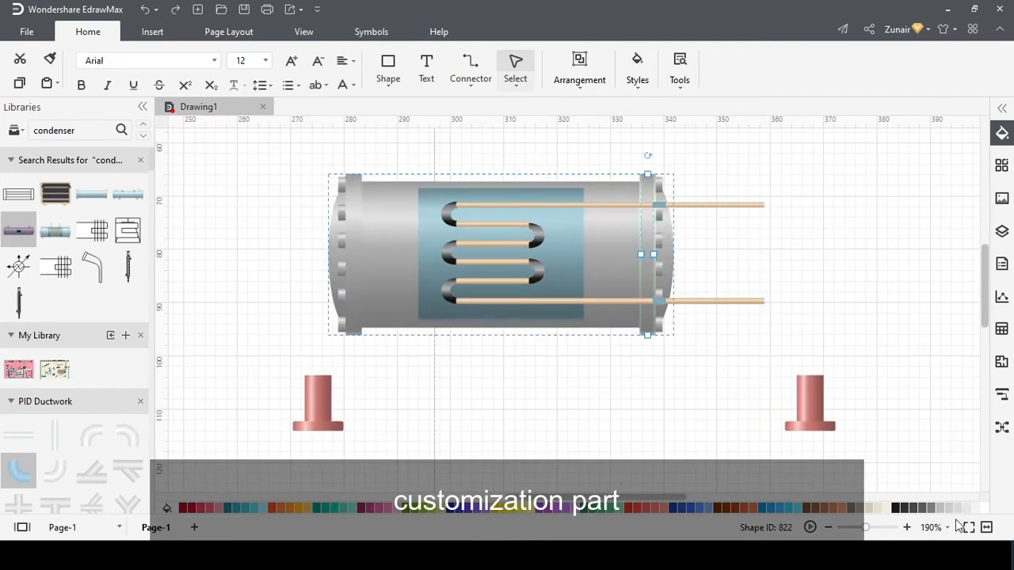
click(896, 508)
click(883, 428)
click(354, 242)
click(353, 242)
click(353, 243)
click(896, 507)
click(880, 427)
Recolour the row of bolts at the condenser's right end dark grey.
click(660, 268)
click(660, 268)
click(660, 267)
click(923, 507)
Recolour the row of bolts at the condenser's left end dark grey.
click(340, 239)
click(341, 264)
click(342, 213)
click(341, 211)
click(309, 211)
click(341, 211)
click(341, 210)
click(342, 210)
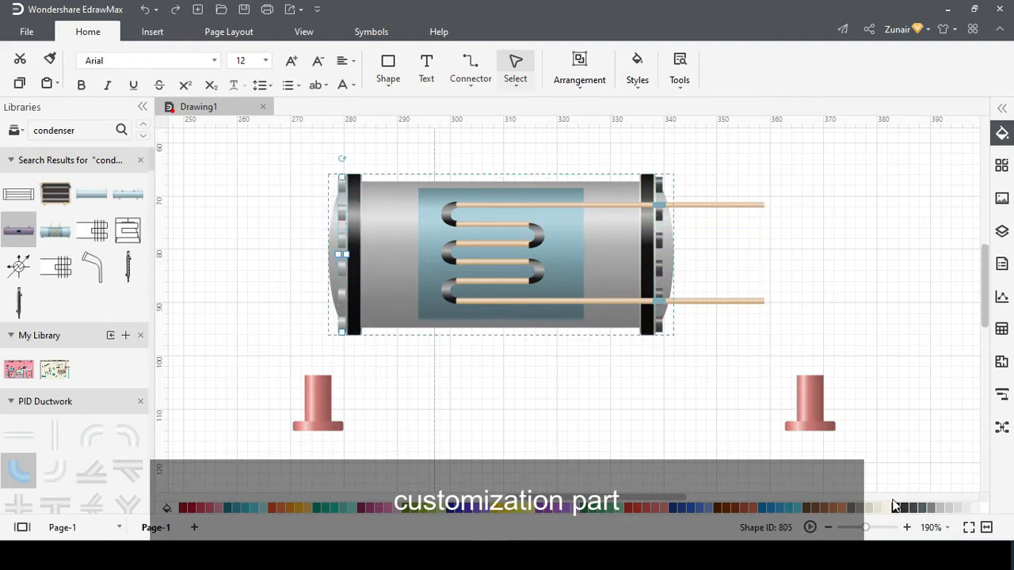
click(907, 507)
click(876, 432)
scroll(646, 355, down, 2)
click(355, 384)
drag(348, 419, 615, 420)
key(ctrl+z)
Ungroup the pair of red support legs.
click(389, 394)
click(372, 393)
click(583, 71)
click(603, 125)
click(649, 188)
Place a smaller copy of the support leg under the condenser's left part and duplicate it under the right part.
drag(784, 396, 436, 380)
click(524, 387)
click(440, 347)
drag(460, 345, 619, 347)
key(ctrl+d)
click(689, 393)
click(652, 362)
Send the left and right legs under the condenser behind its shell.
click(440, 347)
click(578, 87)
click(570, 125)
click(598, 226)
click(821, 305)
click(821, 305)
click(623, 343)
click(579, 70)
click(570, 119)
click(578, 204)
click(831, 267)
Delete the two larger leftover red legs.
click(378, 400)
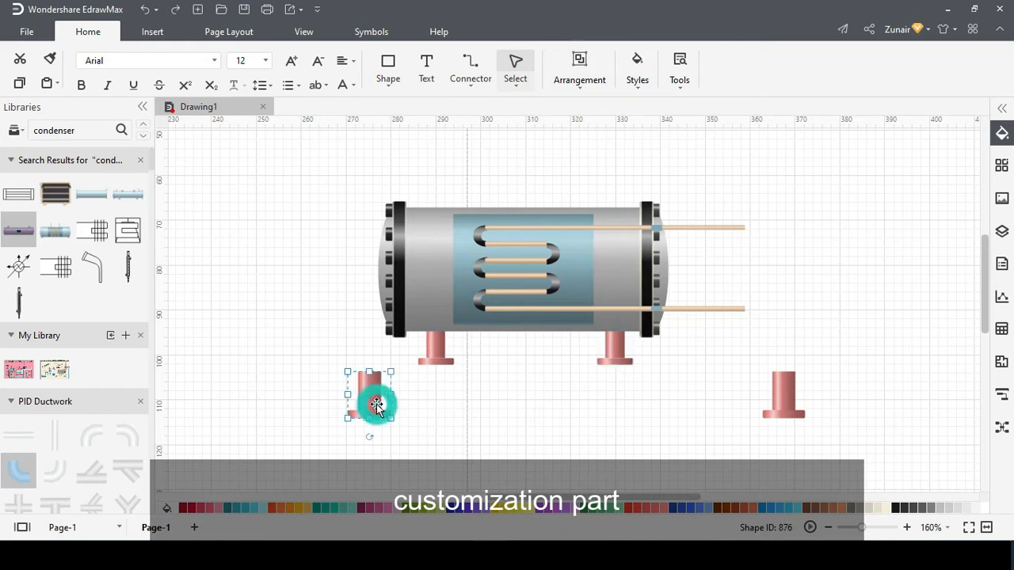
key(Delete)
click(792, 388)
key(Delete)
Recolour the two support legs under the condenser grey.
click(440, 342)
click(957, 508)
click(933, 508)
click(614, 348)
click(935, 507)
click(716, 394)
Add a vertical duct reducer from the PID Ductwork library on top of the condenser, with Radius * 3.
scroll(102, 324, down, 5)
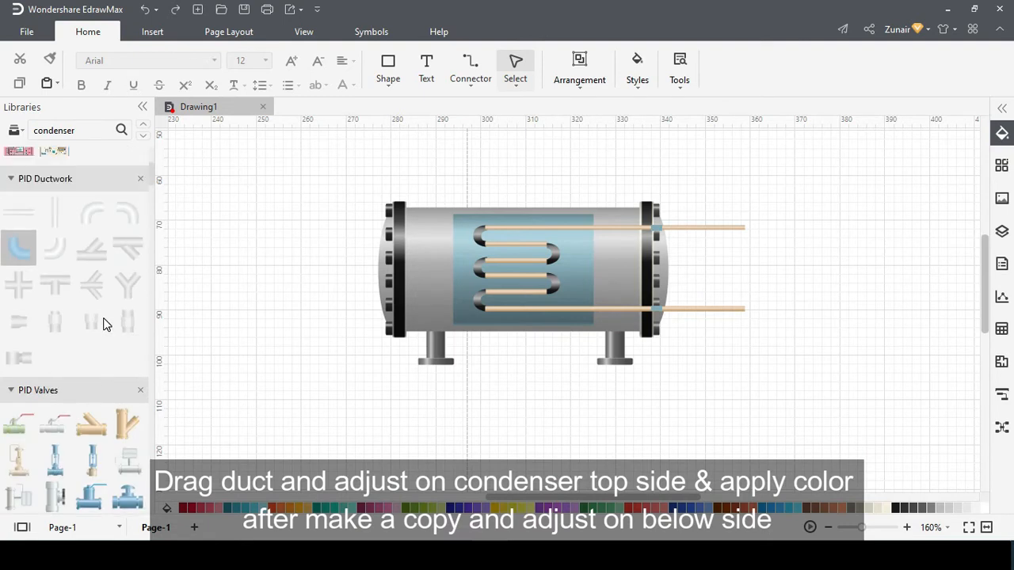
drag(91, 365, 528, 199)
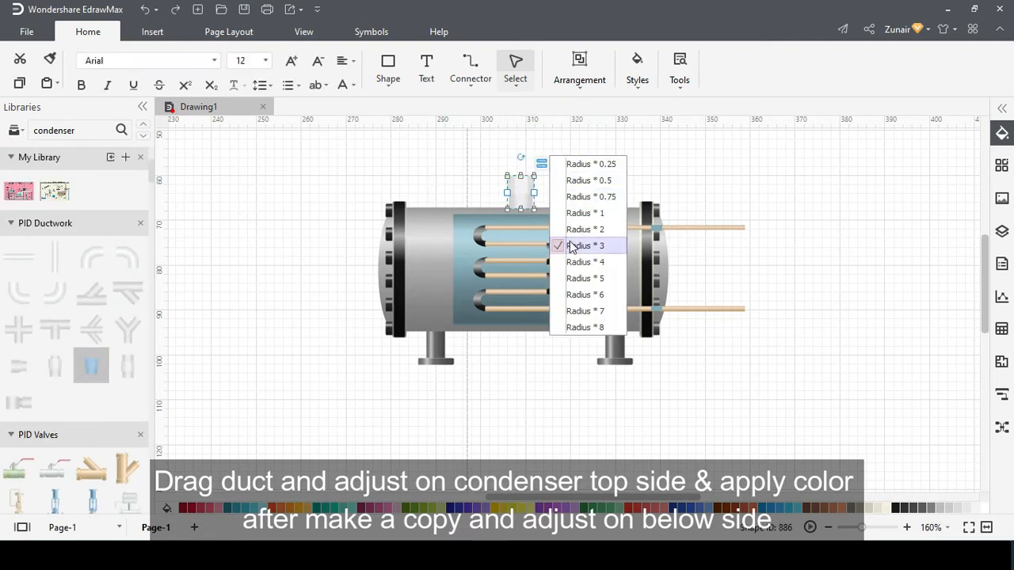
click(589, 248)
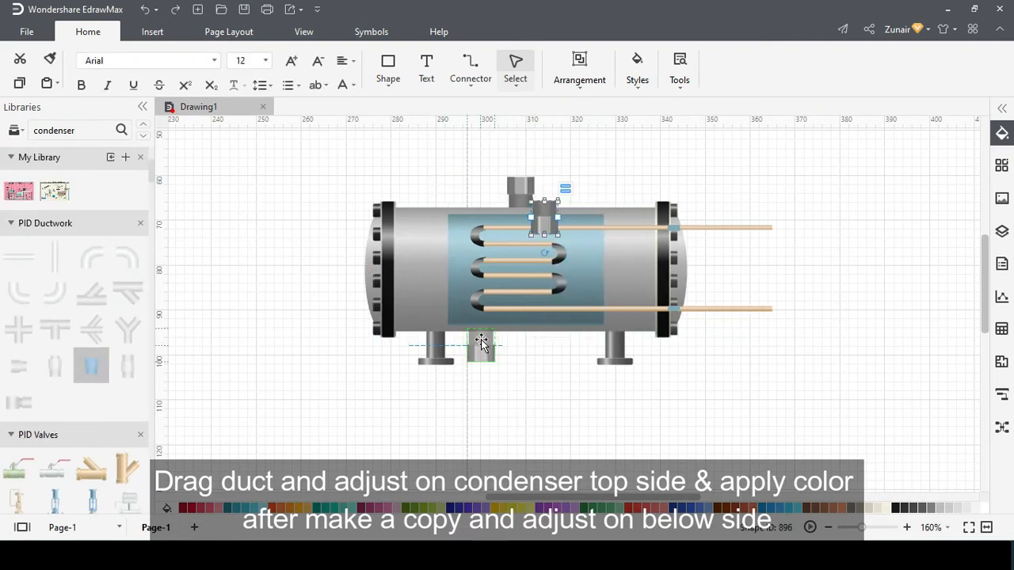
Place the upside-down copy of the duct against the condenser's underside, just right of the left leg.
mouse_move(482, 343)
mouse_down()
mouse_move(508, 343)
mouse_move(487, 336)
mouse_up()
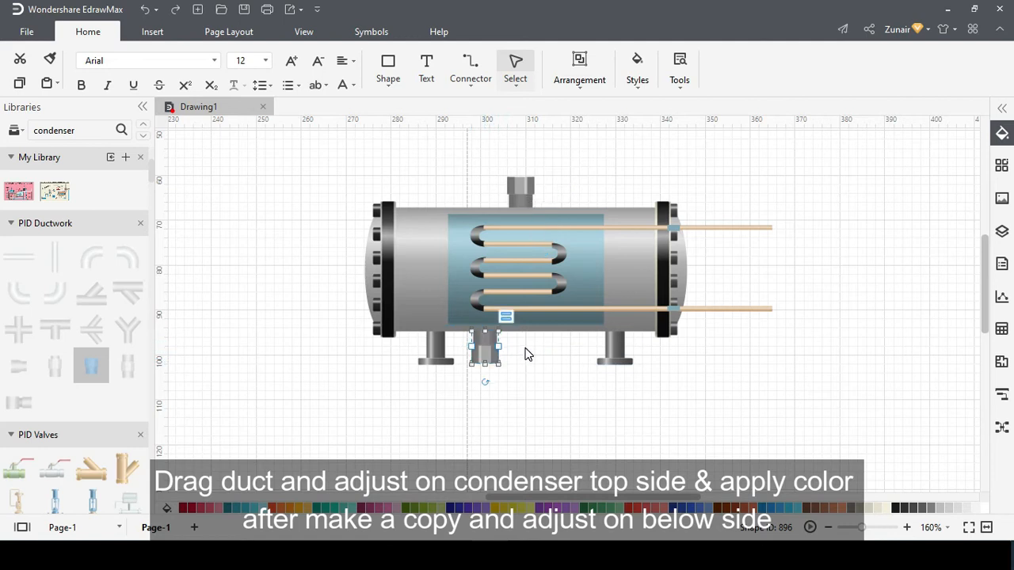
click(905, 428)
Recolour the outer collars of the condenser's top and bottom ducts black.
click(484, 356)
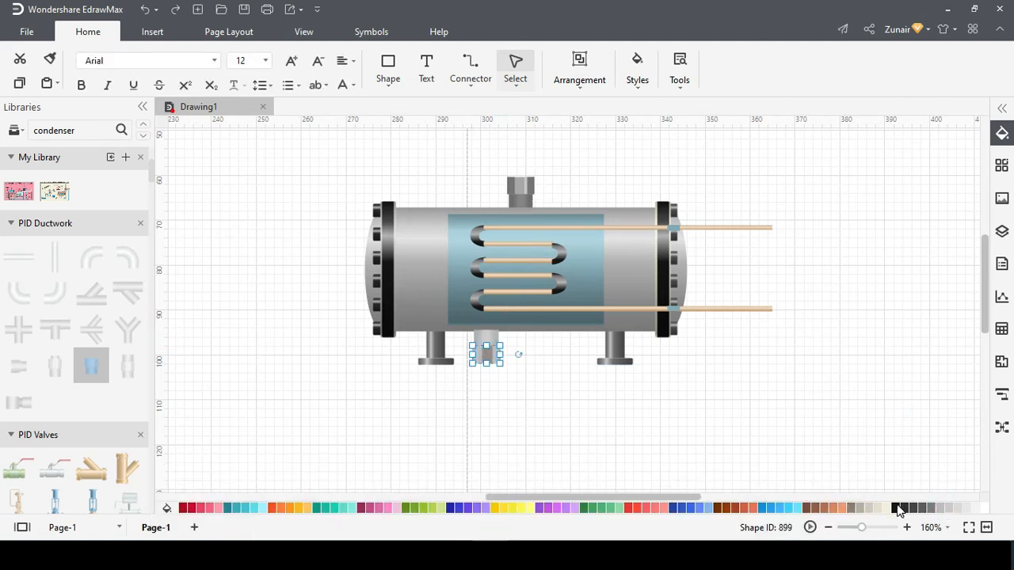
click(897, 473)
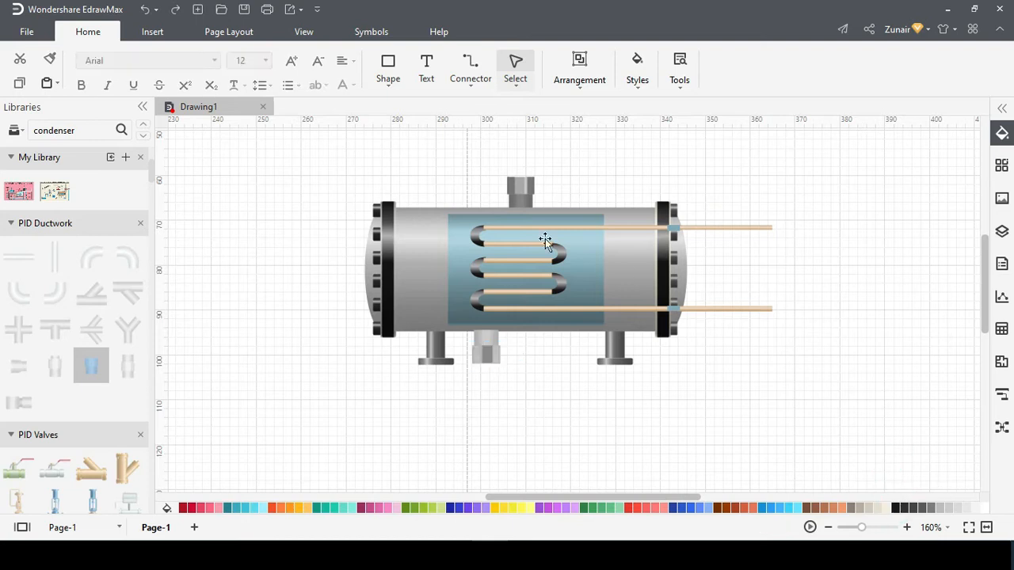
click(518, 196)
click(521, 183)
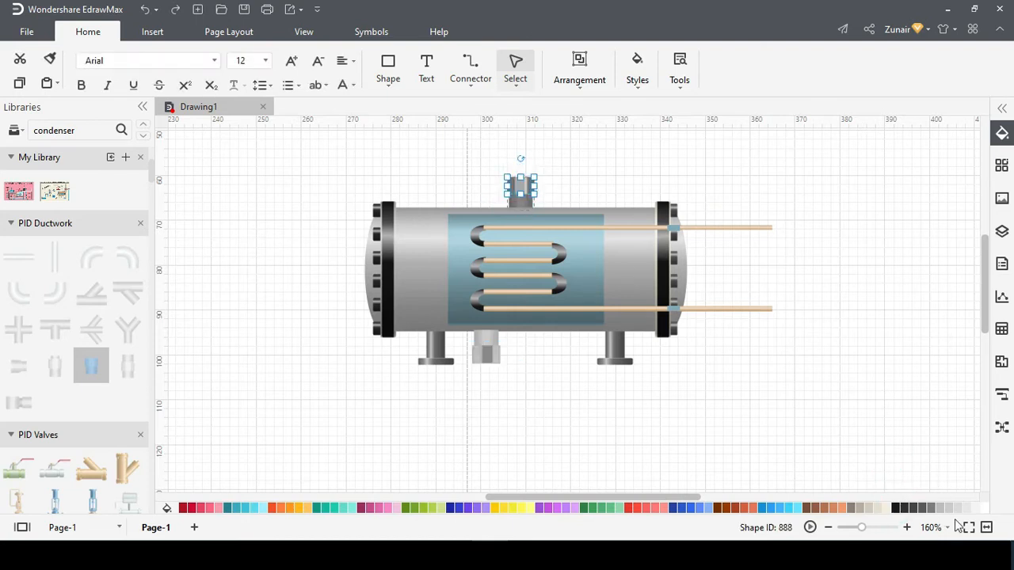
click(896, 389)
click(478, 354)
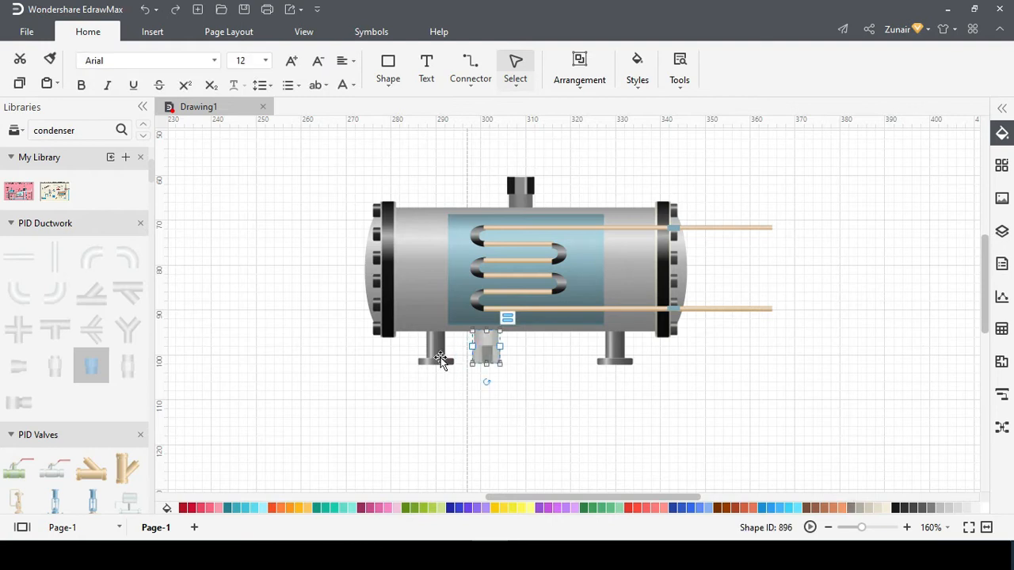
click(861, 443)
Group the condenser, its coil, legs and ducts into one object.
scroll(875, 355, down, 3)
drag(473, 193, 838, 387)
click(579, 66)
click(610, 119)
click(631, 167)
click(828, 288)
scroll(828, 287, down, 4)
drag(722, 497, 860, 499)
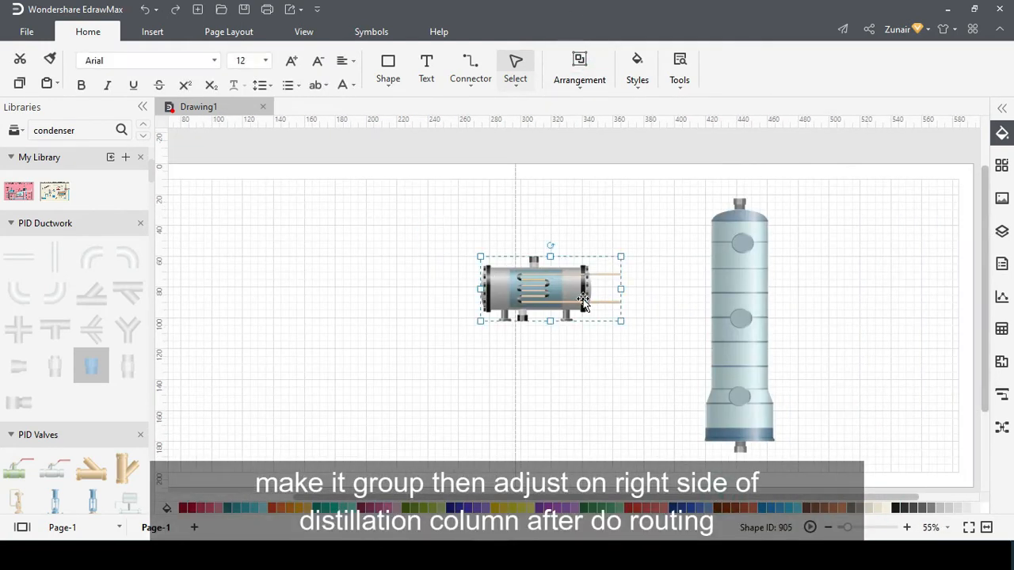
Move the grouped condenser to the right of the distillation column's upper part.
drag(580, 296, 911, 268)
drag(740, 497, 845, 497)
mouse_move(670, 250)
mouse_down()
mouse_move(695, 255)
mouse_move(676, 253)
mouse_up()
click(546, 192)
Draw a right-angle connector from the distillation column's top outlet to the condenser's top duct, running above both.
scroll(546, 191, up, 4)
click(470, 81)
click(505, 114)
drag(391, 200, 397, 247)
drag(537, 247, 539, 189)
drag(470, 216, 460, 216)
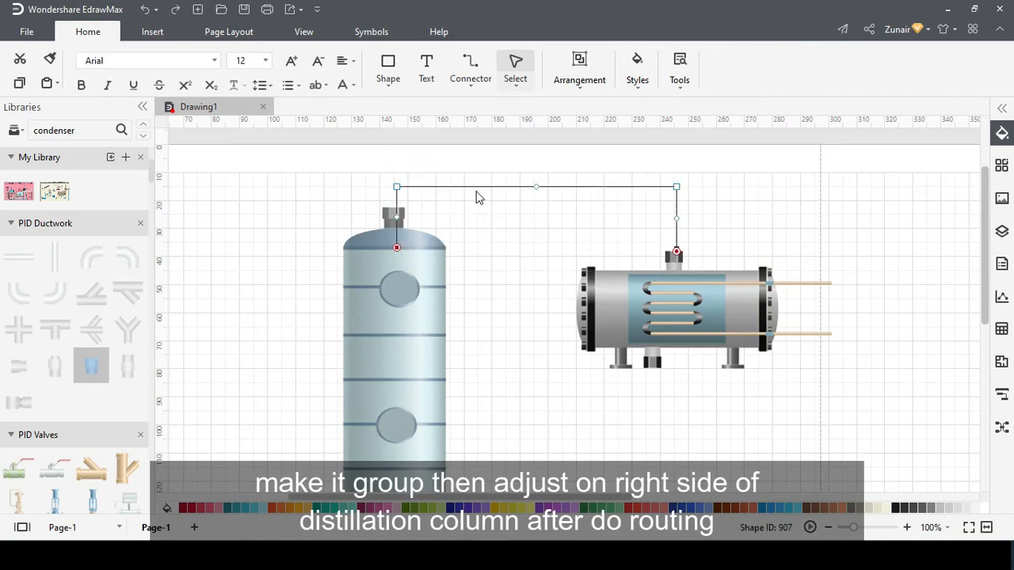
drag(539, 190, 539, 188)
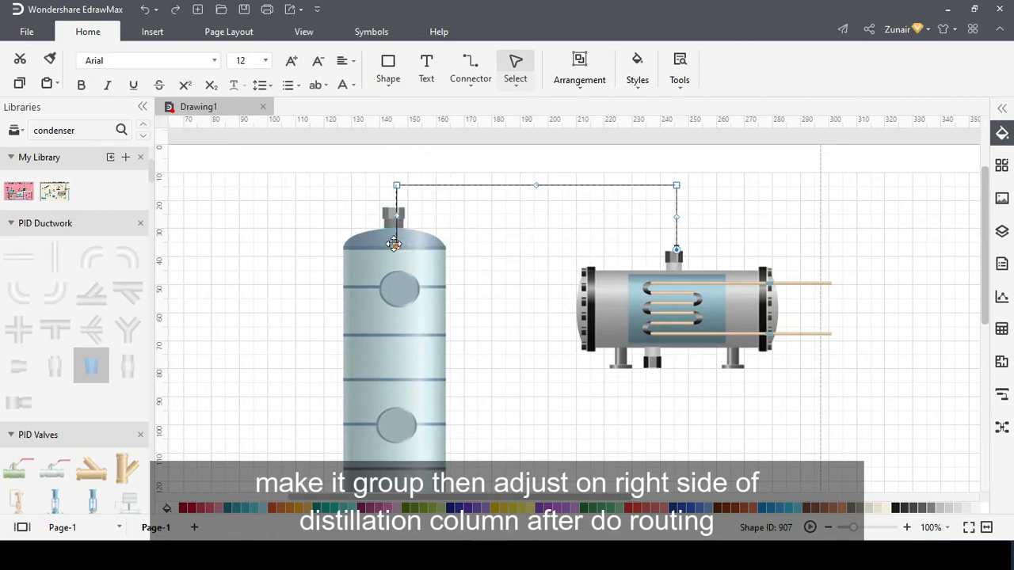
click(486, 238)
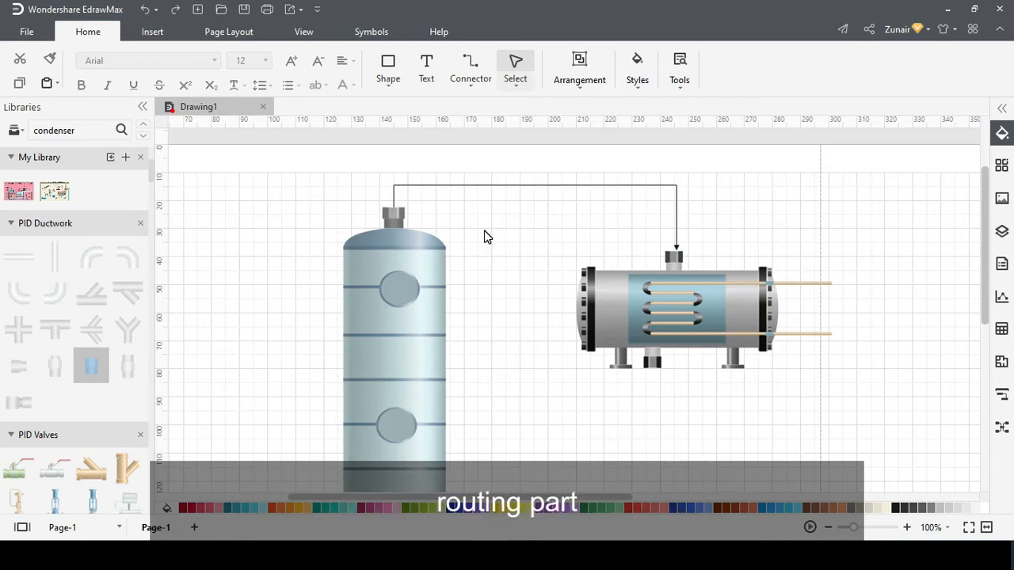
Draw a horizontal arrow pointing at one of the condenser's protruding coil tubes and duplicate it for the other tube.
scroll(677, 234, down, 5)
scroll(600, 308, up, 4)
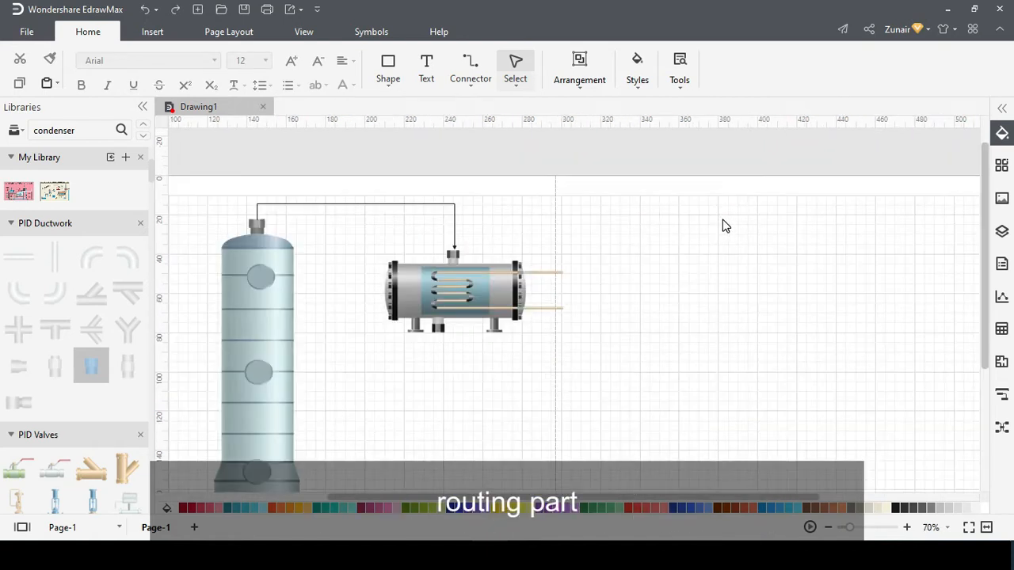
click(473, 68)
mouse_move(581, 312)
mouse_down()
mouse_move(634, 312)
mouse_move(617, 269)
mouse_up()
key(ctrl+d)
click(667, 288)
scroll(604, 293, down, 3)
scroll(604, 300, up, 1)
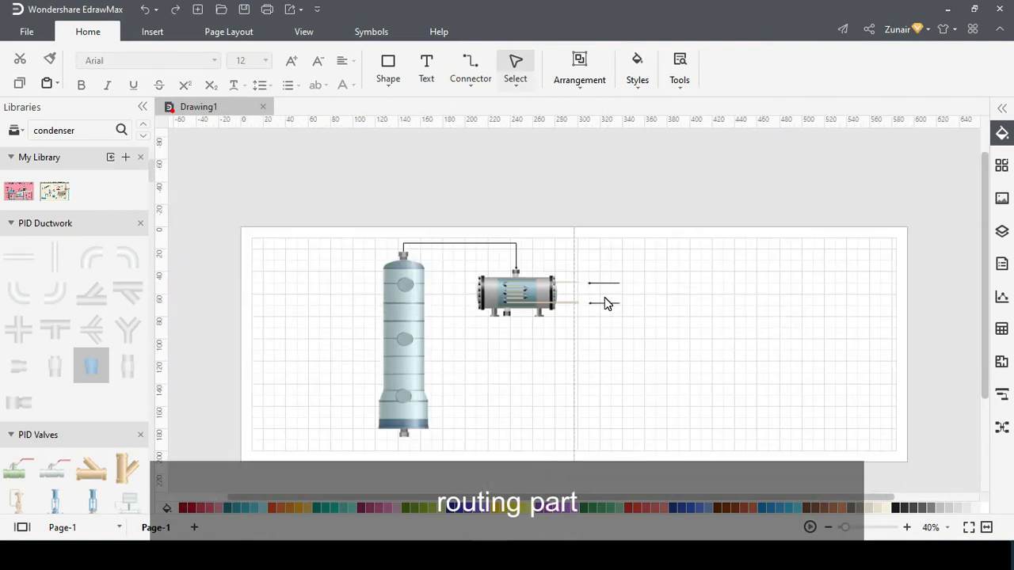
Draw a right-angle connector from the distillation column's bottom outlet, running below the column and out to the right.
click(470, 69)
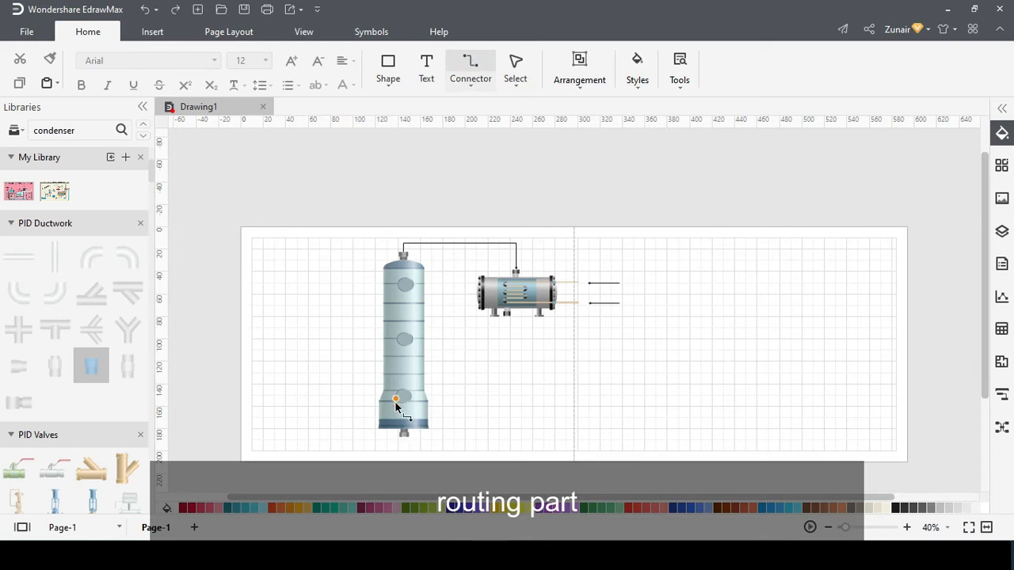
scroll(404, 438, up, 3)
drag(865, 535, 860, 478)
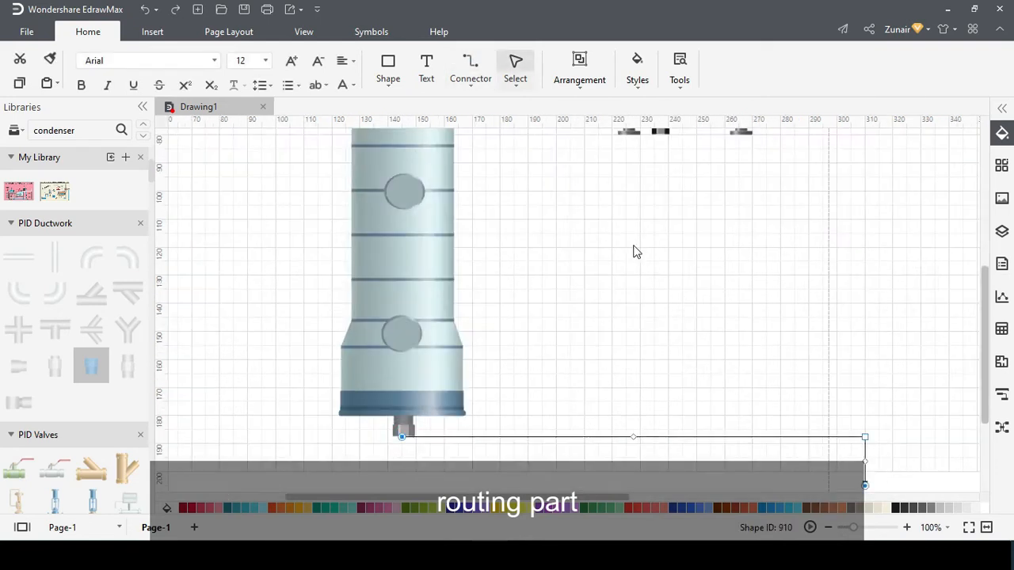
scroll(580, 375, down, 3)
scroll(697, 450, down, 2)
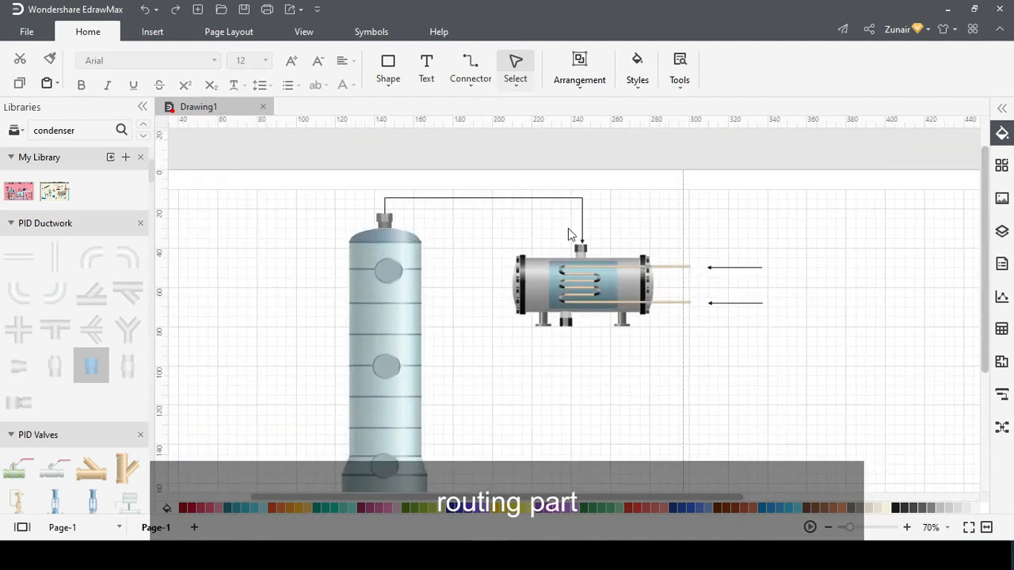
Draw a right-angle connector from the condenser's bottom duct back to the right side of the column's upper section.
click(482, 74)
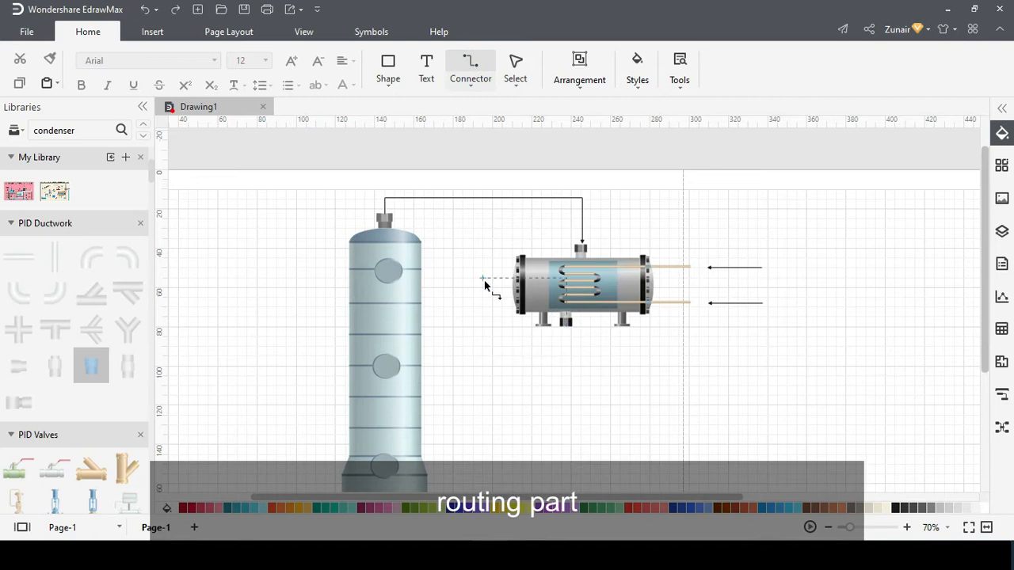
drag(485, 282, 421, 259)
scroll(509, 374, down, 4)
scroll(506, 238, up, 3)
drag(505, 344, 506, 316)
click(576, 361)
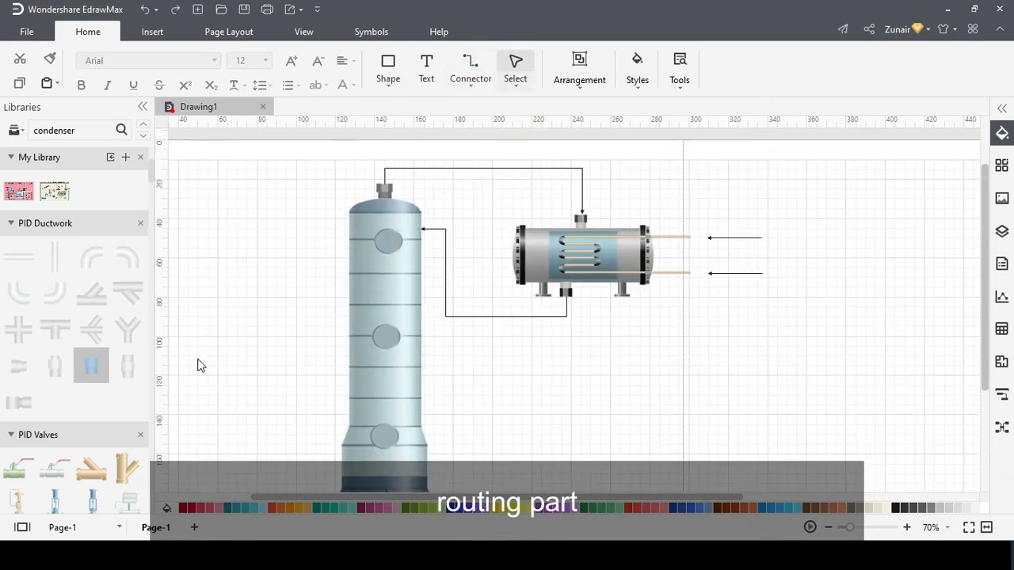
Add a short vertical arrow pointing down from the return line directly below the condenser's bottom duct.
click(473, 66)
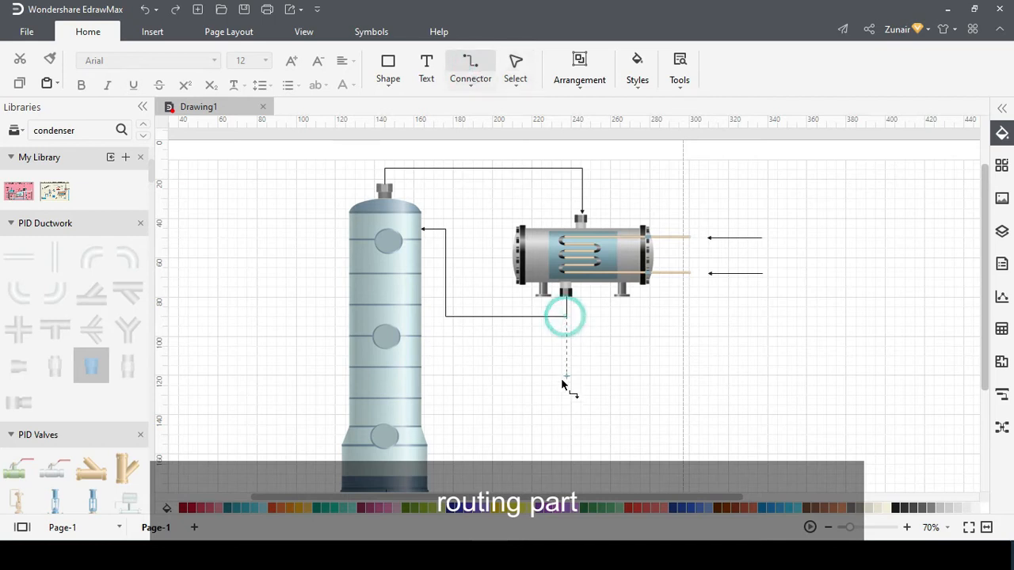
drag(562, 359, 566, 356)
scroll(711, 371, down, 2)
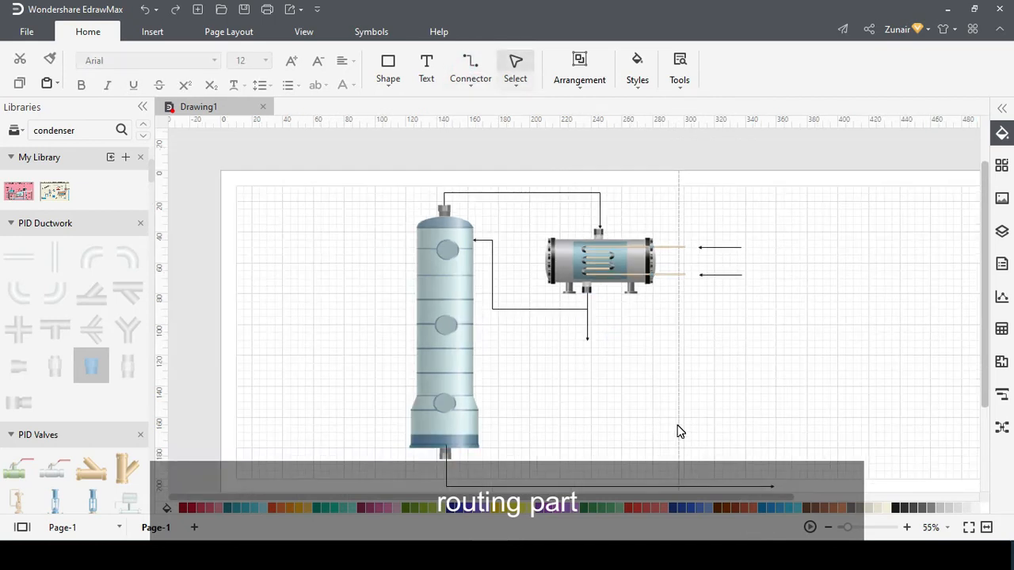
Copy the condenser and place the copy below the original, with its top duct meeting the downward arrow.
click(645, 267)
drag(644, 267, 628, 366)
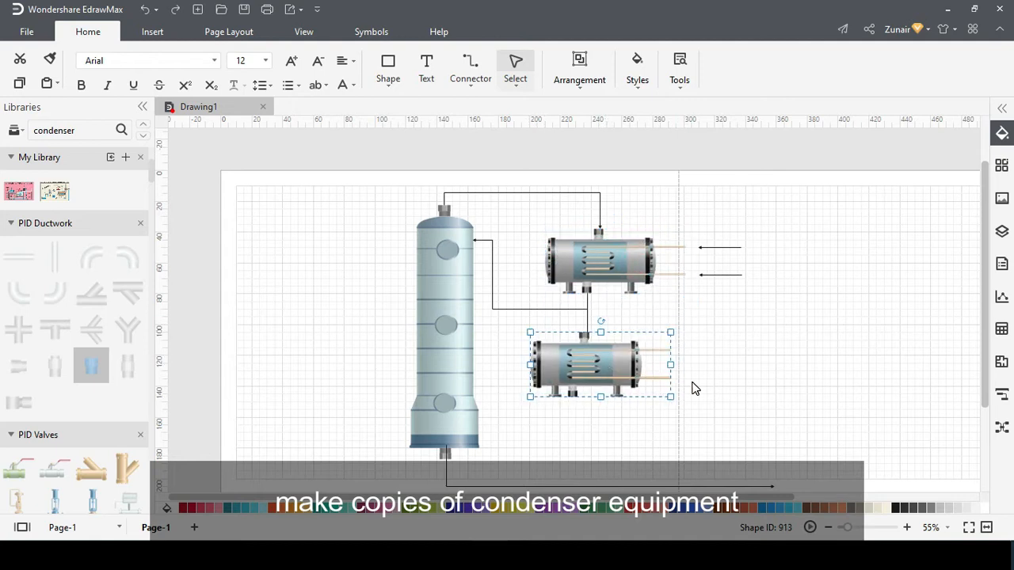
scroll(668, 358, up, 4)
drag(537, 362, 539, 337)
key(Down)
key(Down)
key(Left)
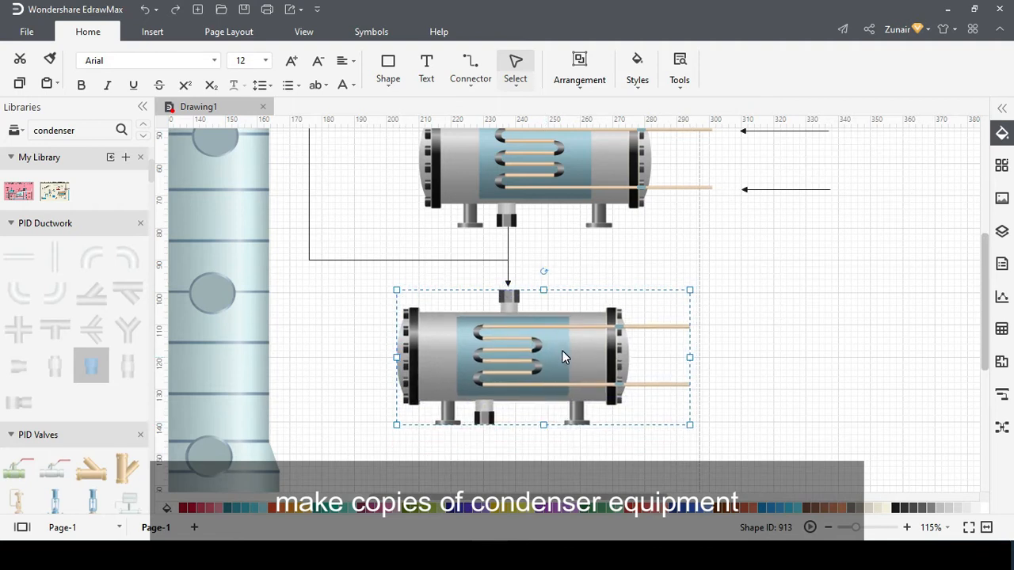
key(Up)
key(Up)
click(715, 374)
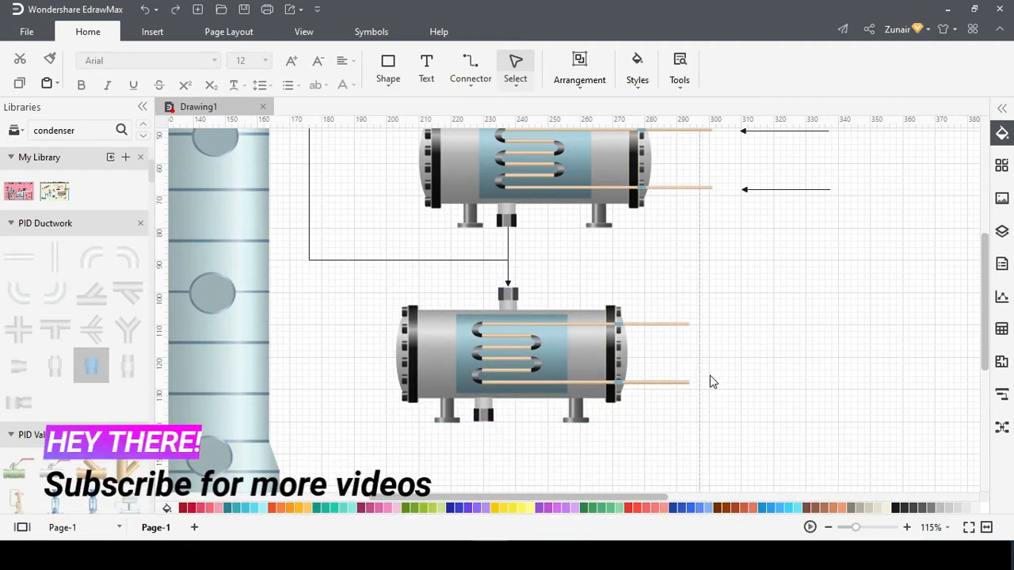
Shift the lower condenser's bottom duct to just left of its right leg.
drag(493, 410, 552, 410)
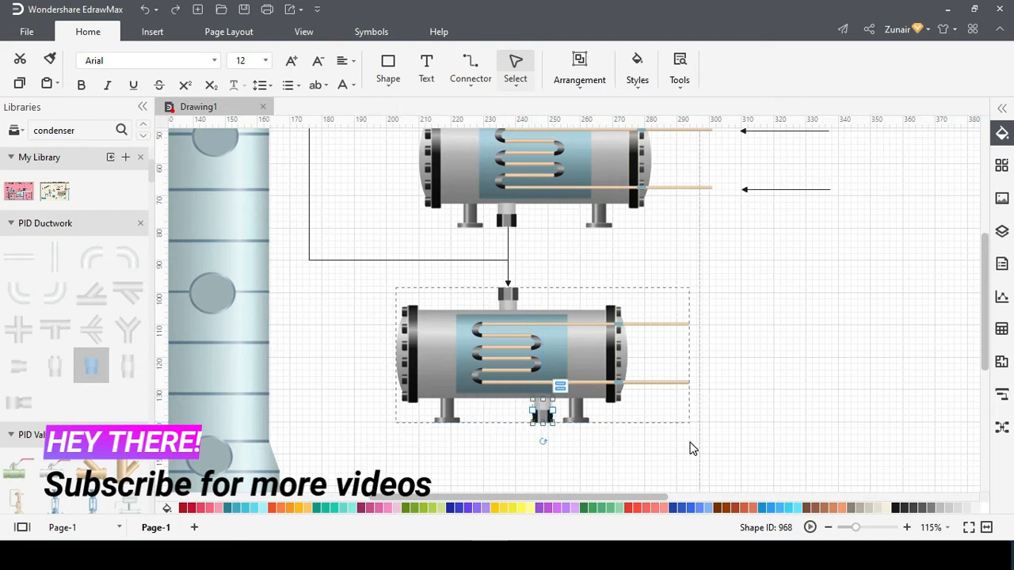
click(700, 453)
Recolour the base plates of the lower condenser's two support legs blue.
ctrl+scroll(449, 434, up, 4)
click(451, 408)
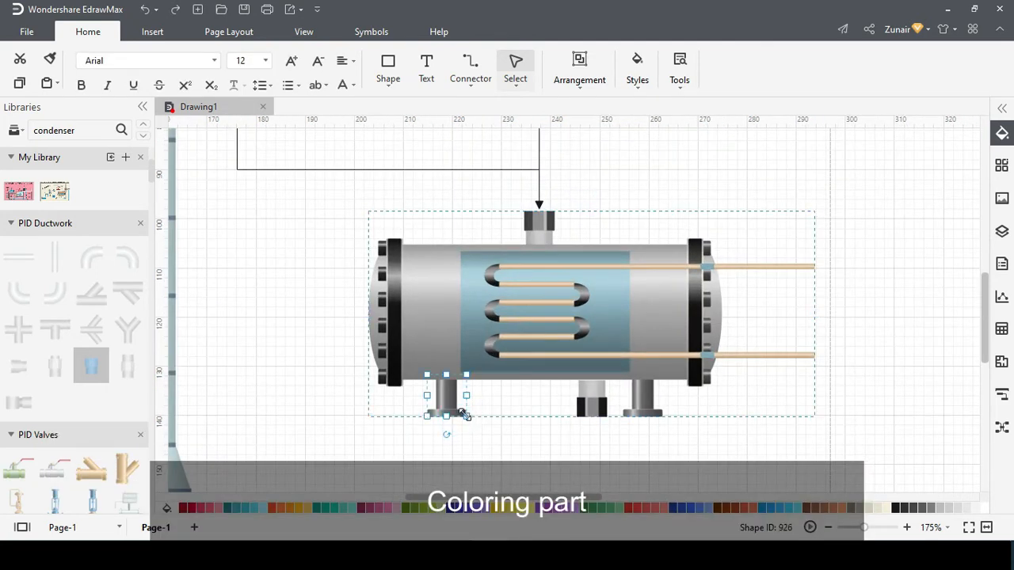
click(453, 414)
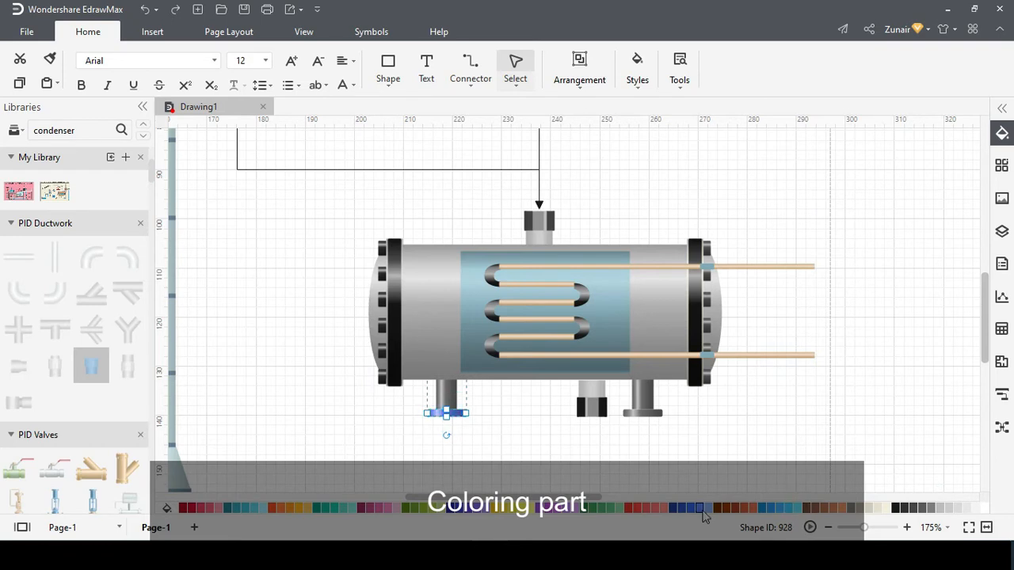
click(643, 409)
click(642, 410)
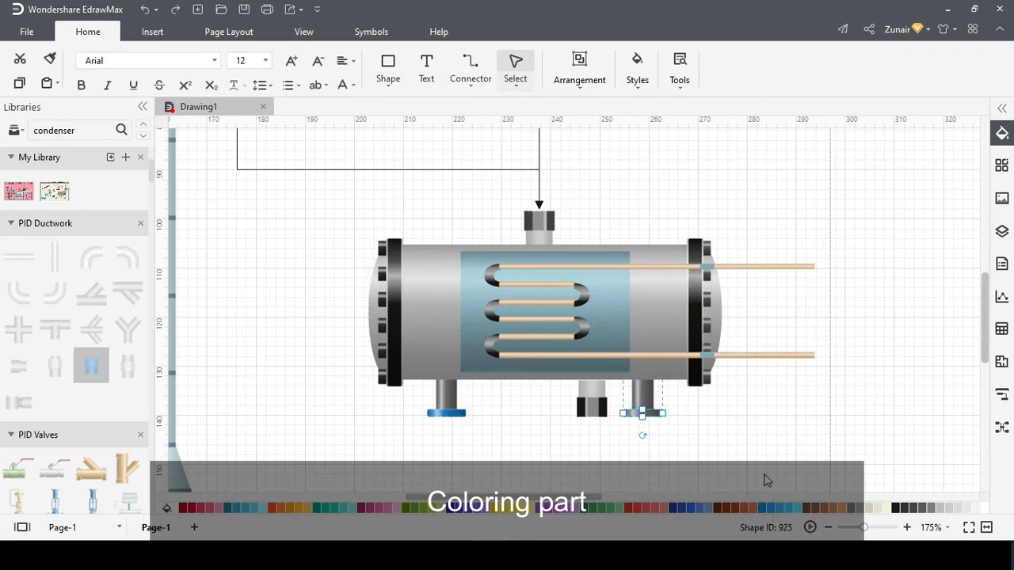
click(657, 415)
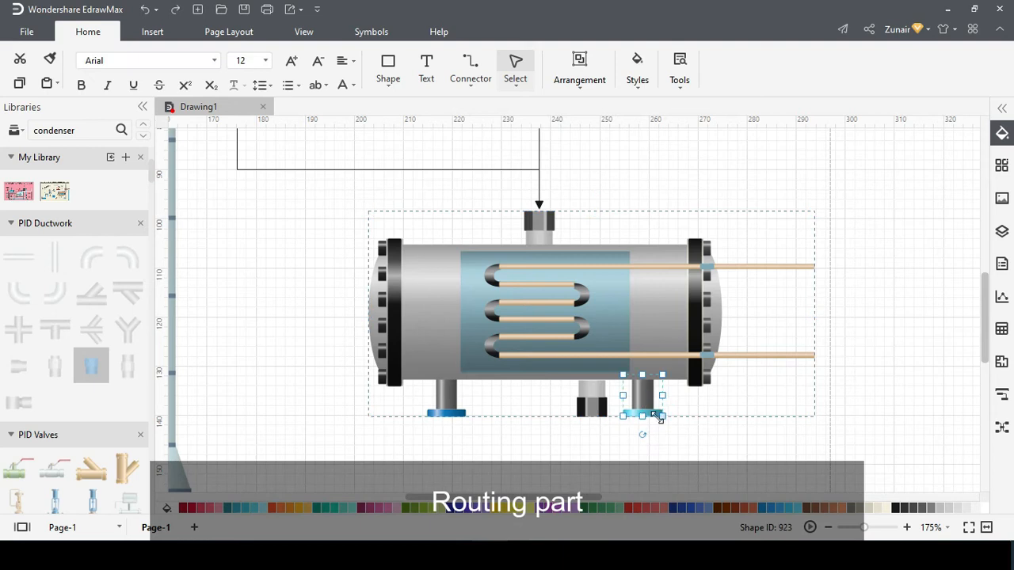
click(726, 470)
Recolour the base plates of the upper condenser's two support legs blue.
scroll(726, 471, up, 3)
click(480, 283)
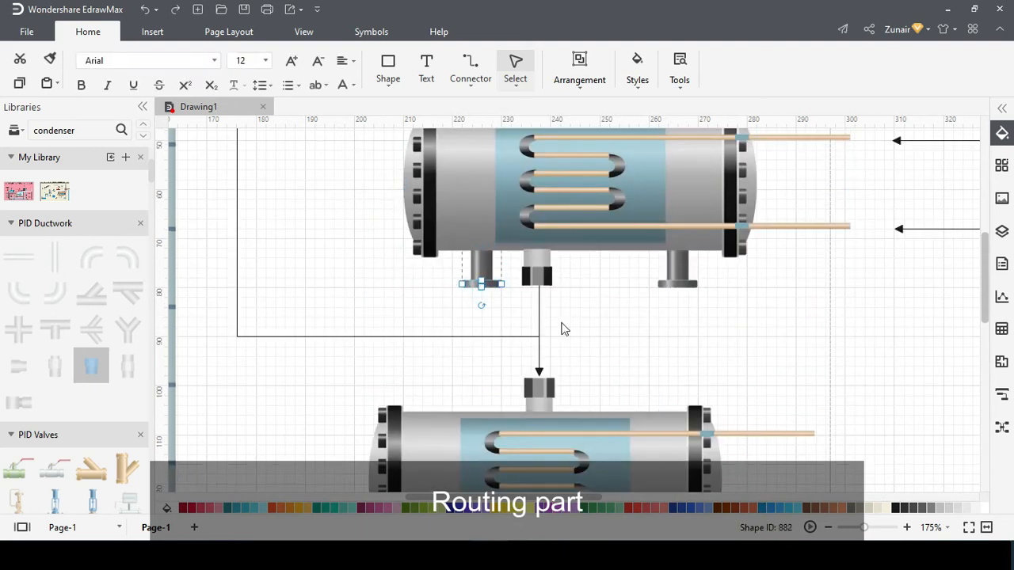
click(686, 286)
click(758, 508)
click(736, 378)
Draw a right-angle connector from the lower condenser's bottom duct, going down and out to the right.
scroll(736, 377, down, 5)
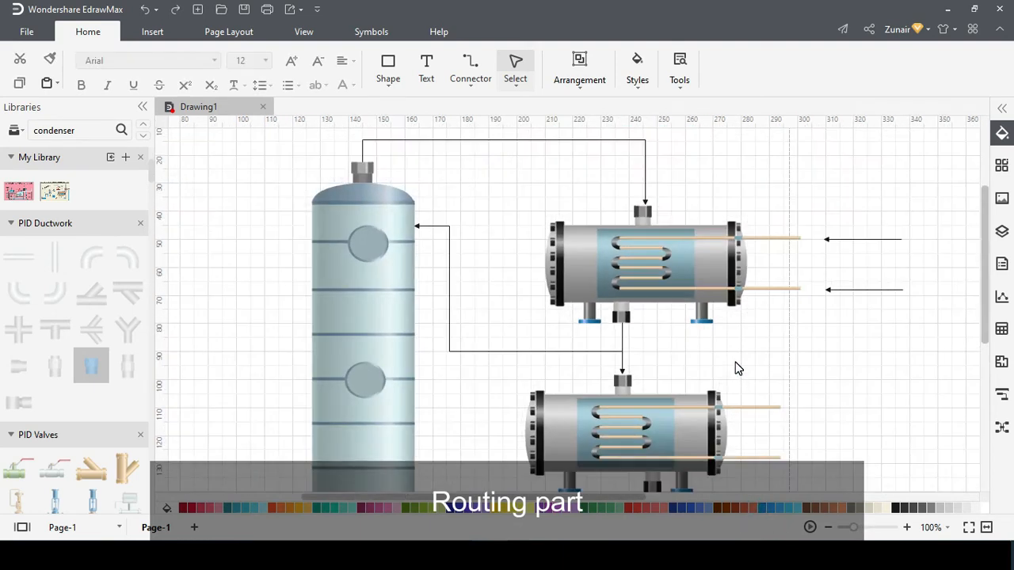
scroll(726, 349, down, 2)
click(472, 61)
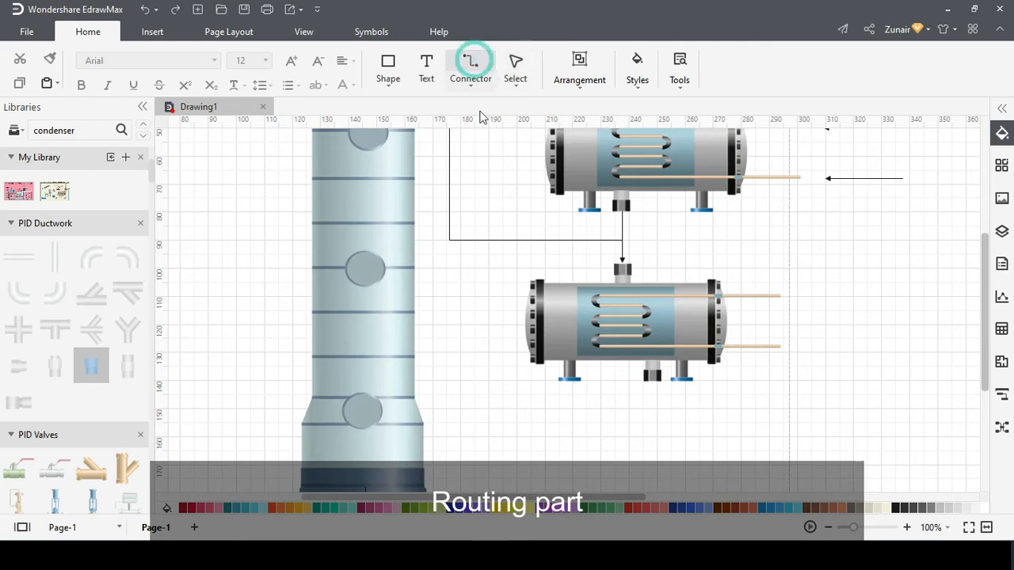
drag(846, 428, 847, 424)
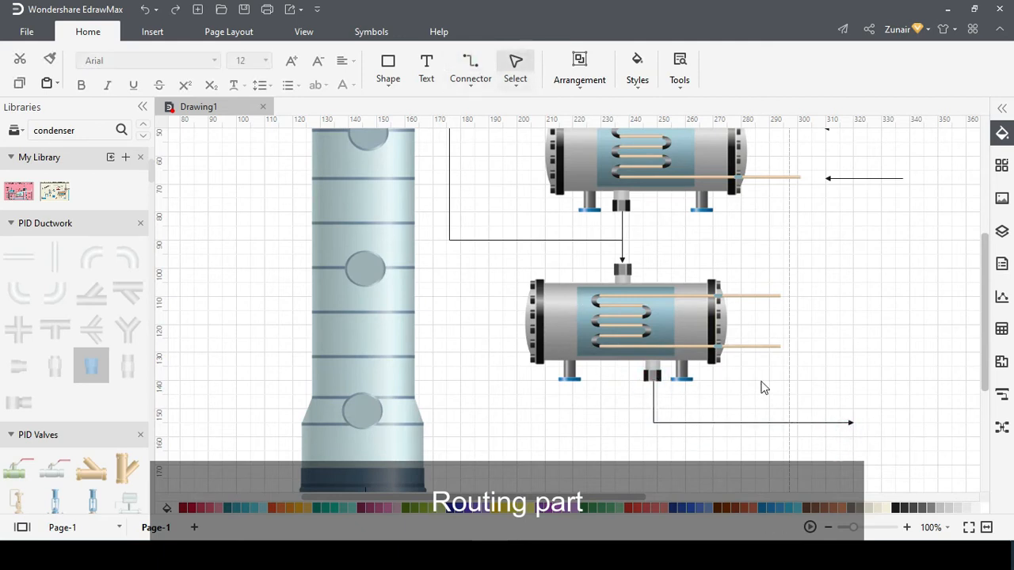
Adjust the column's bottom outlet connector so its line starts beneath the outlet duct.
scroll(727, 389, down, 2)
scroll(479, 432, up, 2)
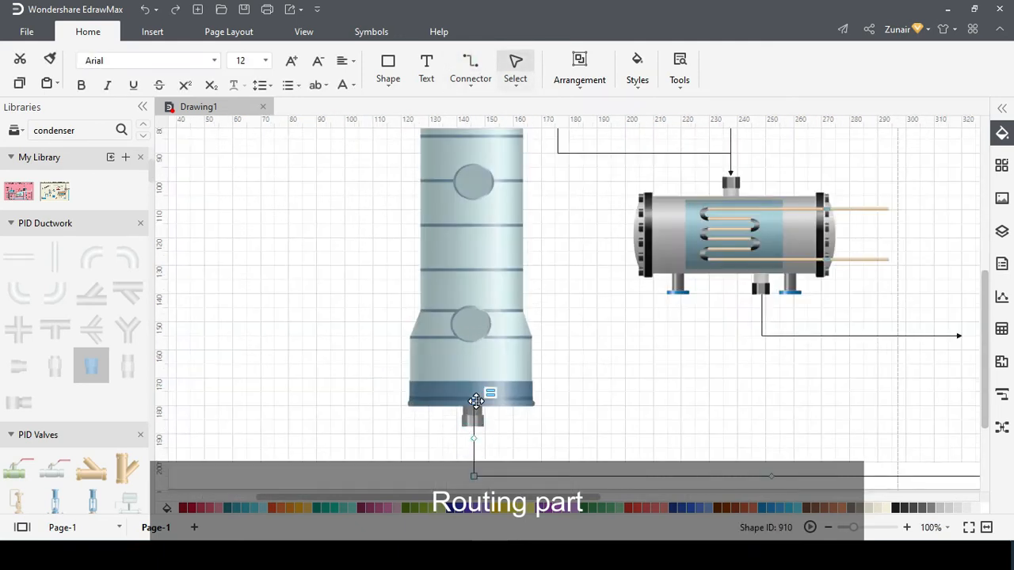
click(490, 454)
Copy the lower condenser, shrink the copy and place it to the right of the column's base.
click(808, 246)
key(ctrl+c)
key(ctrl+v)
drag(807, 246, 768, 371)
drag(868, 434, 805, 405)
drag(733, 366, 735, 399)
click(822, 400)
Raise the horizontal run of the middle condenser's outlet line and fine-tune the small condenser's position below it.
drag(830, 336, 830, 322)
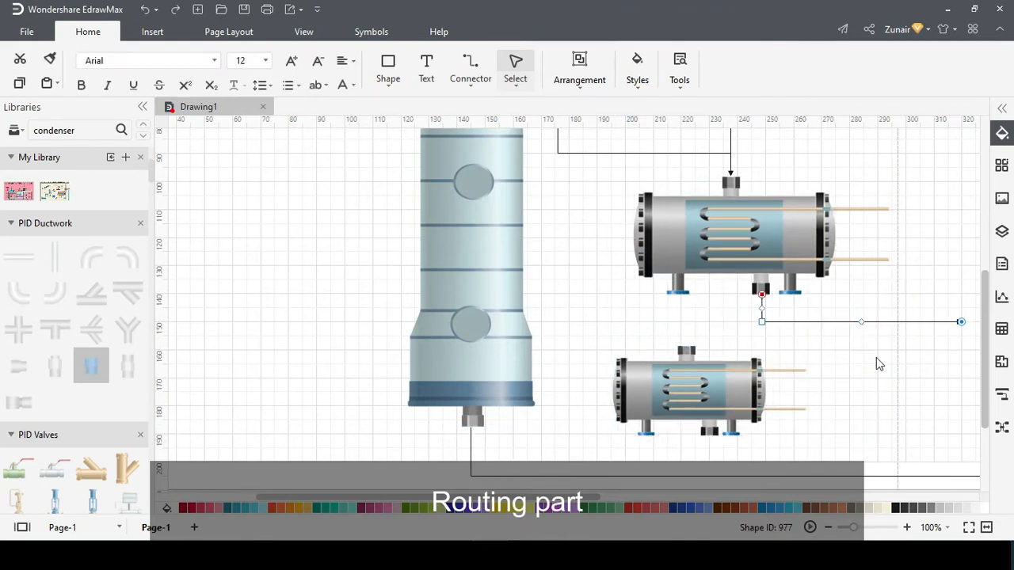
click(876, 358)
drag(733, 392, 726, 396)
click(825, 420)
Reposition the small condenser's bottom and top ducts so they line up vertically near the middle of its body.
scroll(709, 438, up, 4)
click(702, 433)
click(702, 432)
drag(701, 432, 661, 431)
click(724, 452)
click(673, 432)
click(673, 432)
click(797, 475)
click(670, 320)
click(670, 321)
drag(681, 324, 678, 325)
click(872, 372)
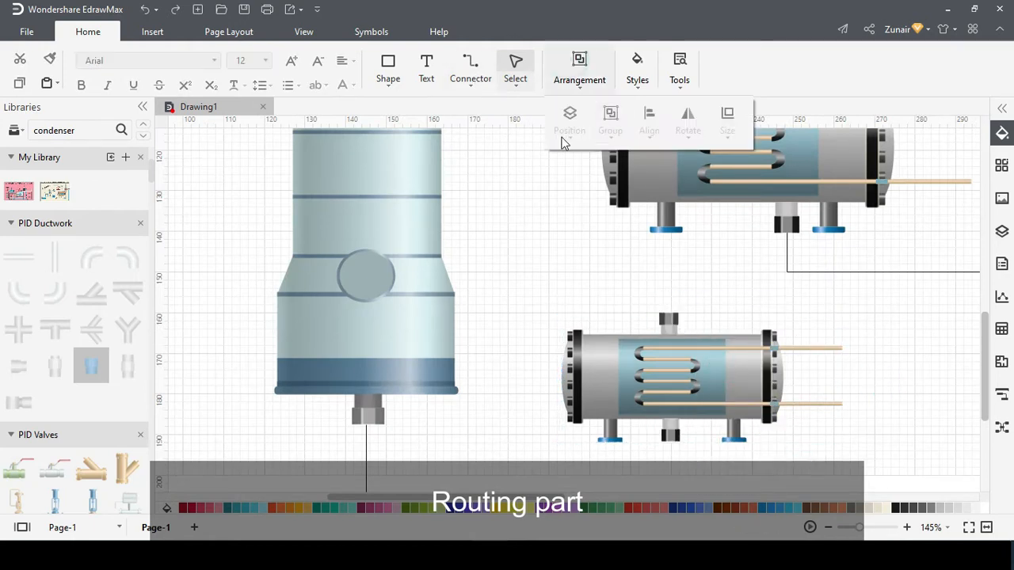
Draw a connector from the underside of the column's base to the small condenser's bottom duct.
click(471, 68)
drag(659, 454, 671, 467)
click(692, 466)
Add a PID Ductwork reducer under the column's base, right of the main outlet, and recolour its upper part black.
drag(86, 367, 419, 423)
click(897, 508)
click(832, 456)
click(402, 439)
click(418, 445)
click(443, 440)
click(420, 418)
click(917, 458)
click(418, 435)
click(476, 431)
Draw a connector from the small condenser's top duct to the right side of the column's lower section.
scroll(570, 422, up, 2)
key(ctrl+3)
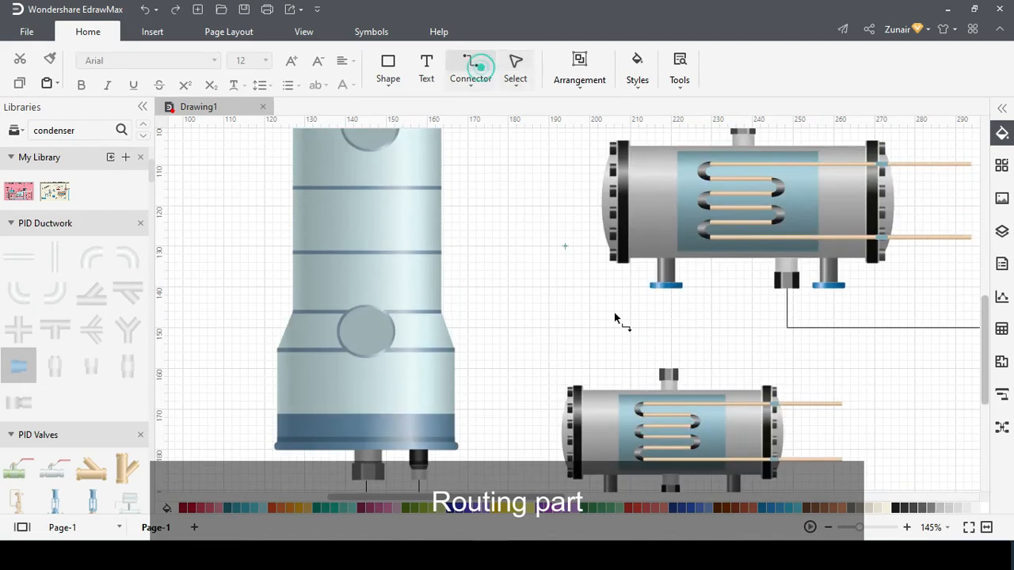
drag(461, 366, 458, 364)
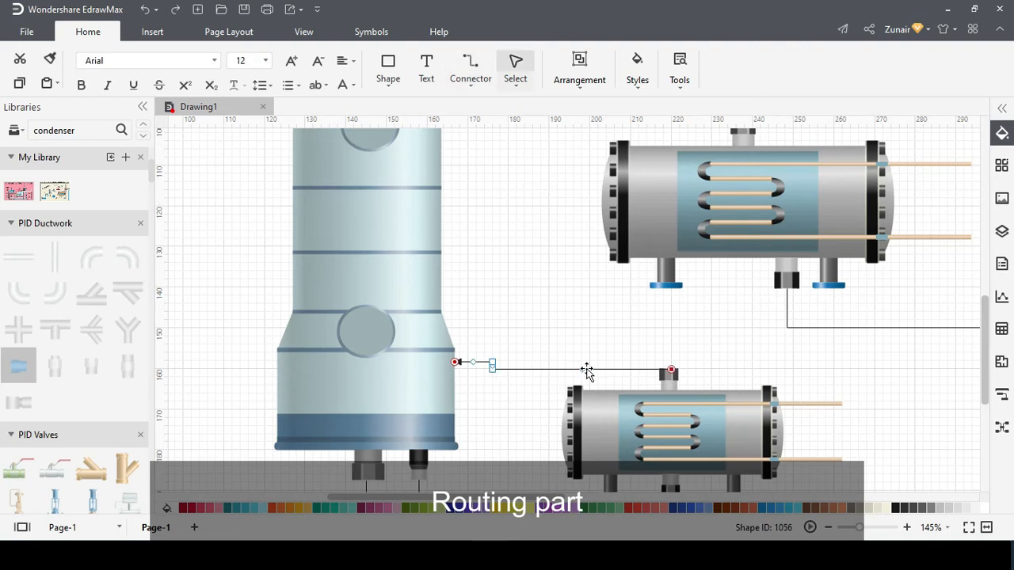
click(615, 369)
Raise the horizontal run of the line feeding the small condenser's bottom duct and move that condenser slightly down.
scroll(633, 381, down, 3)
click(672, 407)
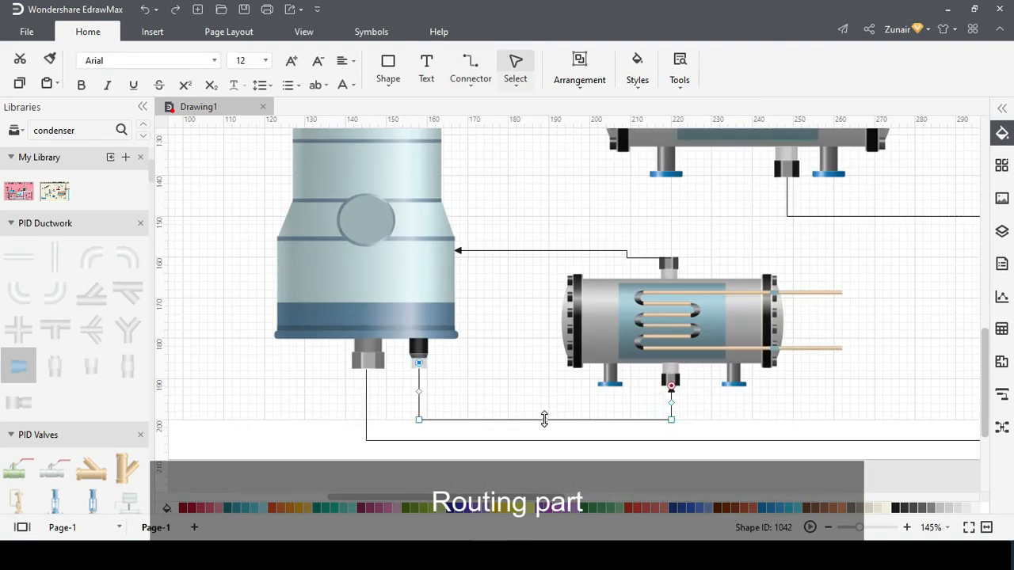
drag(679, 336, 679, 344)
Reshape the small condenser's return line to a single bend directly above its top duct.
click(626, 258)
drag(626, 257, 670, 257)
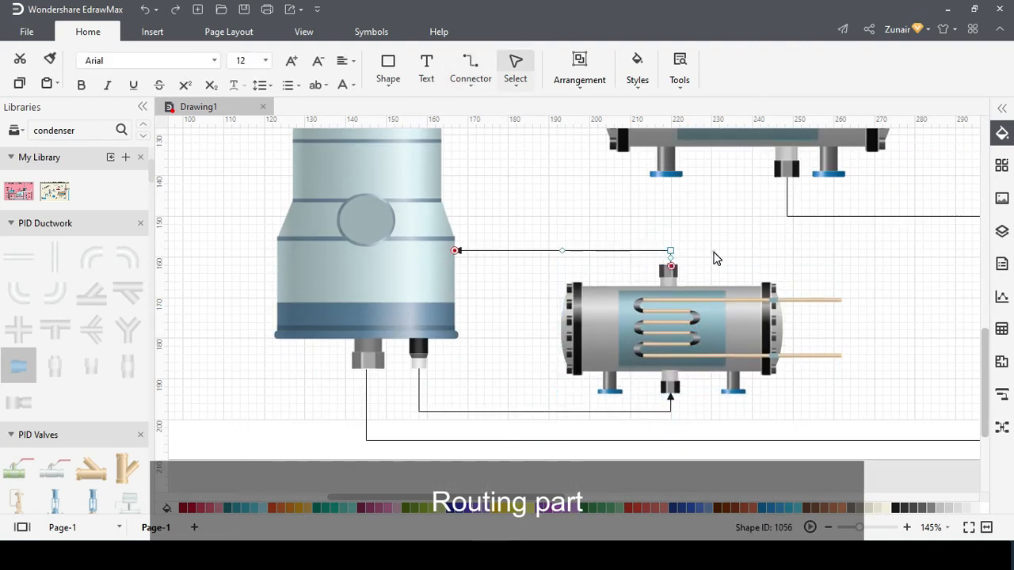
scroll(701, 265, up, 5)
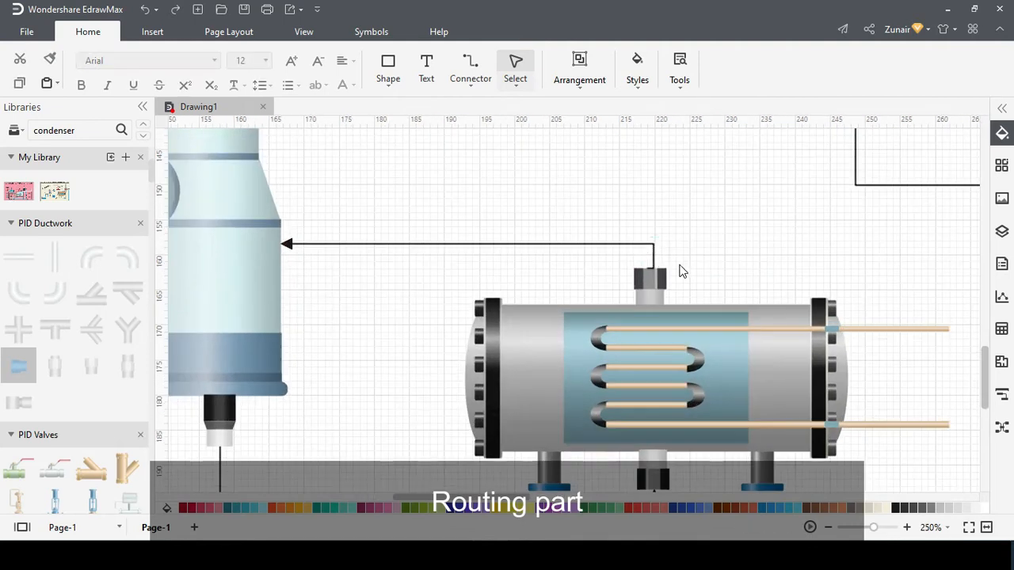
click(654, 259)
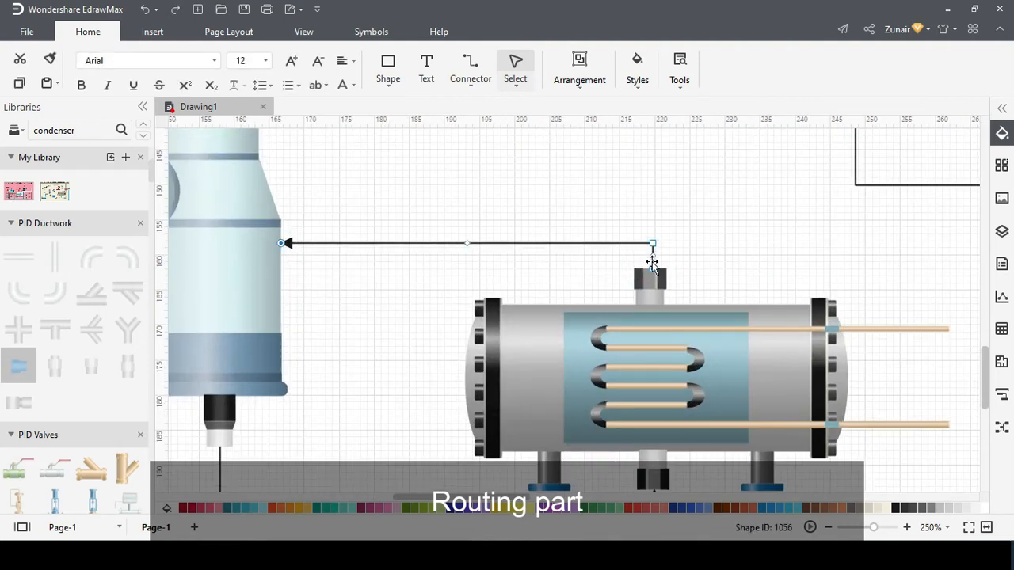
click(671, 267)
Draw a bent feed connector from the open area left of the column to its mid-height wall and shift the reflux line's vertical run away from the column.
scroll(670, 267, down, 8)
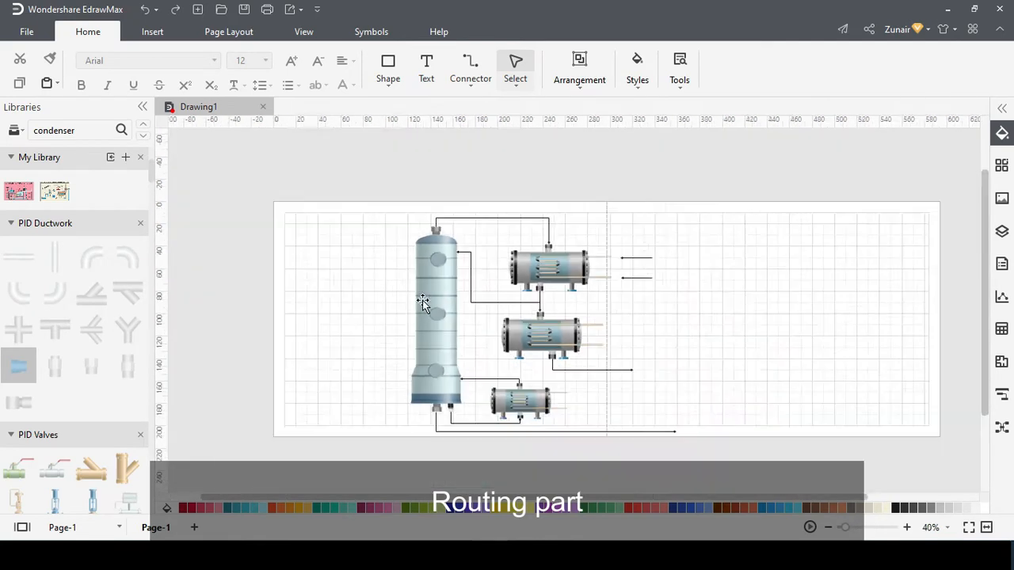
scroll(404, 341, up, 2)
click(467, 65)
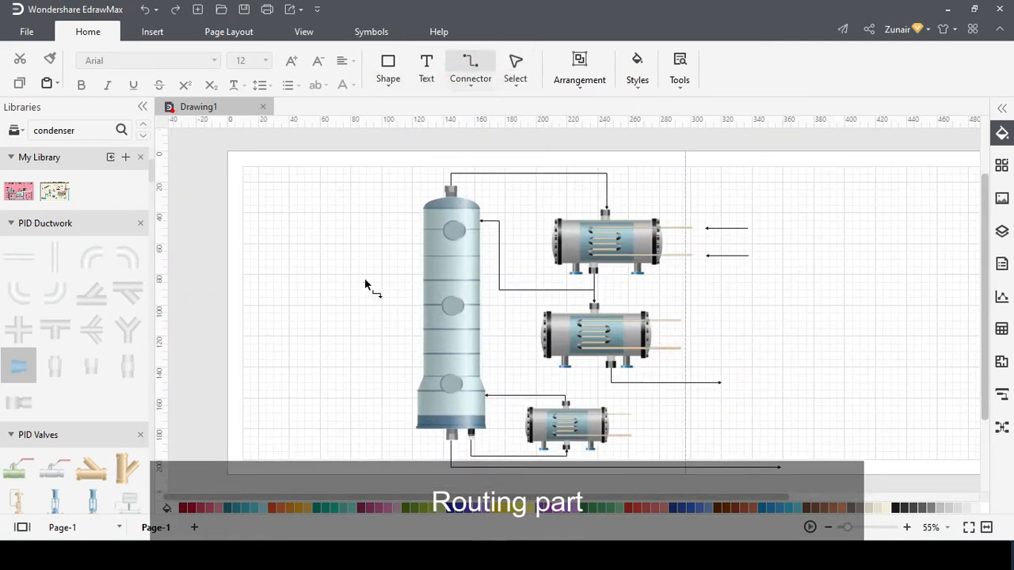
drag(259, 246, 423, 301)
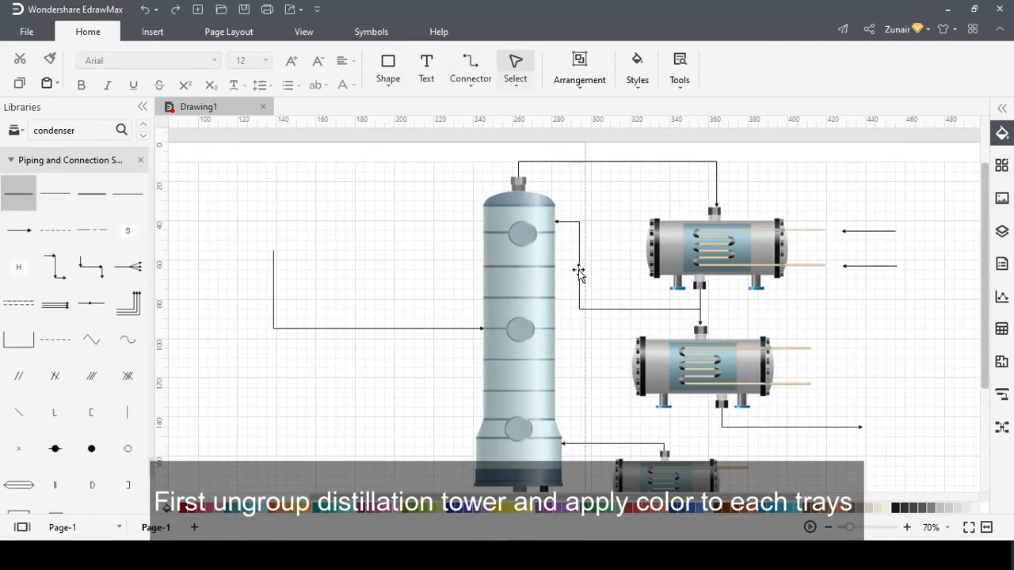
click(579, 263)
click(874, 322)
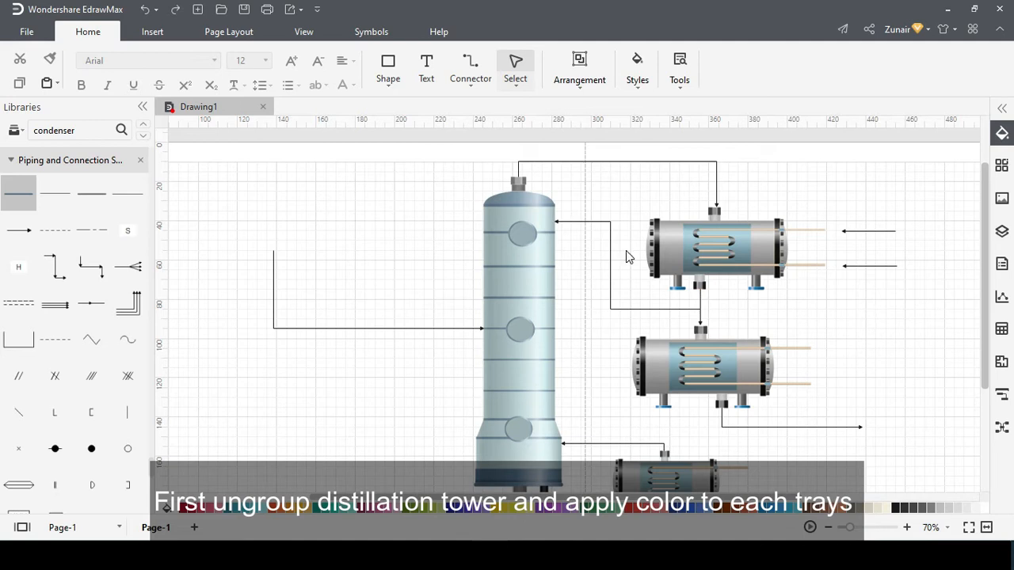
Ungroup the distillation column so its individual parts can be edited.
scroll(625, 257, down, 1)
scroll(538, 241, up, 3)
scroll(538, 240, down, 2)
click(545, 198)
click(568, 86)
click(610, 124)
click(624, 176)
click(795, 185)
Recolour all the horizontal tray lines of the column black.
click(551, 205)
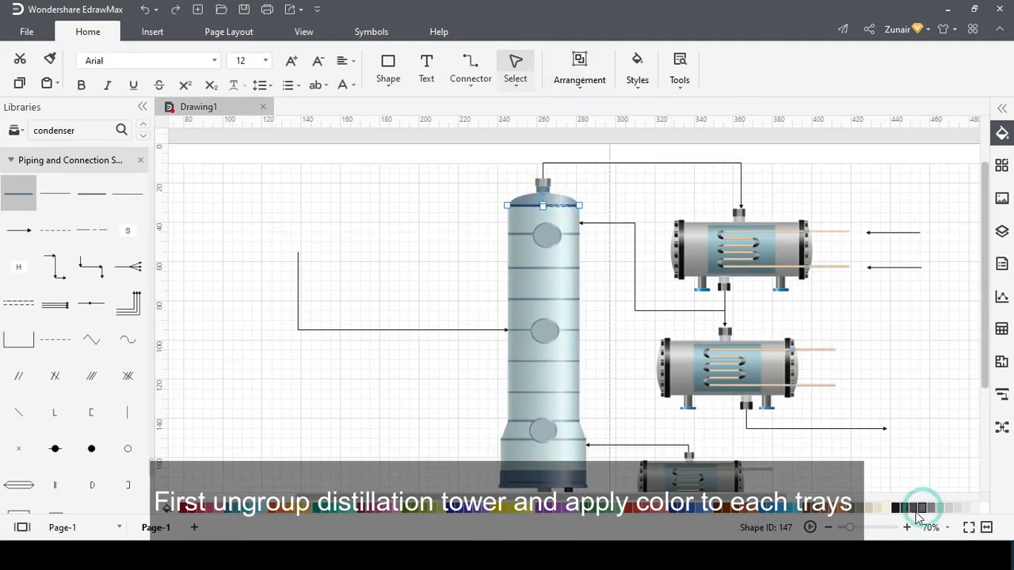
click(574, 234)
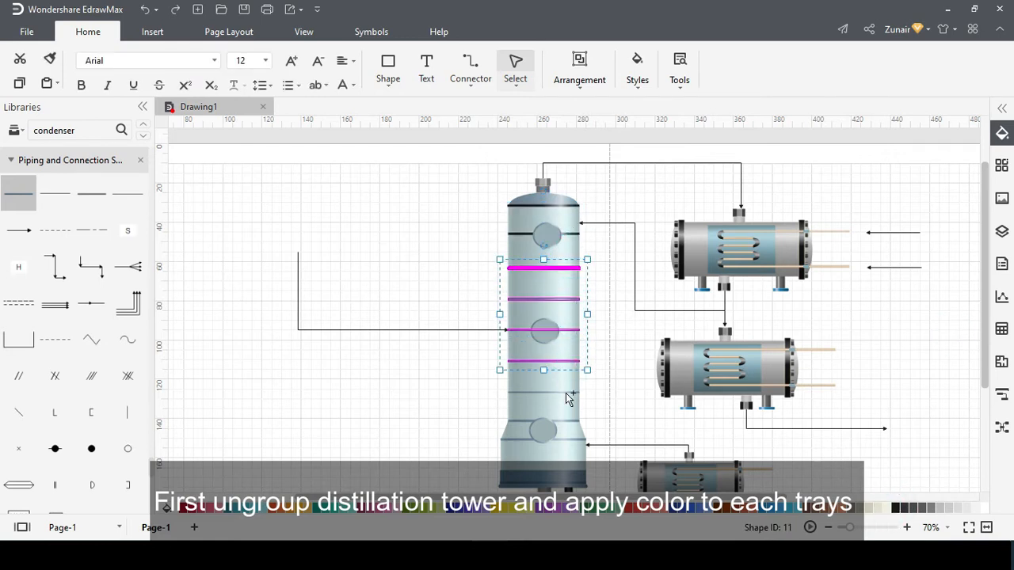
shift+click(568, 432)
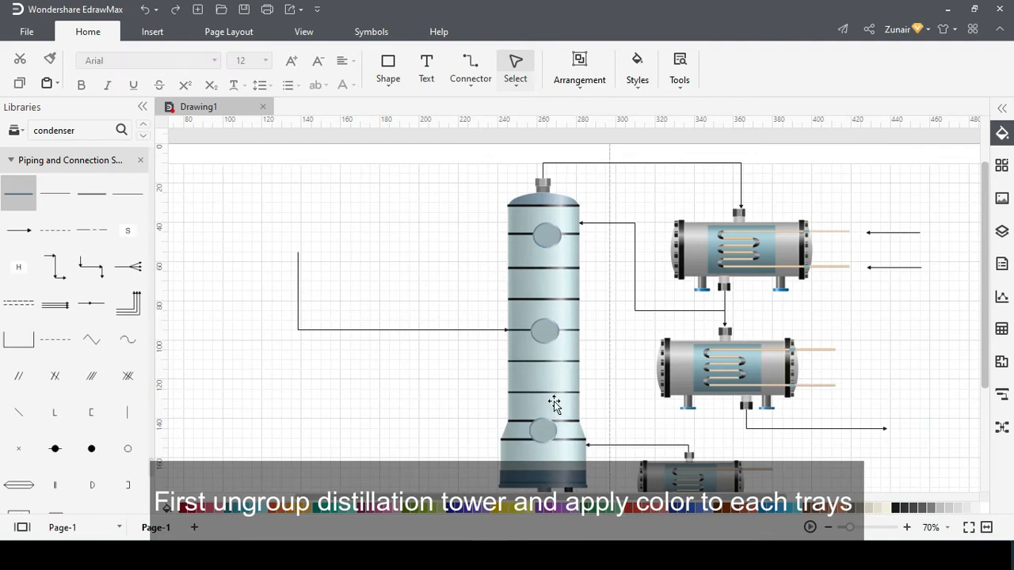
Extend the band at the column's base slightly upward and fill it bright blue.
scroll(554, 404, down, 3)
click(555, 369)
drag(543, 359, 542, 348)
click(454, 367)
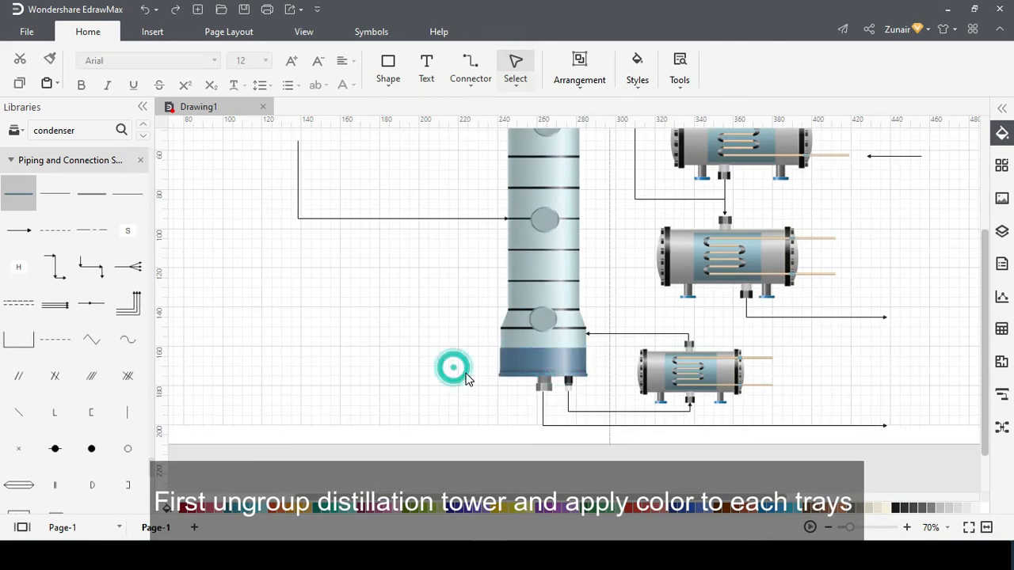
click(543, 362)
click(795, 508)
click(766, 511)
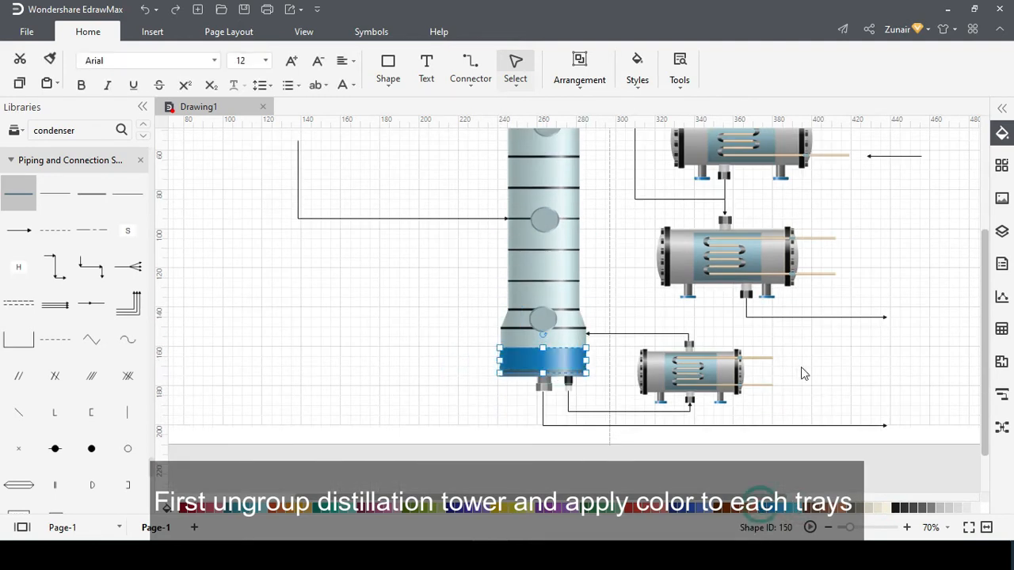
Fill the thin rim beneath the column's blue base band with grey.
scroll(547, 373, up, 5)
click(338, 377)
click(538, 387)
click(942, 507)
click(659, 373)
Delete the three round openings from the front of the column.
scroll(664, 404, down, 5)
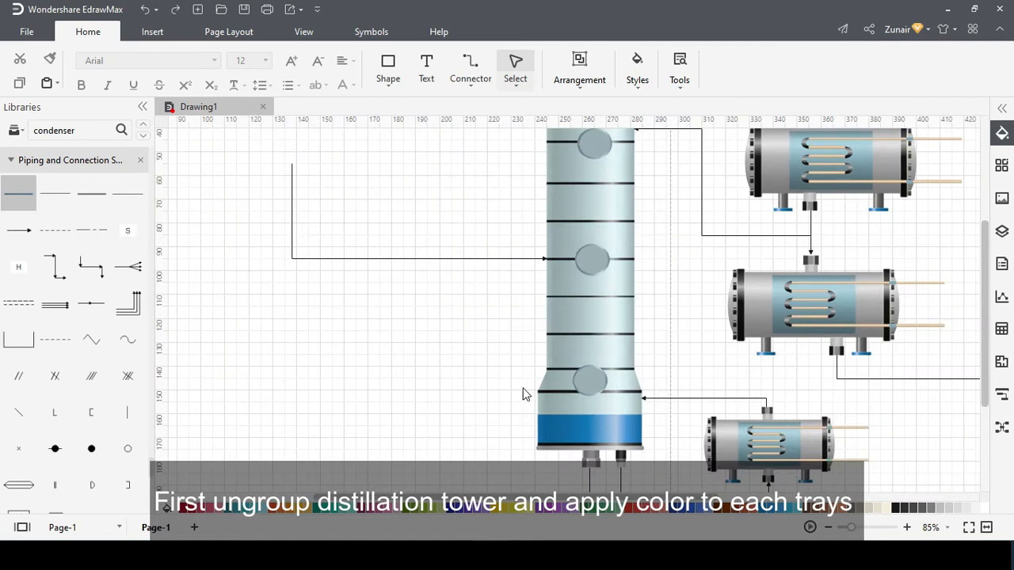
scroll(554, 380, down, 3)
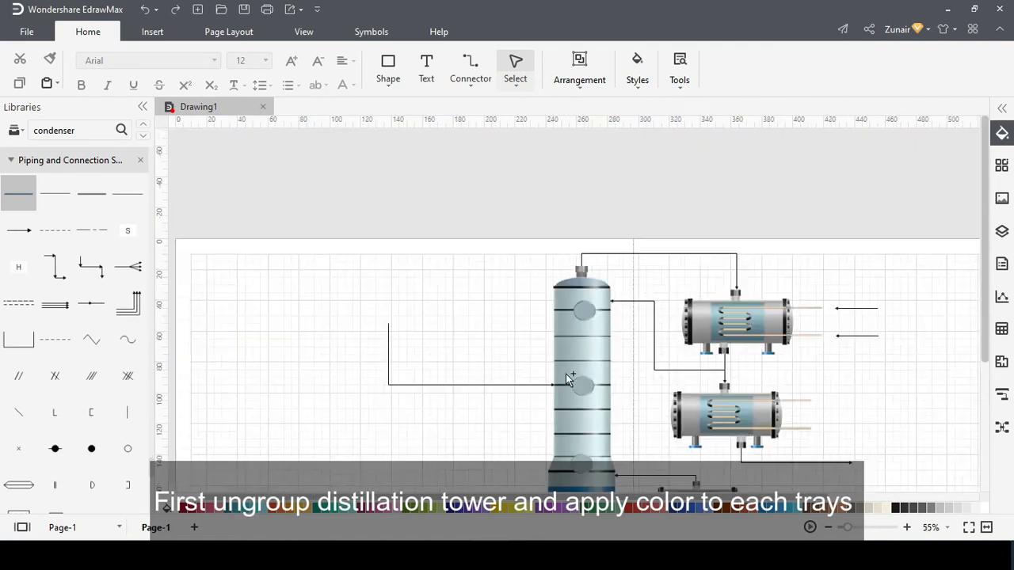
scroll(566, 374, up, 3)
click(588, 397)
key(Delete)
click(591, 282)
key(Delete)
scroll(591, 285, down, 3)
click(585, 348)
key(Delete)
Draw a connector inside the column's top section from the right wall inward, ending in a downward arrow above the second tray line.
click(91, 237)
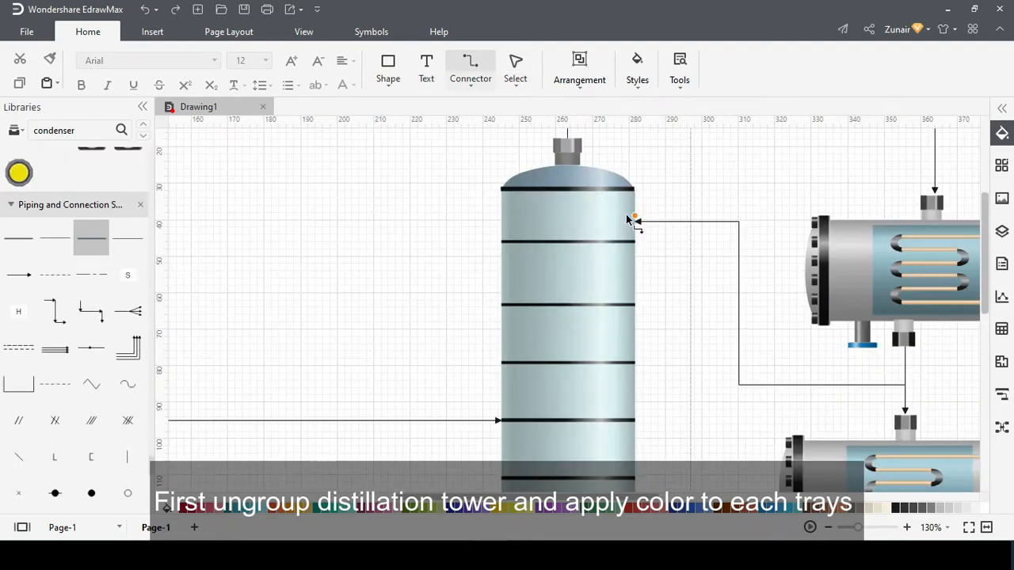
mouse_move(633, 206)
mouse_down()
mouse_move(555, 195)
mouse_move(549, 228)
mouse_move(550, 212)
mouse_up()
click(710, 205)
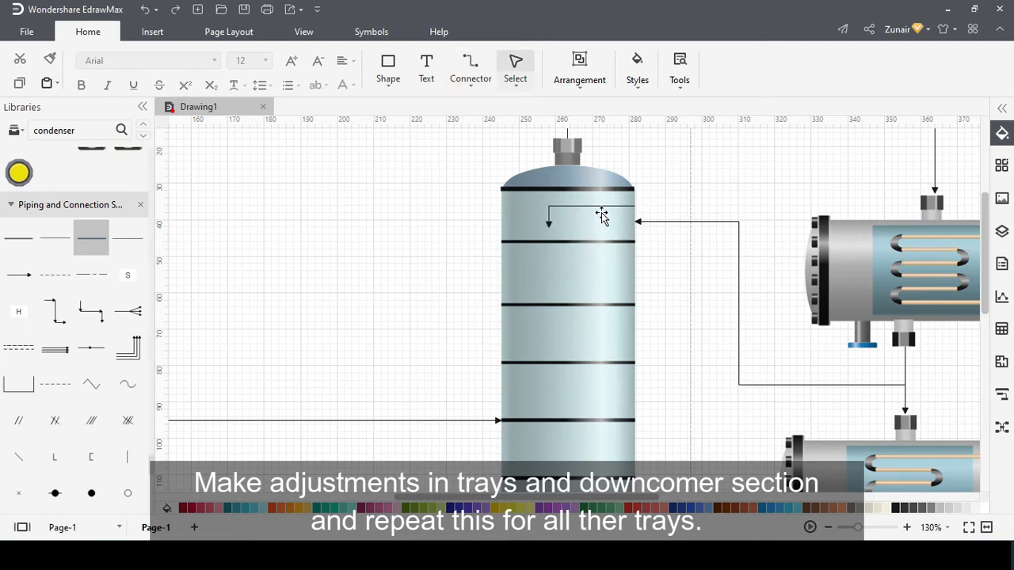
Shorten the second tray line from its right end to about two-thirds of the column's width.
click(629, 243)
drag(635, 242, 588, 239)
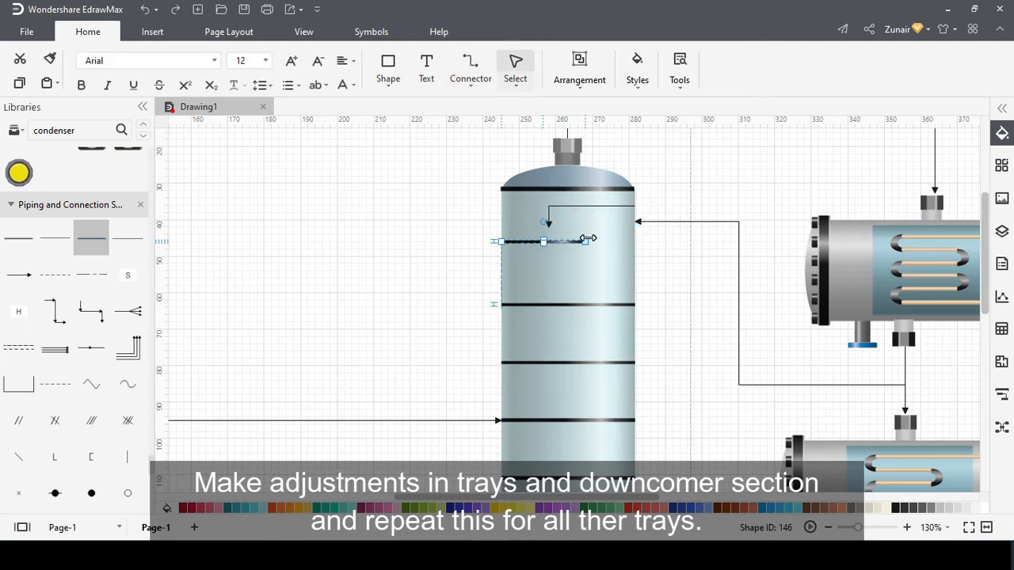
click(655, 264)
Copy the shortened tray line, turn the copy vertical and fit it as a short downcomer hanging from the tray's right end.
click(578, 241)
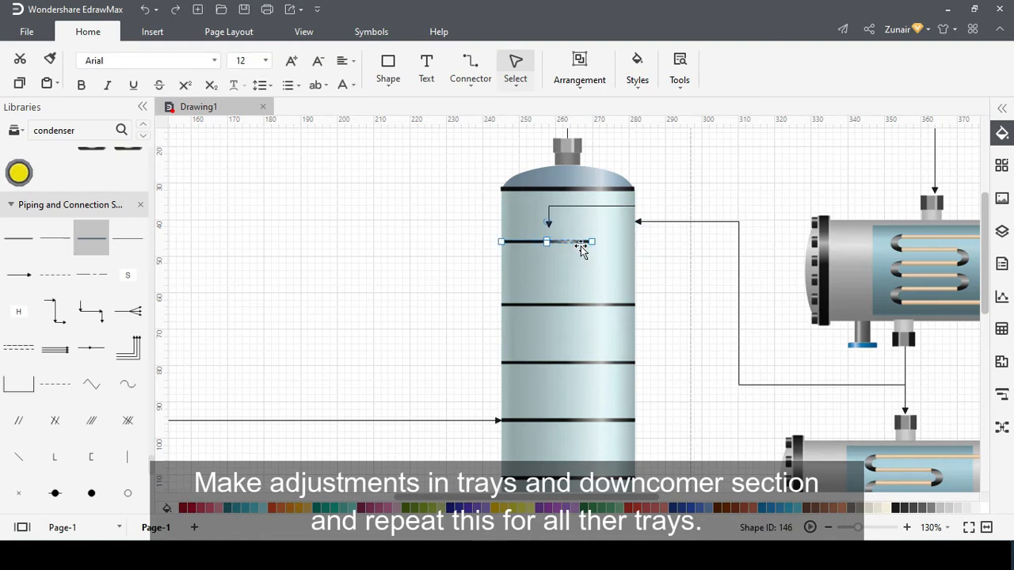
key(ctrl+v)
drag(521, 261, 592, 257)
click(597, 254)
click(586, 257)
click(589, 298)
click(591, 262)
drag(591, 297, 592, 269)
click(665, 282)
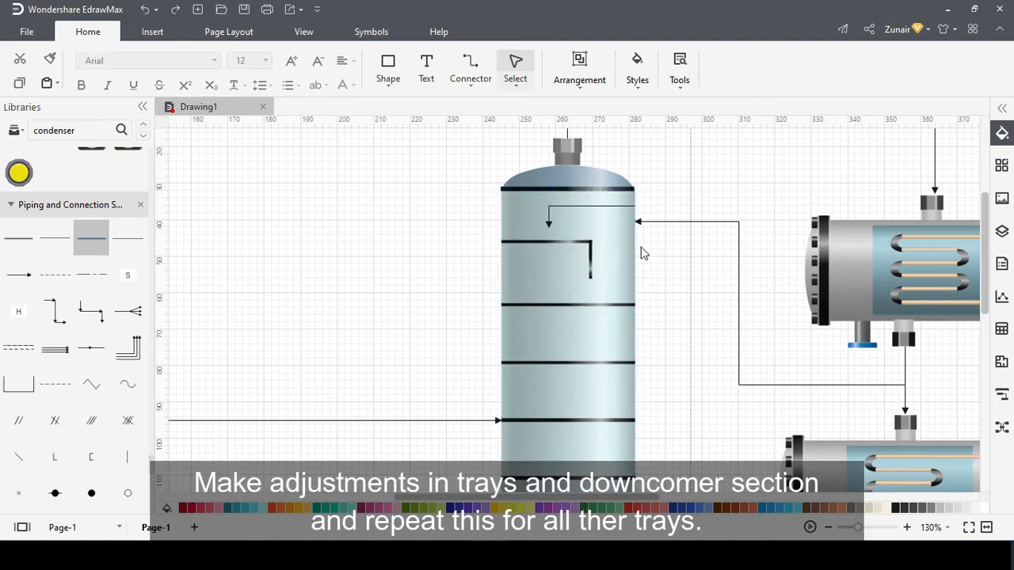
Shorten the third tray line from its left end and hang a copy of the vertical downcomer from that end.
click(594, 304)
click(498, 305)
click(525, 305)
drag(499, 305, 540, 305)
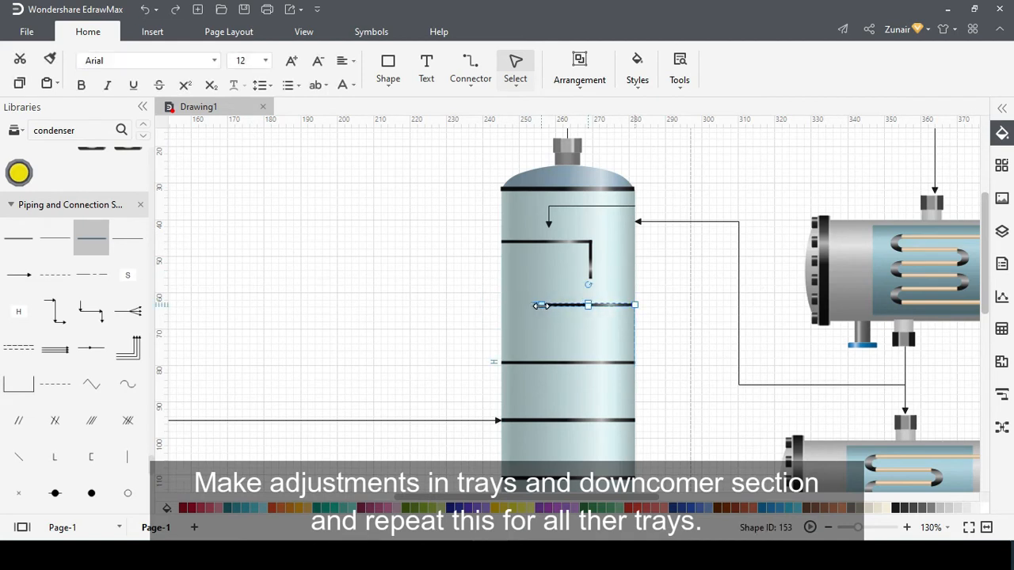
click(591, 262)
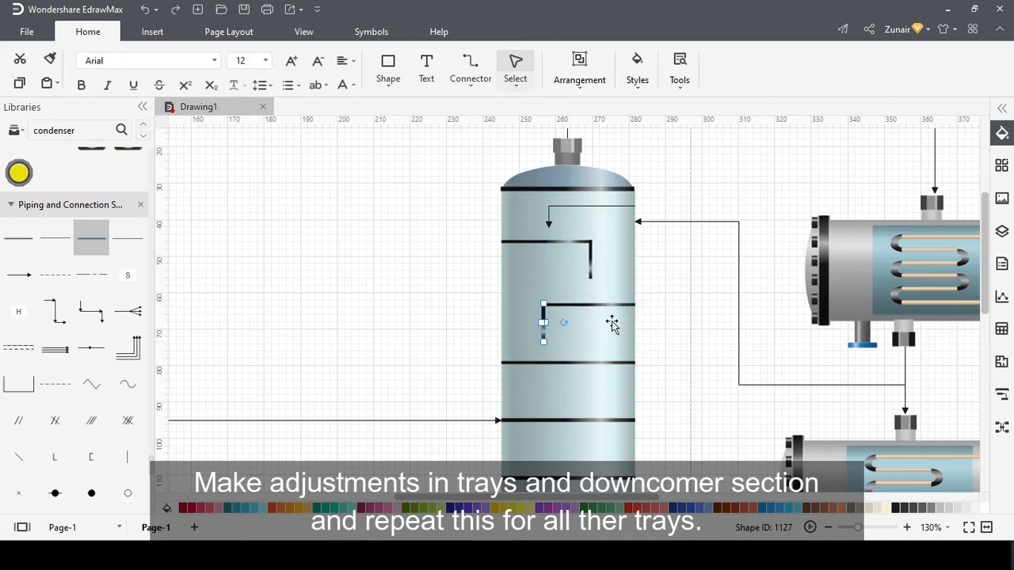
click(656, 323)
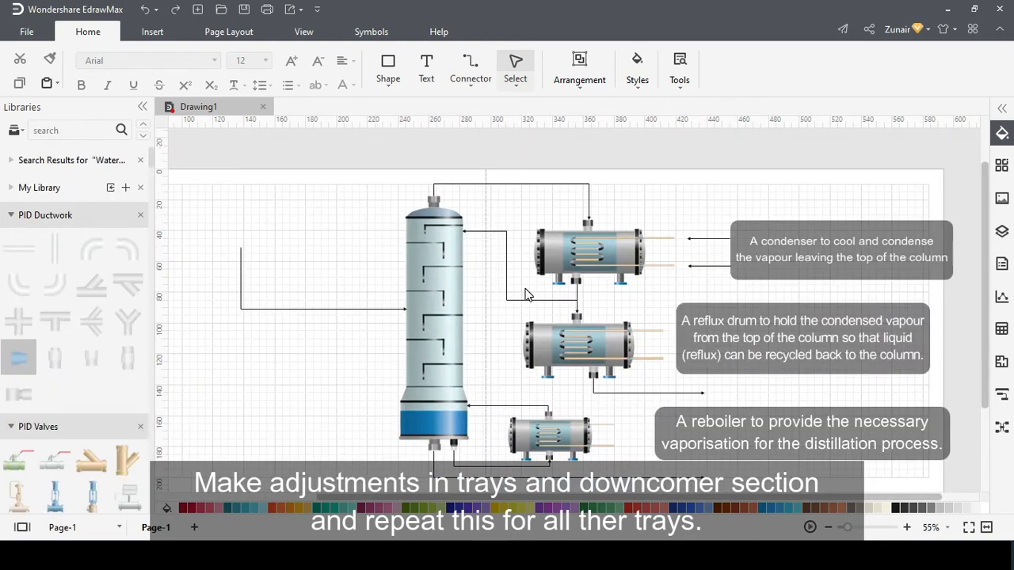
Copy the top condenser's inlet arrows to the tube ends of the middle and small condensers.
scroll(689, 335, up, 3)
click(691, 233)
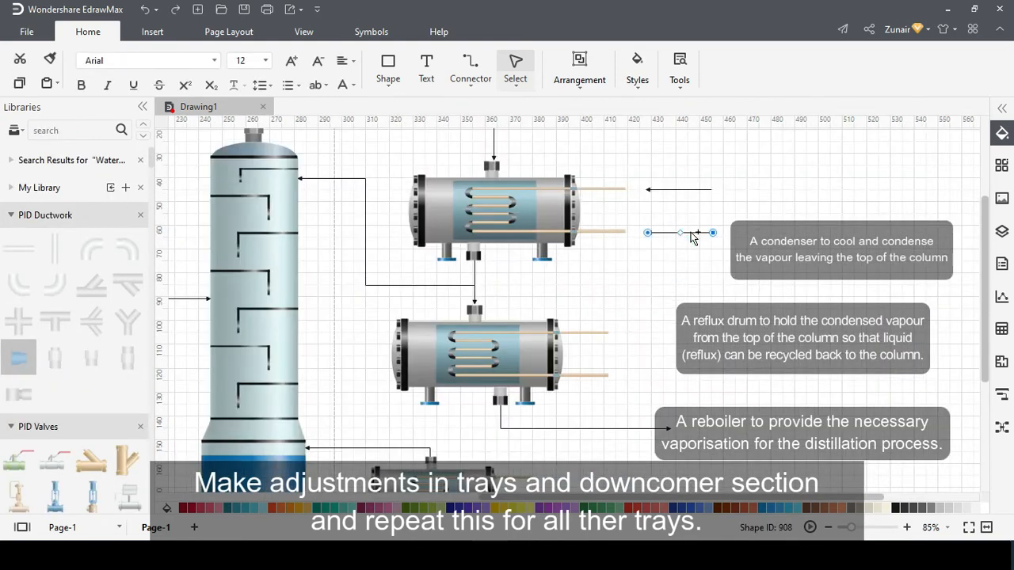
click(669, 379)
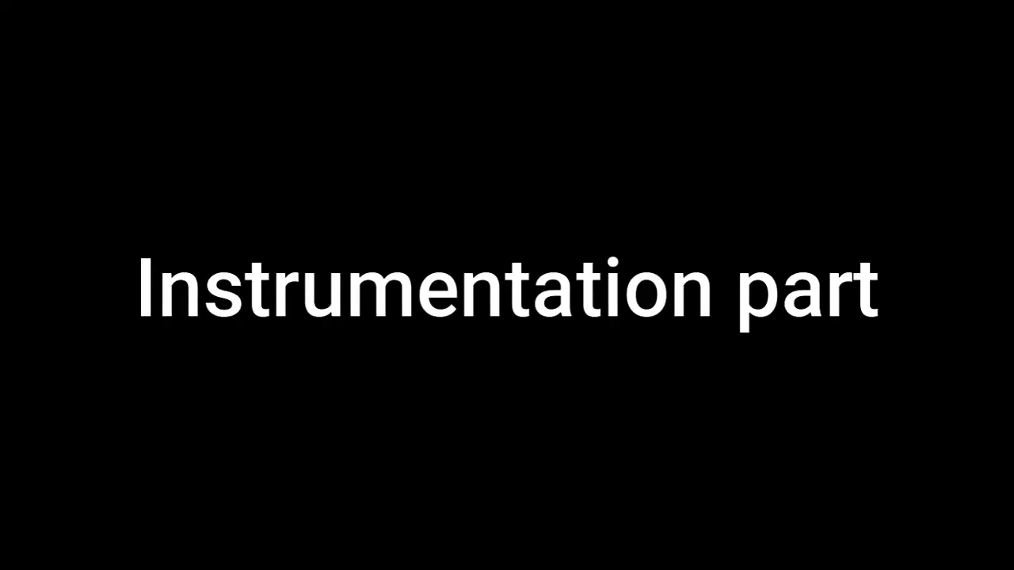
click(661, 345)
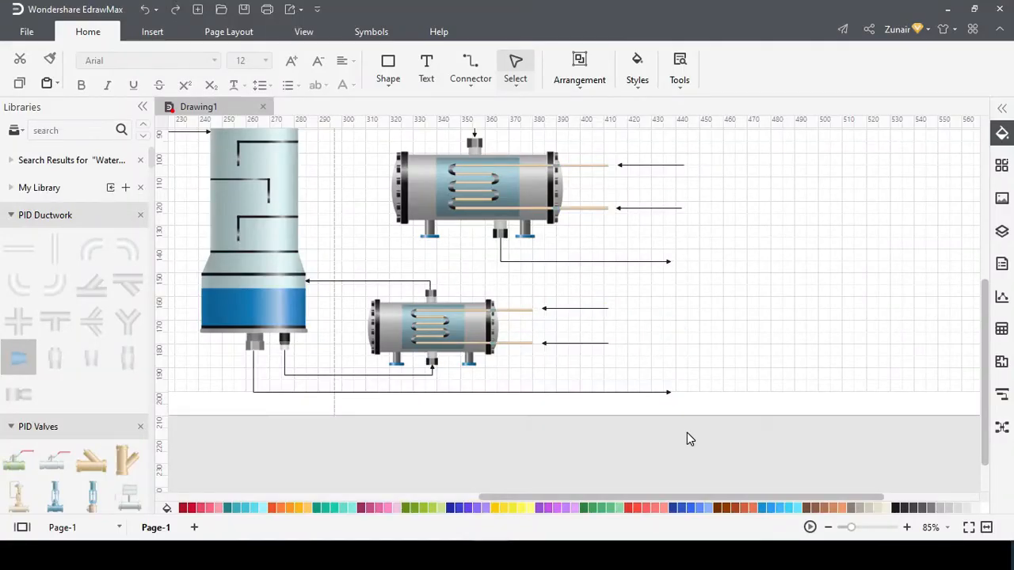
Add a circular instrument with a stem above the top condenser and extend its stem down to the lower tube.
scroll(687, 440, down, 3)
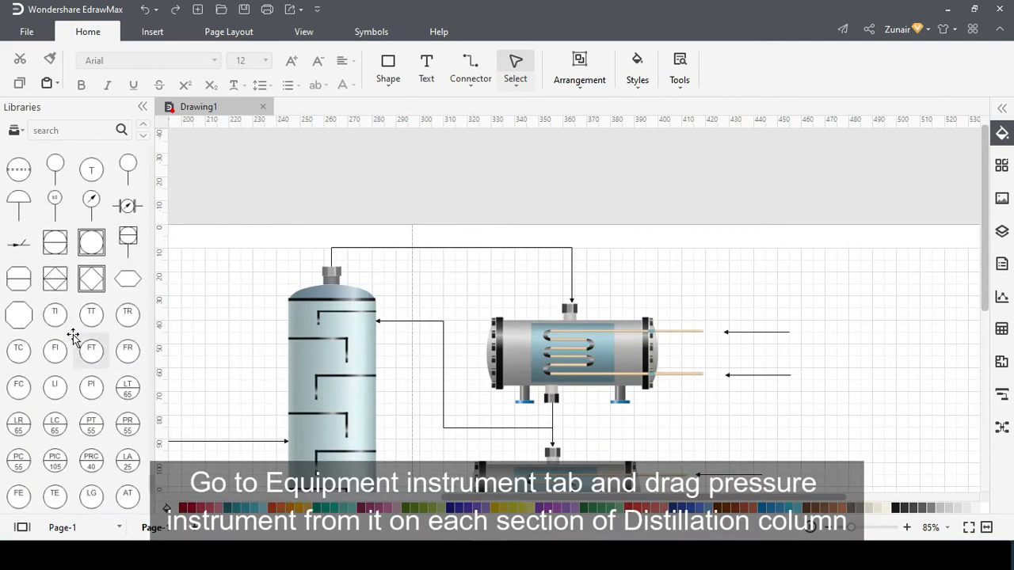
scroll(73, 337, up, 3)
drag(55, 212, 608, 298)
scroll(747, 320, up, 3)
click(559, 315)
drag(558, 336, 555, 400)
click(667, 263)
Copy the instrument to the right of the first one and shorten the copy's stem to reach the upper tube.
click(562, 285)
key(ctrl+c)
key(ctrl+v)
drag(576, 304, 612, 289)
drag(610, 395, 610, 334)
mouse_move(606, 293)
mouse_down()
mouse_move(626, 294)
mouse_move(604, 295)
mouse_up()
drag(606, 333, 601, 333)
click(684, 306)
Shift both instruments above the top condenser slightly left and realign their stems with the tubes.
click(604, 290)
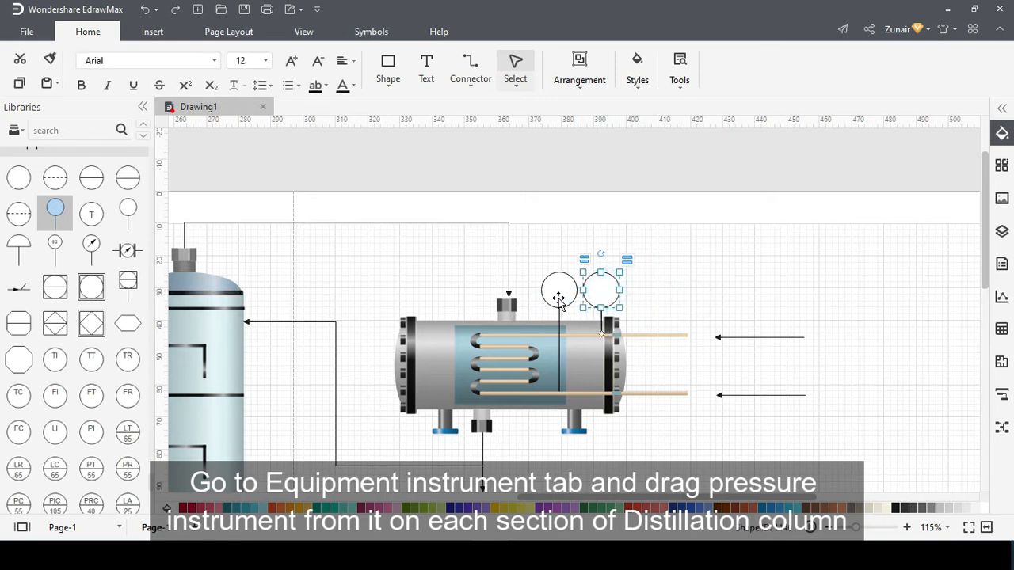
drag(559, 299, 550, 299)
drag(559, 392, 550, 394)
drag(604, 302, 597, 291)
drag(601, 335, 593, 336)
click(698, 291)
Duplicate the short-stemmed instrument and place the copy above the upper tube, beyond the condenser's right flange.
click(604, 296)
key(ctrl+d)
drag(609, 302, 651, 297)
click(720, 301)
Straighten the stems of the second and third instruments so they end vertically on the top condenser's upper tube.
scroll(653, 333, up, 3)
click(642, 338)
drag(642, 339, 646, 339)
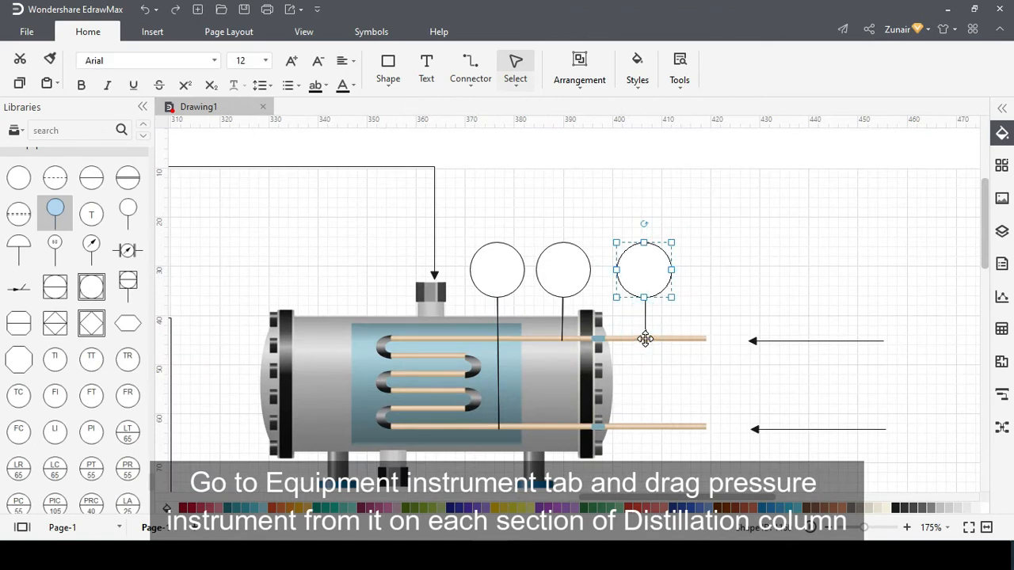
drag(560, 331, 563, 336)
click(647, 317)
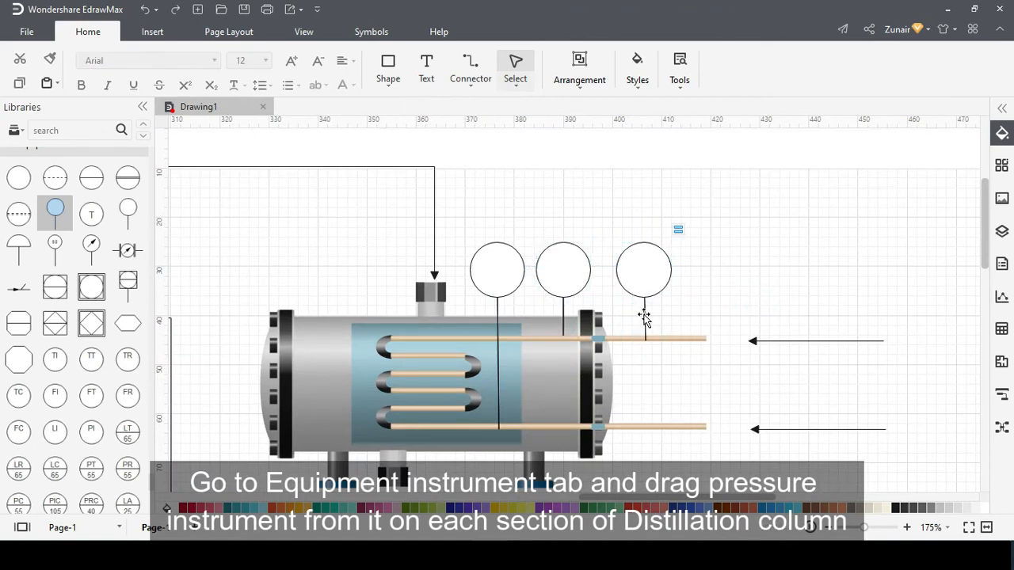
click(702, 300)
drag(645, 342, 643, 336)
click(645, 311)
click(679, 314)
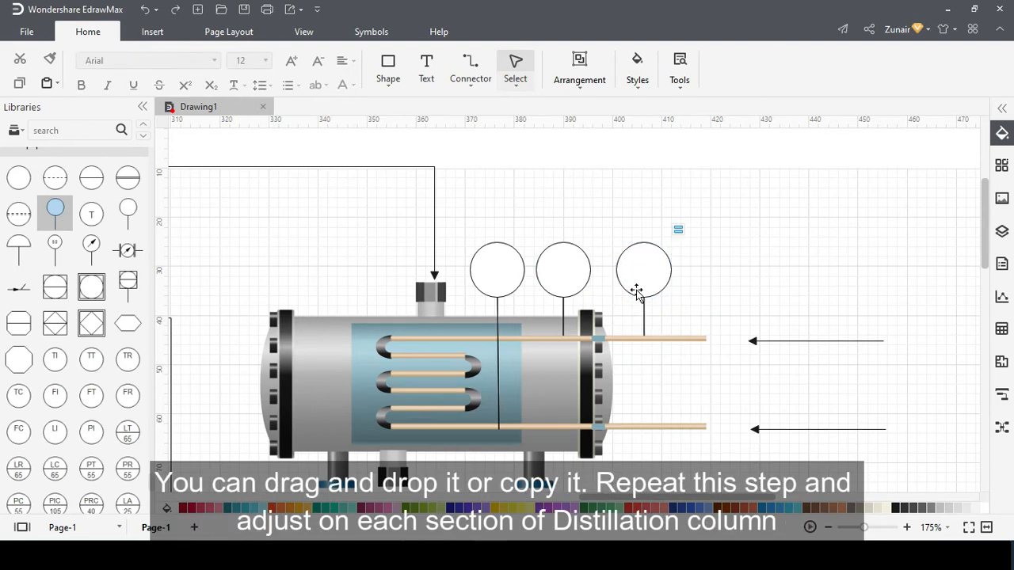
Place an inverted instrument copy beneath the column's overhead line and an upright copy on the reflux line entering the column.
scroll(636, 291, down, 5)
drag(656, 289, 498, 290)
scroll(515, 269, up, 4)
click(555, 279)
drag(802, 318, 450, 304)
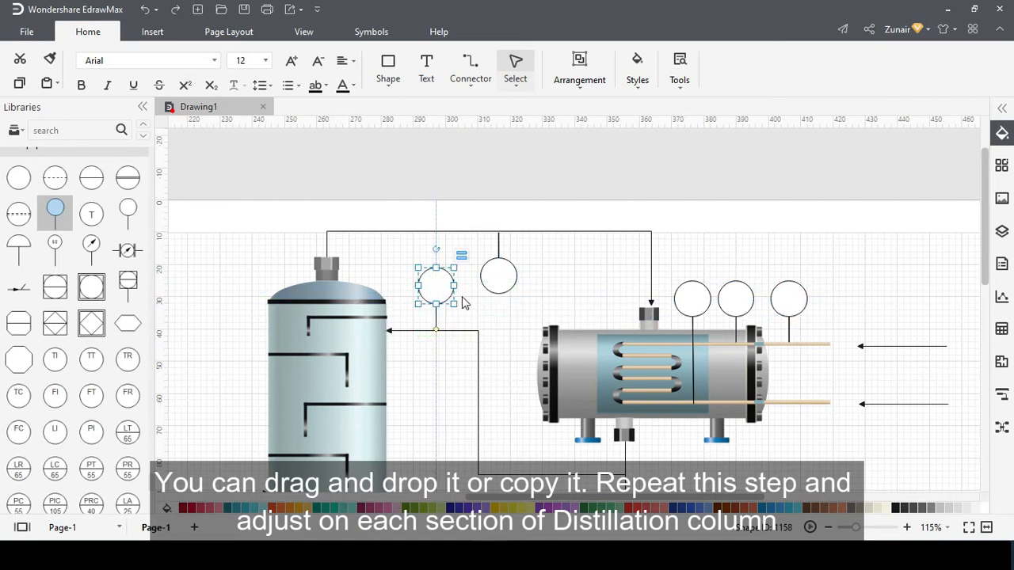
click(470, 317)
Copy the reflux line's instrument onto the column's domed top, left of the outlet nozzle.
scroll(467, 318, down, 3)
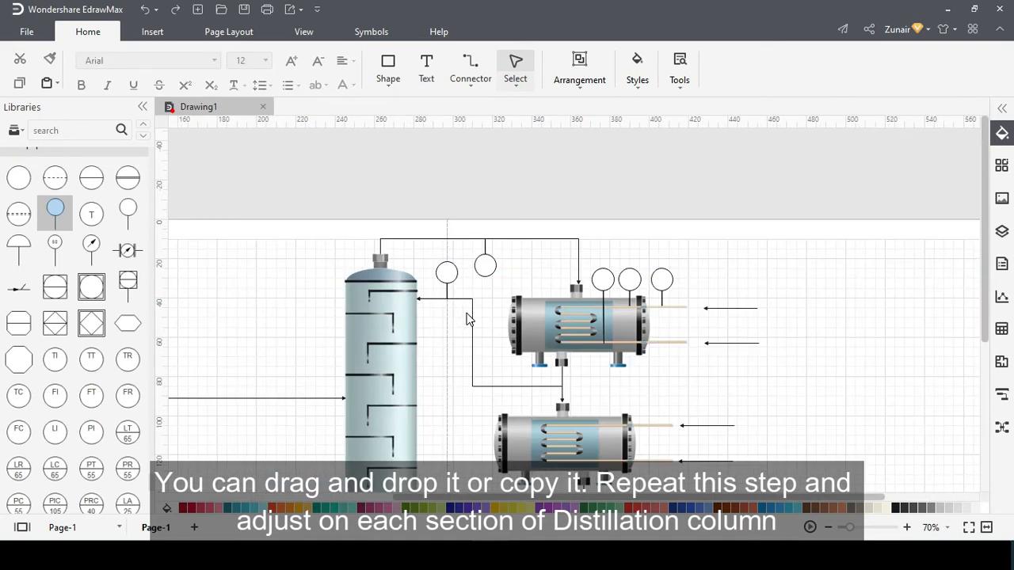
drag(446, 274, 354, 251)
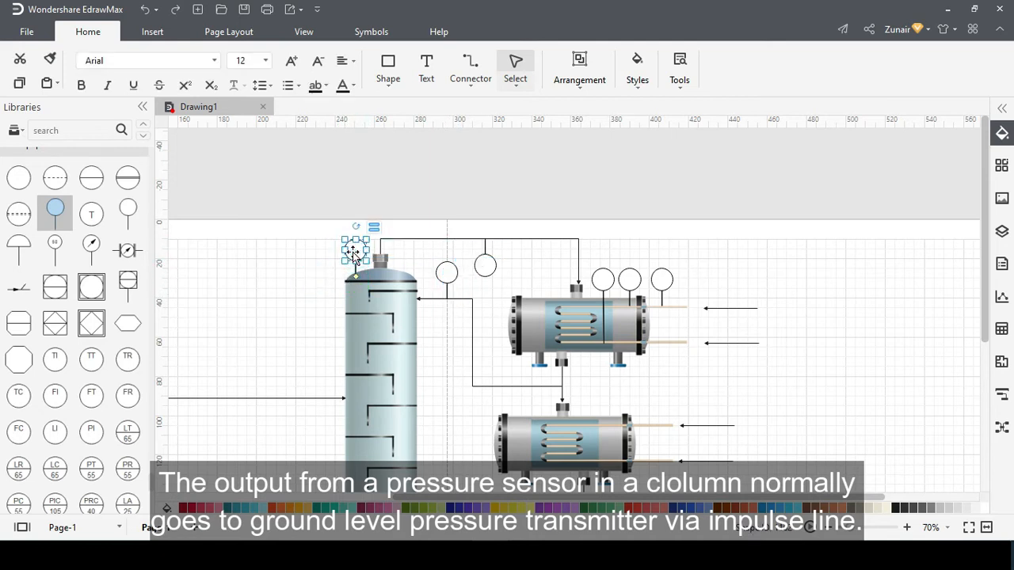
click(309, 274)
Copy the instrument to the column's right side and repeat it for the other tray sections.
drag(354, 248, 442, 369)
click(442, 327)
key(ctrl+c)
key(ctrl+v)
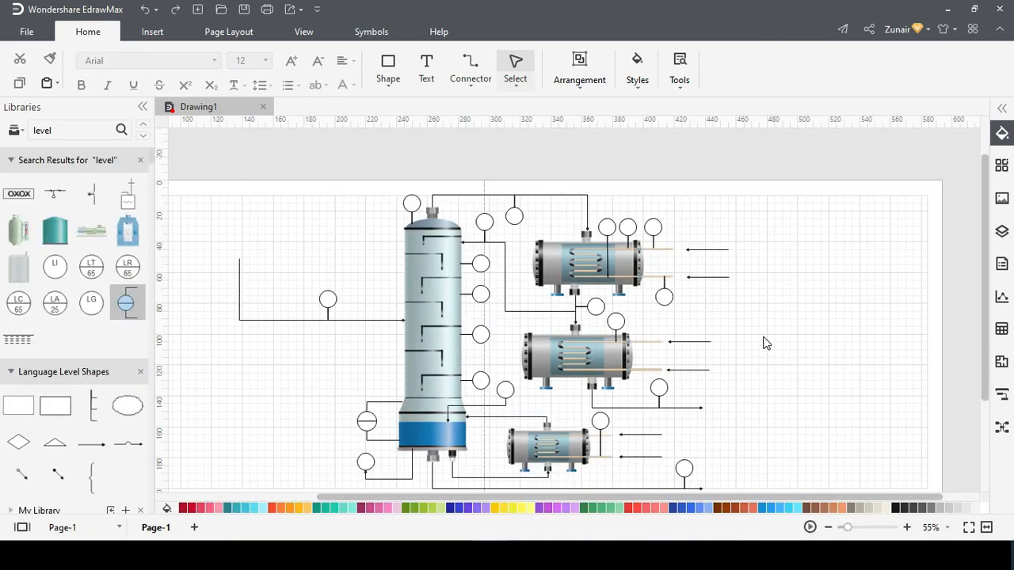
Move the vertical run of the feed line closer to the column.
drag(984, 276, 983, 289)
drag(239, 272, 289, 292)
click(319, 341)
click(794, 316)
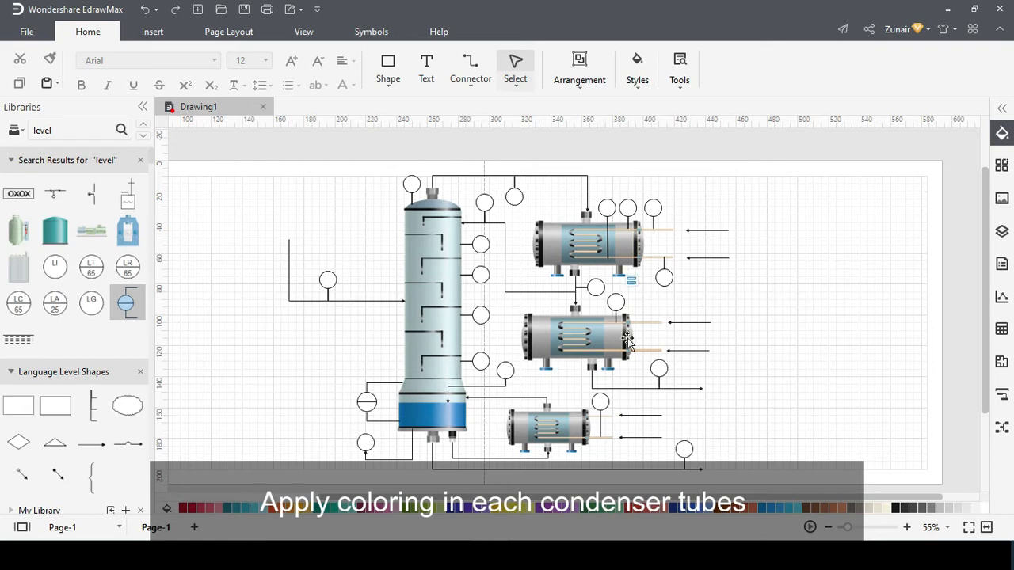
Fill the inner horizontal tubes of the top condenser with bright cyan.
scroll(626, 340, up, 6)
click(566, 260)
click(570, 260)
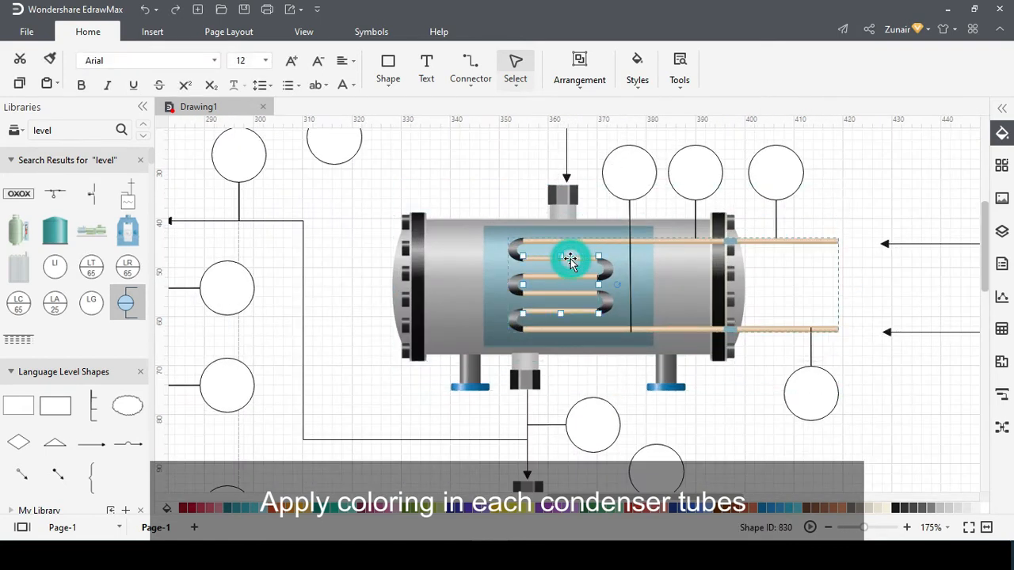
click(898, 510)
click(795, 509)
click(883, 457)
Fill the rectangular panel behind the top condenser's tubes with cyan.
click(497, 272)
click(498, 272)
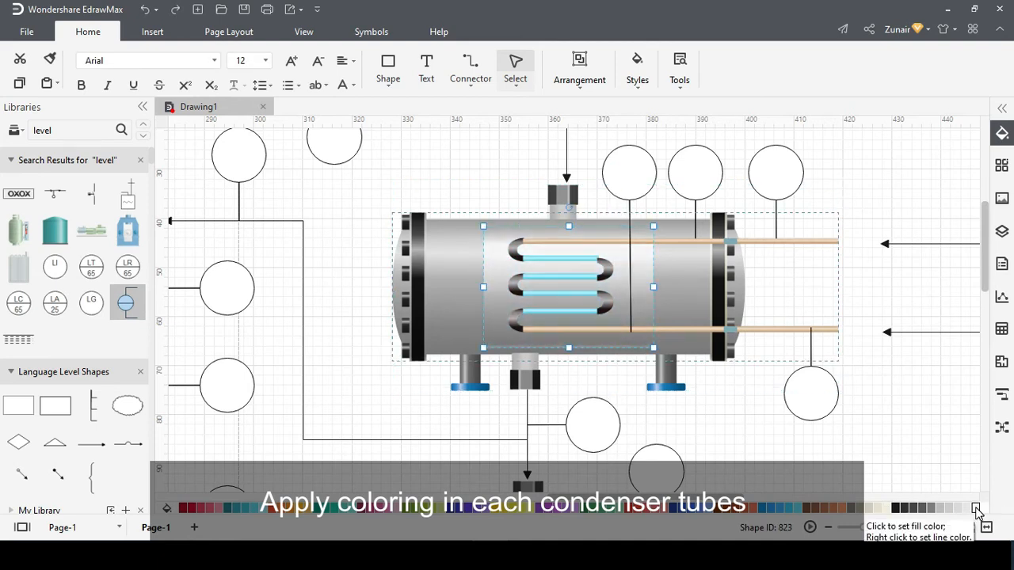
click(798, 511)
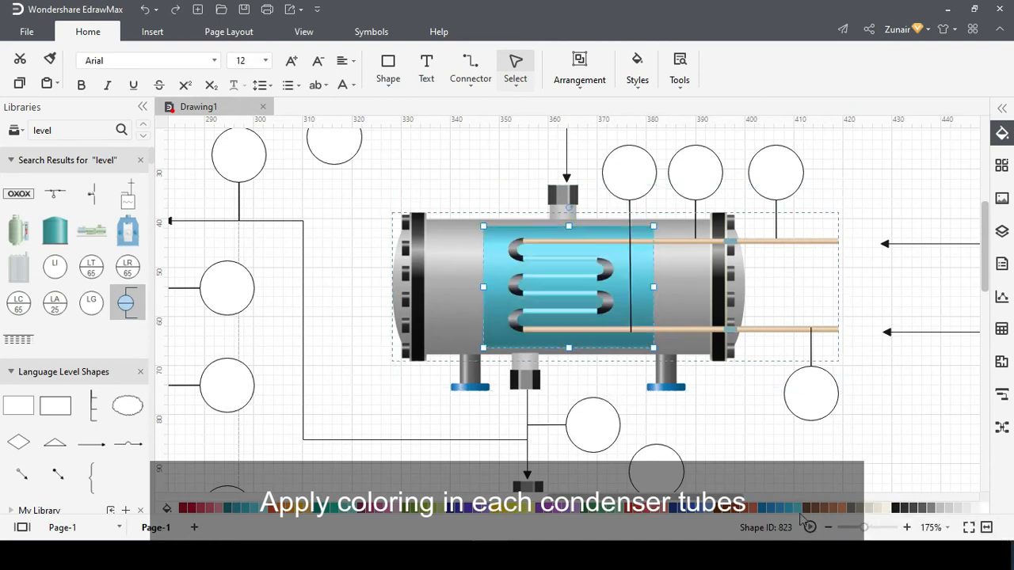
Fill the panels behind the tubes of the top and middle condensers with white.
click(973, 509)
click(911, 448)
scroll(757, 391, down, 3)
scroll(737, 373, down, 3)
click(667, 307)
click(668, 299)
click(669, 306)
click(975, 510)
click(902, 428)
Fill the inner horizontal tubes of the middle condenser with bright cyan.
click(623, 297)
click(628, 286)
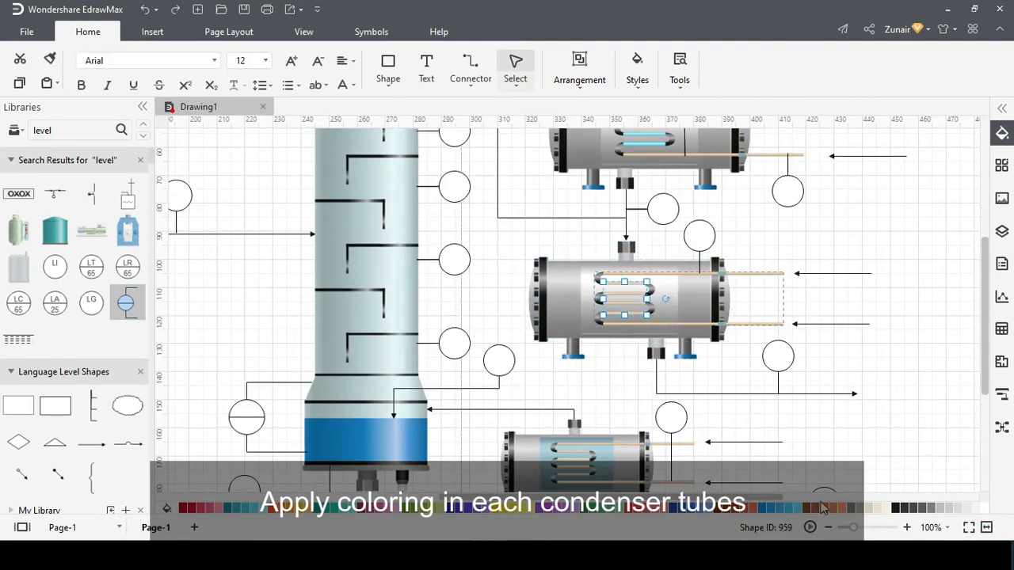
click(795, 508)
click(725, 420)
Fill the inner horizontal tubes of the bottom condenser with bright cyan.
scroll(663, 369, down, 3)
scroll(584, 344, up, 3)
click(588, 340)
click(584, 340)
click(800, 508)
click(873, 446)
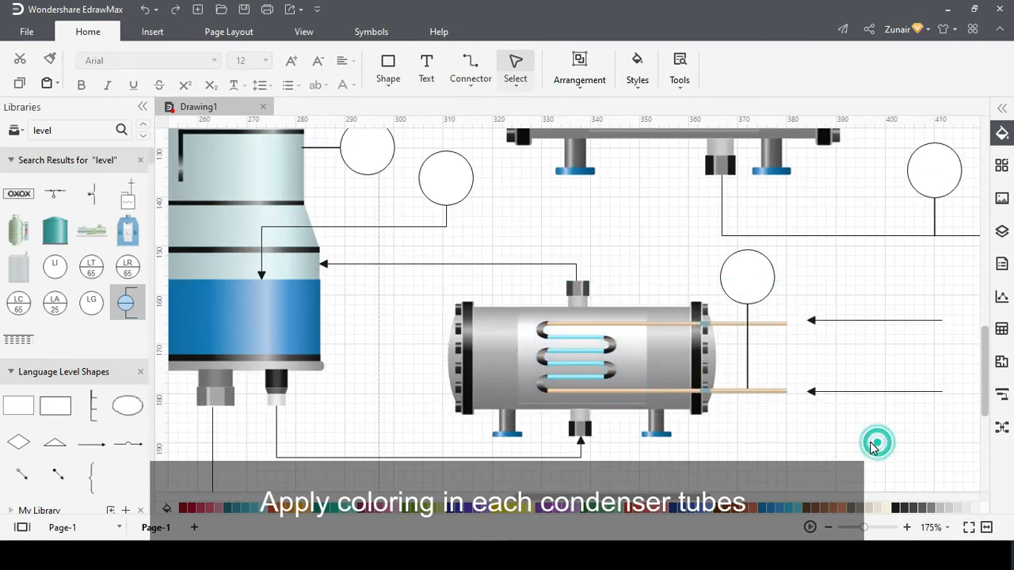
Stretch the top condenser's tube coil vertically and nudge it down so it stays centred in the shell.
scroll(874, 446, down, 3)
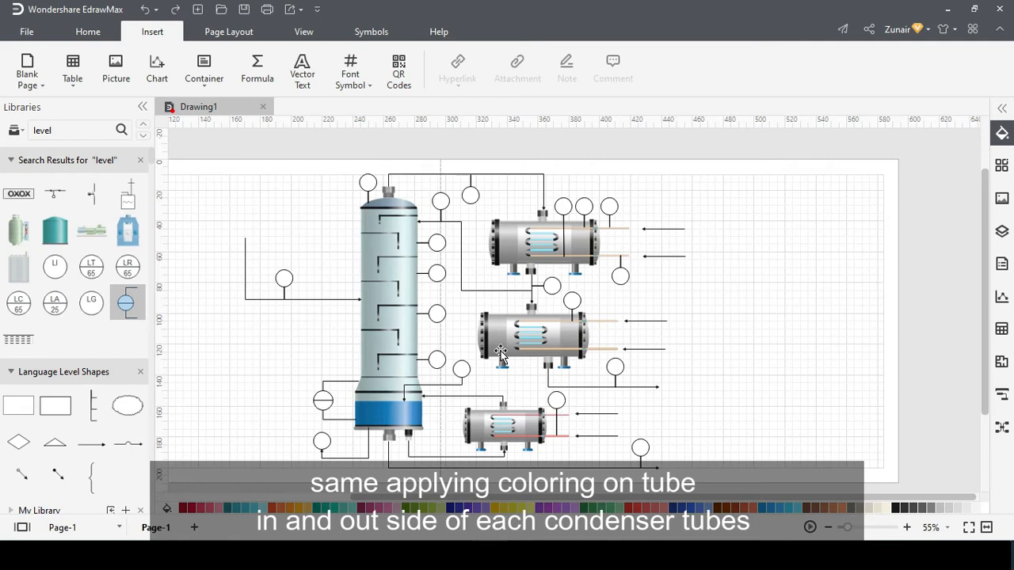
scroll(591, 218, up, 5)
click(616, 338)
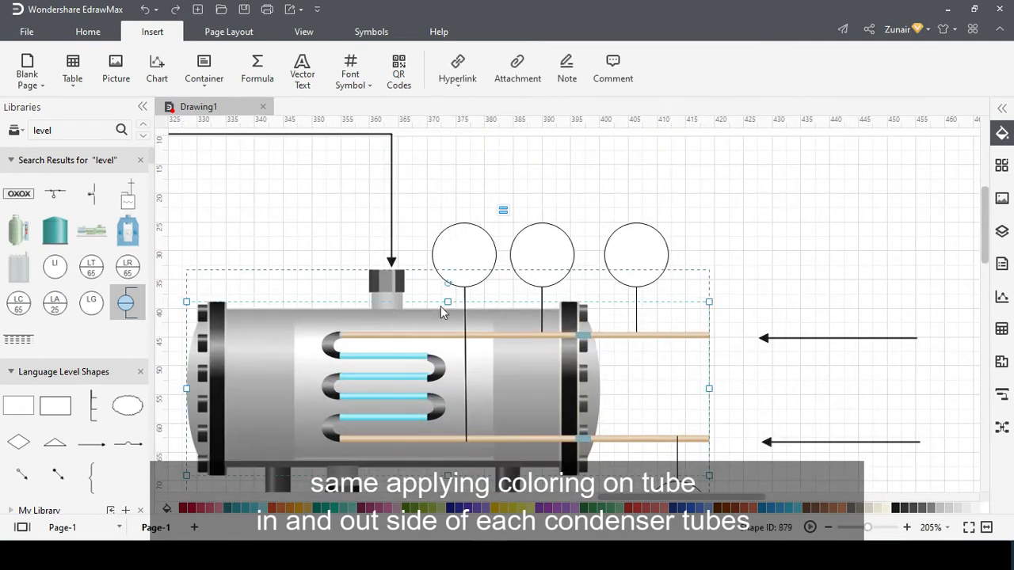
click(515, 331)
drag(518, 320, 517, 314)
key(Down)
key(Down)
key(Down)
key(Down)
click(742, 290)
Fill the long upper tube of the top condenser with dark red.
click(680, 327)
click(679, 327)
click(661, 327)
click(191, 505)
click(826, 263)
Fill the long lower tube of the top condenser with light red.
click(635, 443)
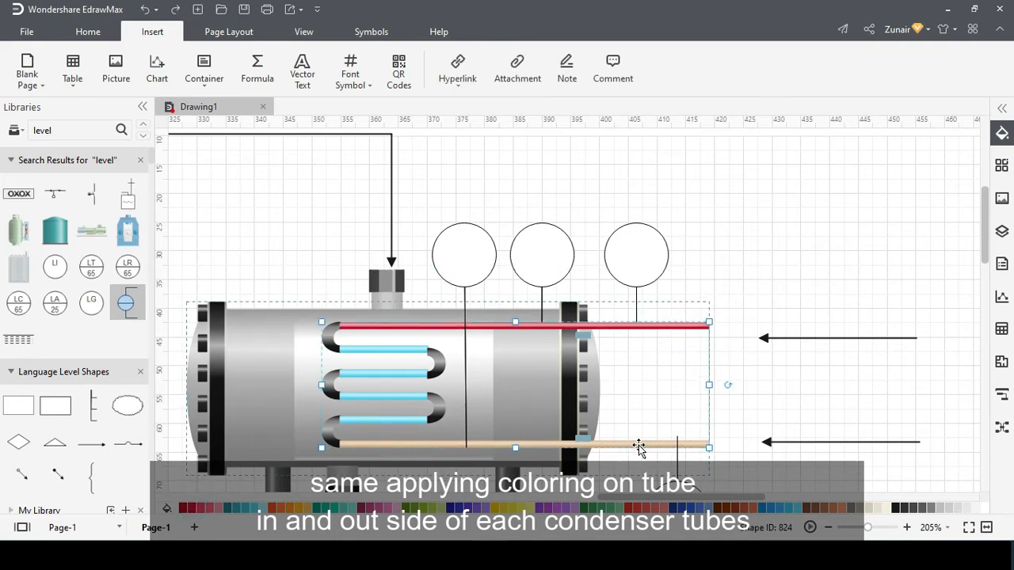
click(637, 444)
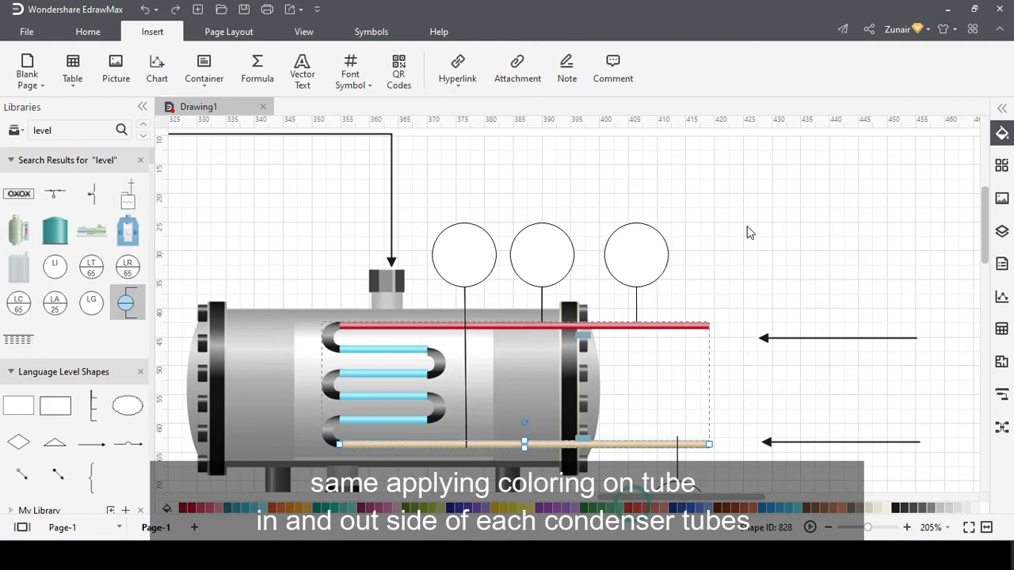
click(625, 445)
click(628, 448)
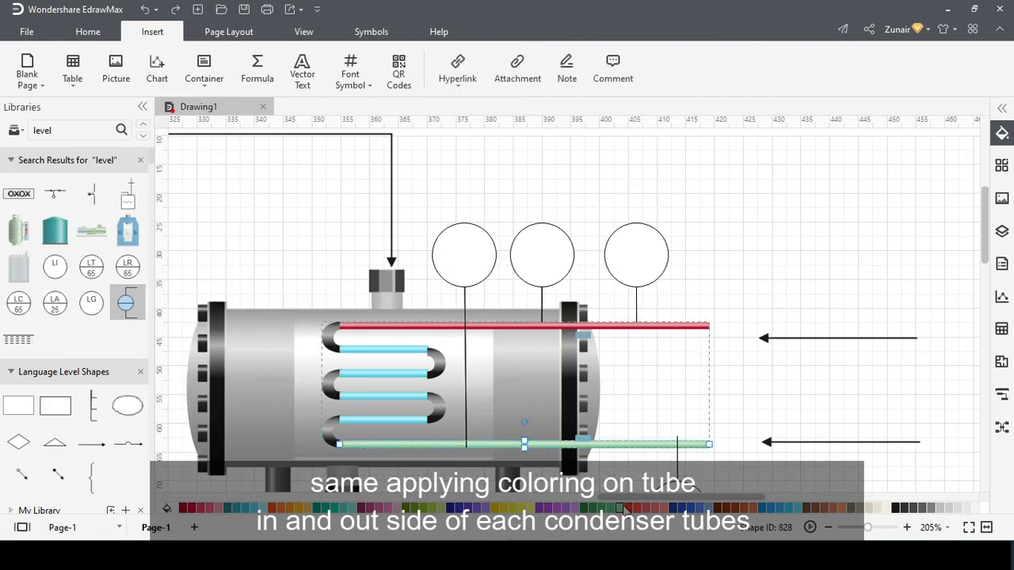
click(634, 508)
click(746, 399)
Stretch the middle condenser's tube coil vertically at both its upper and lower ends.
scroll(693, 354, down, 6)
scroll(694, 354, up, 3)
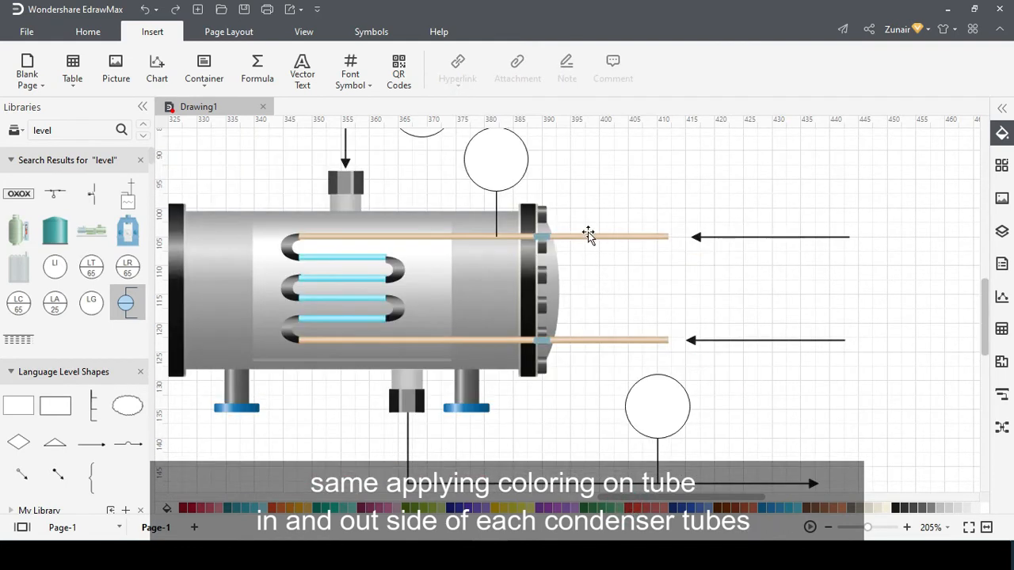
click(589, 235)
drag(475, 233, 474, 222)
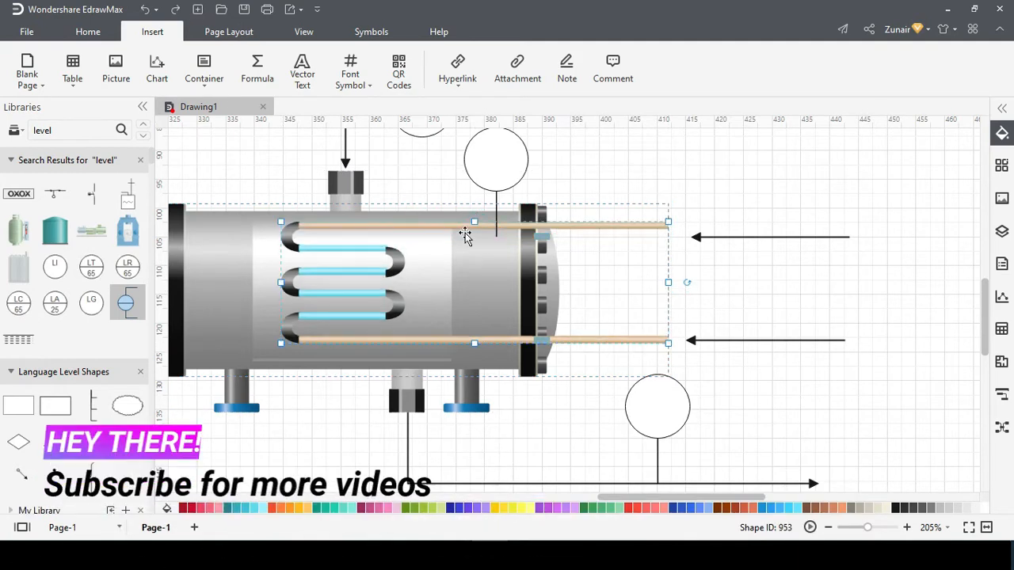
drag(475, 343, 495, 356)
Fill the middle condenser's long upper tube with dark red and its long lower tube with light red.
drag(515, 225, 515, 224)
click(515, 224)
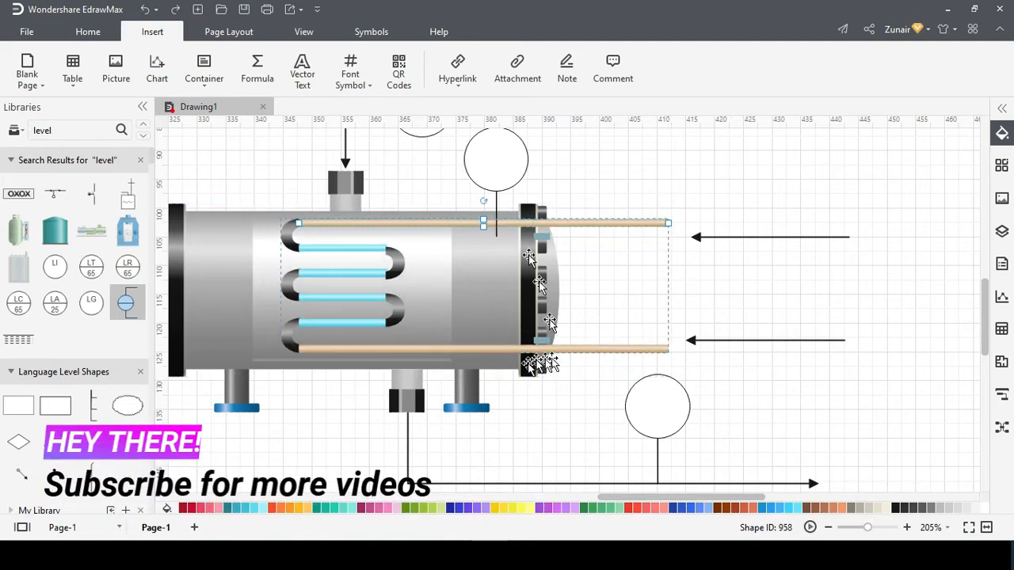
click(187, 508)
click(511, 349)
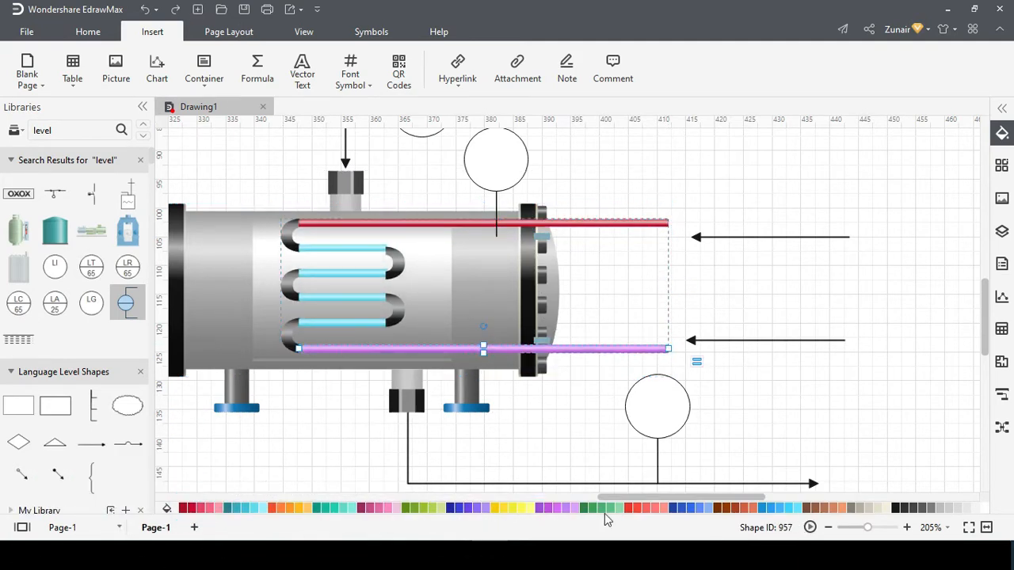
click(630, 507)
click(614, 372)
Stretch the bottom condenser's tube coil vertically at both its upper and lower ends.
scroll(612, 352, down, 7)
scroll(365, 341, up, 3)
click(375, 329)
click(376, 329)
drag(456, 308, 456, 301)
drag(456, 386, 457, 398)
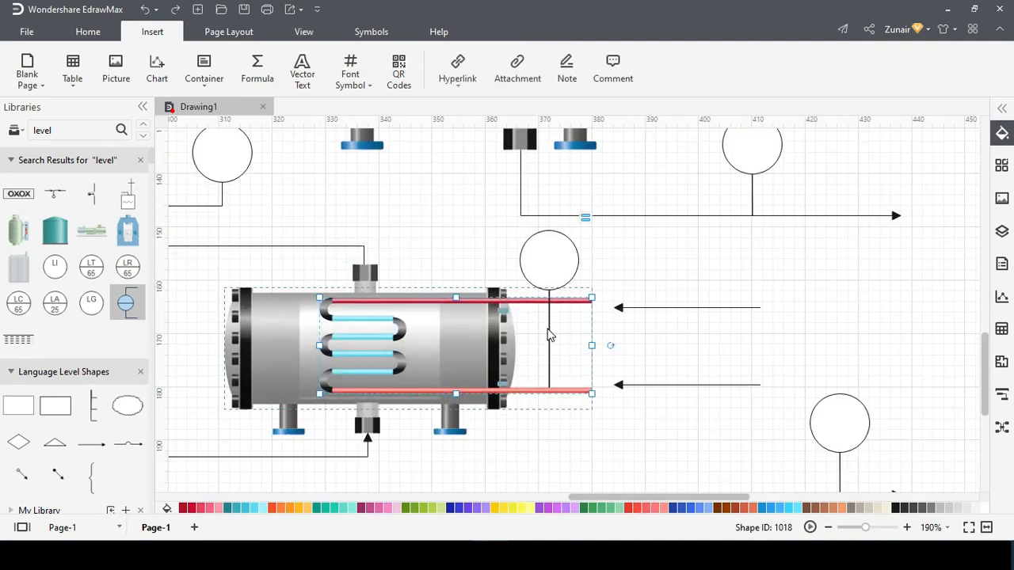
click(678, 339)
scroll(584, 328, down, 10)
scroll(586, 327, up, 2)
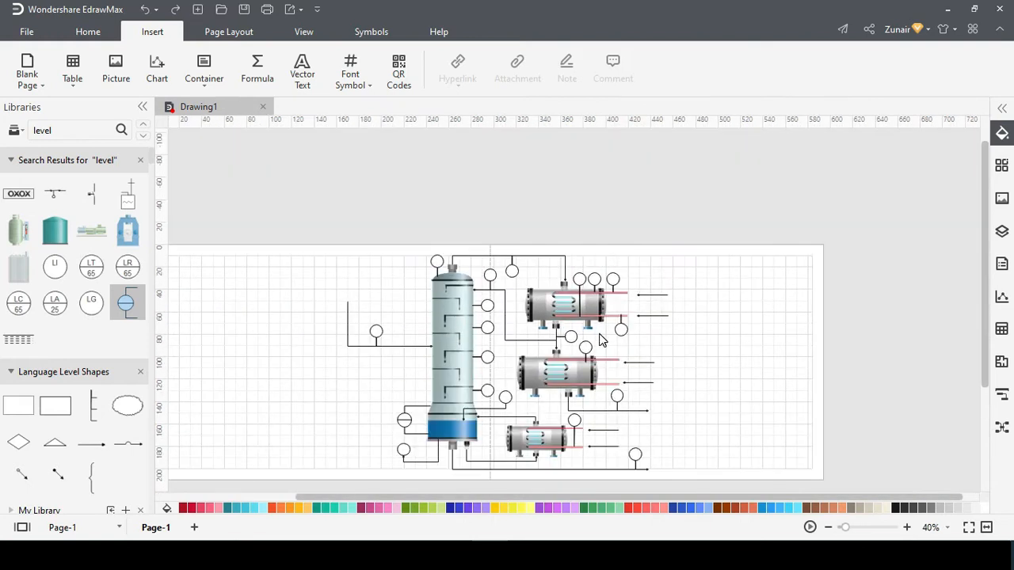
Add a text label reading "Feed" beside the start of the feed line and enlarge its text to size 34.
scroll(601, 341, down, 1)
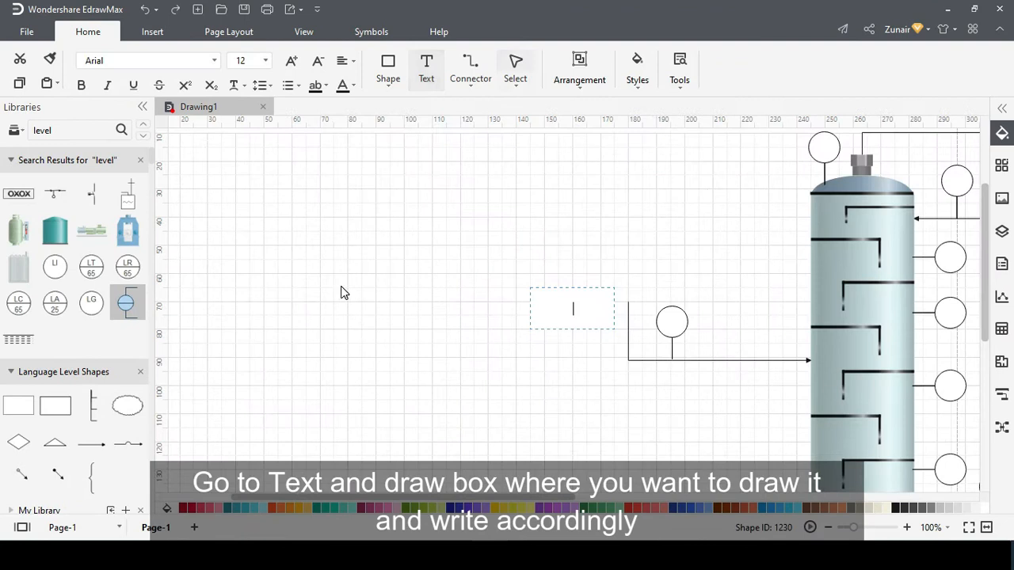
text(Fe)
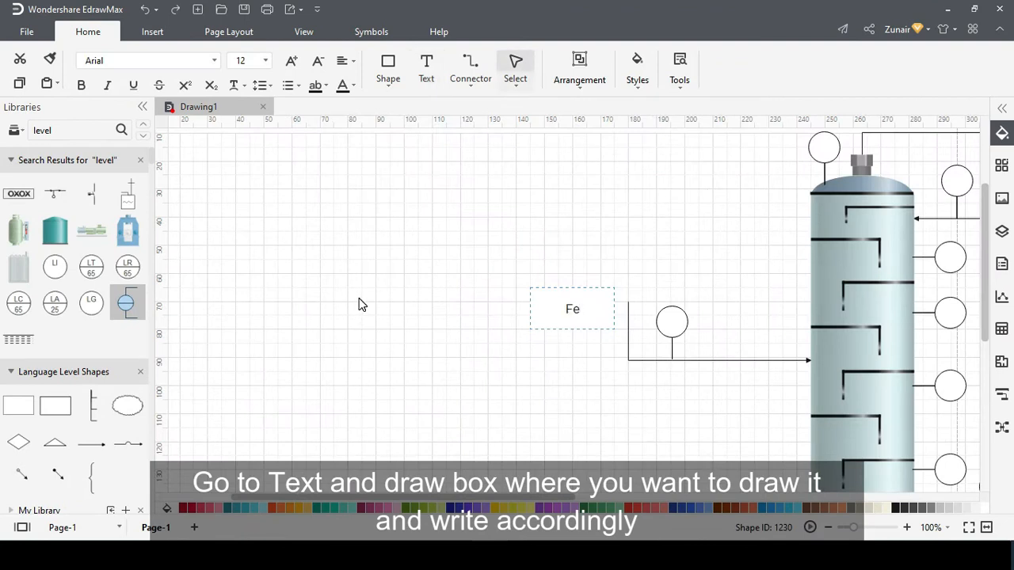
click(292, 62)
click(292, 63)
click(293, 63)
click(293, 62)
click(292, 62)
click(267, 61)
click(244, 472)
click(306, 338)
scroll(306, 338, down, 3)
Resize the Feed label's text box so it fits closely around the word.
click(302, 259)
drag(279, 264, 246, 264)
drag(285, 232, 286, 249)
drag(296, 281, 296, 266)
Copy the Feed label to the end of the bottom outlet line, change it to "Bottom Products" and resize its box.
click(304, 260)
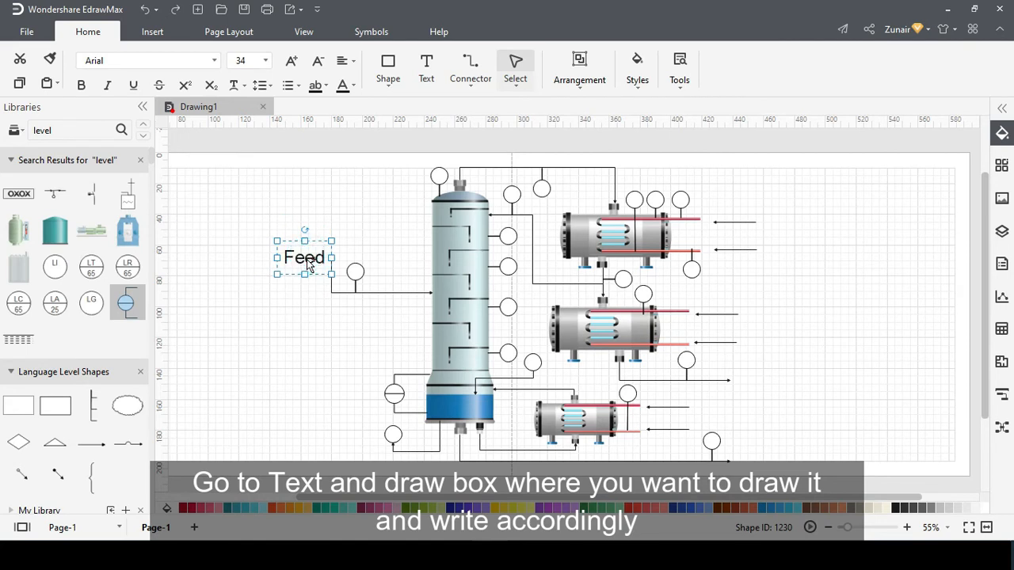
key(ctrl+c)
key(ctrl+v)
drag(315, 271, 765, 465)
double_click(765, 465)
text(Bottom P)
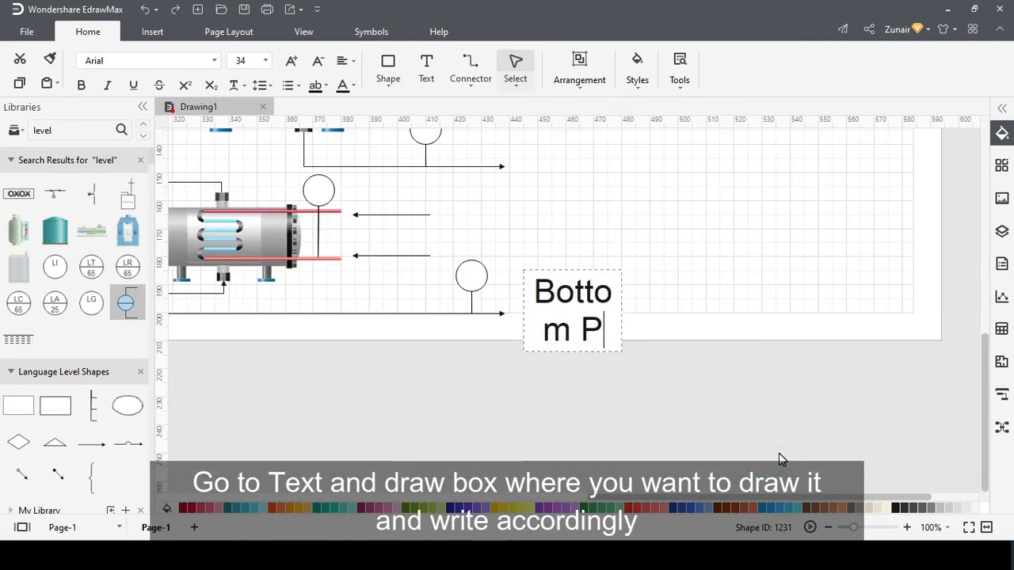
text(roducts)
click(779, 454)
click(780, 438)
drag(797, 404, 856, 405)
drag(799, 359, 807, 405)
Copy the Bottom Products label beside the top condenser's arrows and reduce the copy's text to size 26.
drag(817, 445, 789, 169)
scroll(774, 427, up, 2)
scroll(777, 426, down, 3)
scroll(784, 421, up, 1)
scroll(804, 416, down, 1)
click(860, 396)
click(797, 396)
key(ctrl+c)
key(ctrl+v)
click(269, 61)
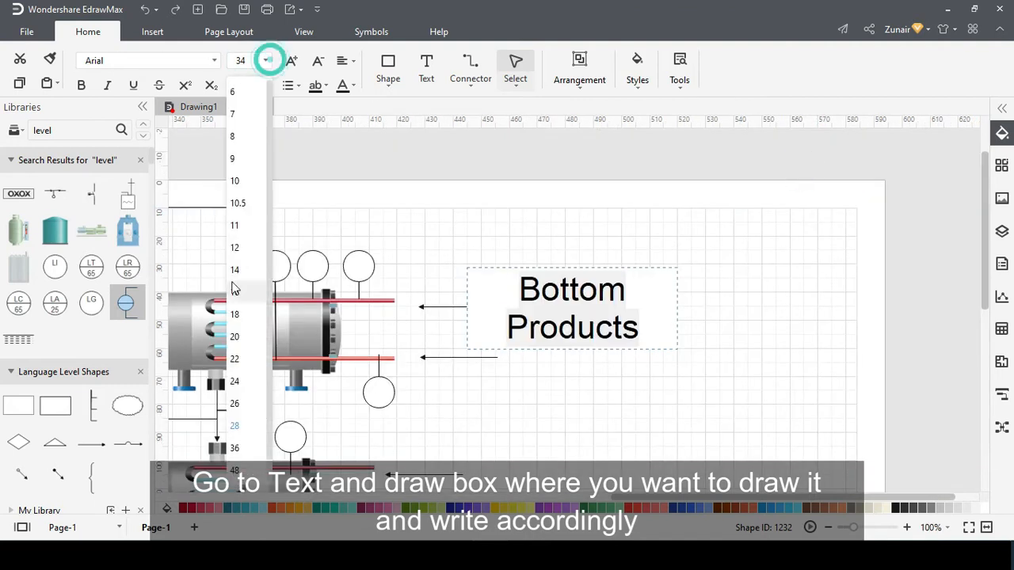
click(235, 364)
click(290, 62)
click(576, 412)
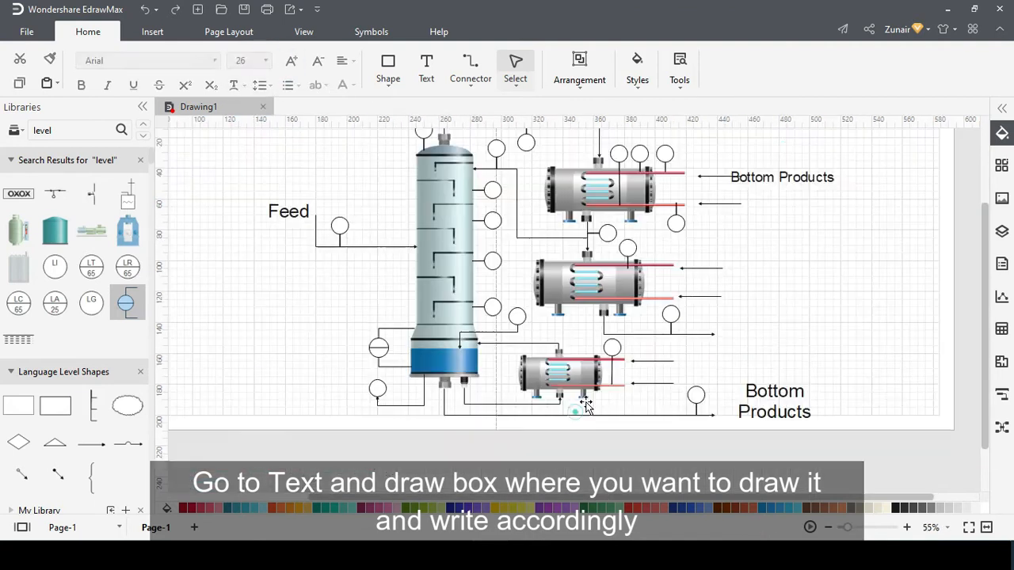
Change the copied label beside the top condenser to "Cooling media".
click(780, 175)
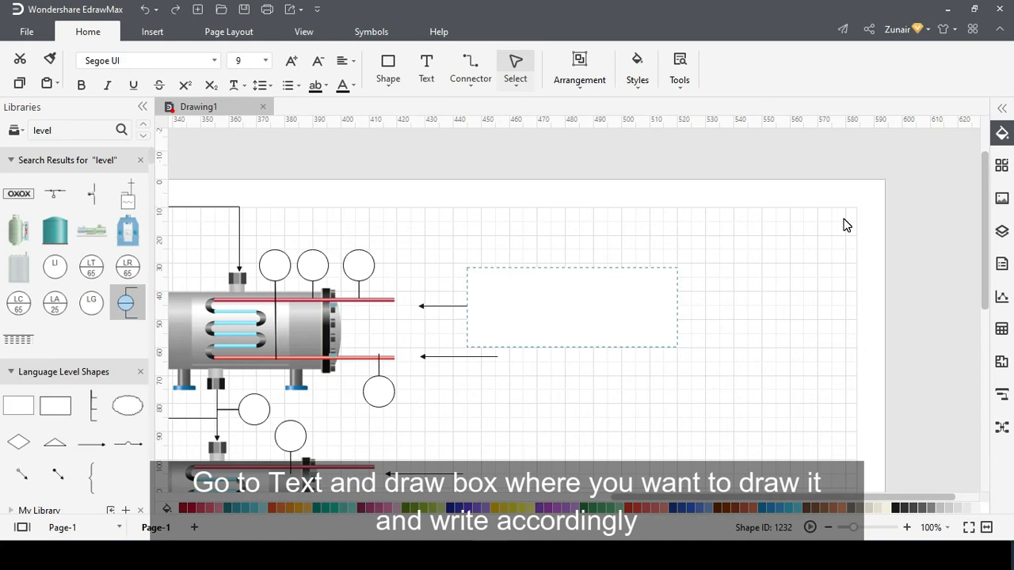
text(Coolin)
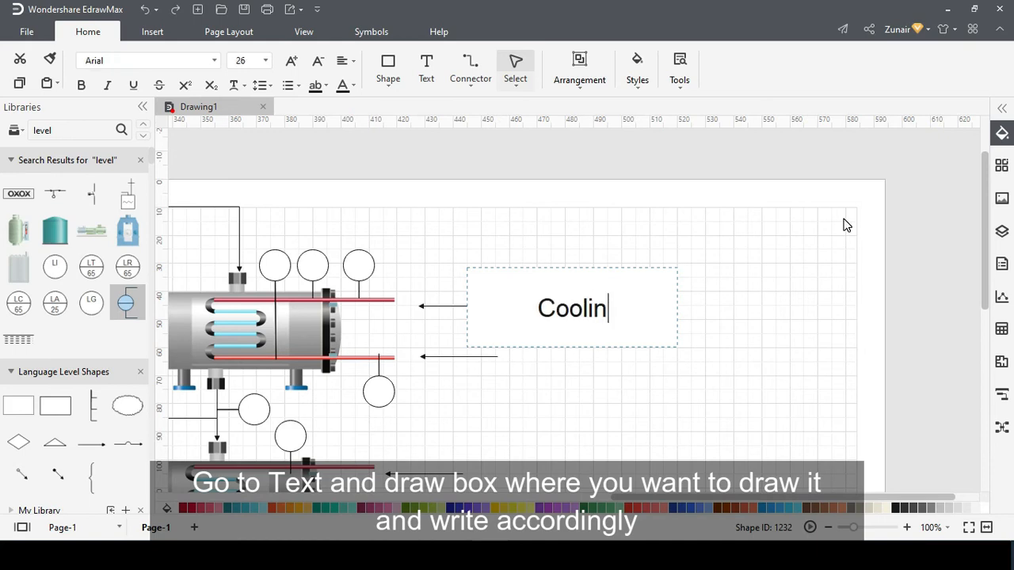
text(g)
key(ctrl+a)
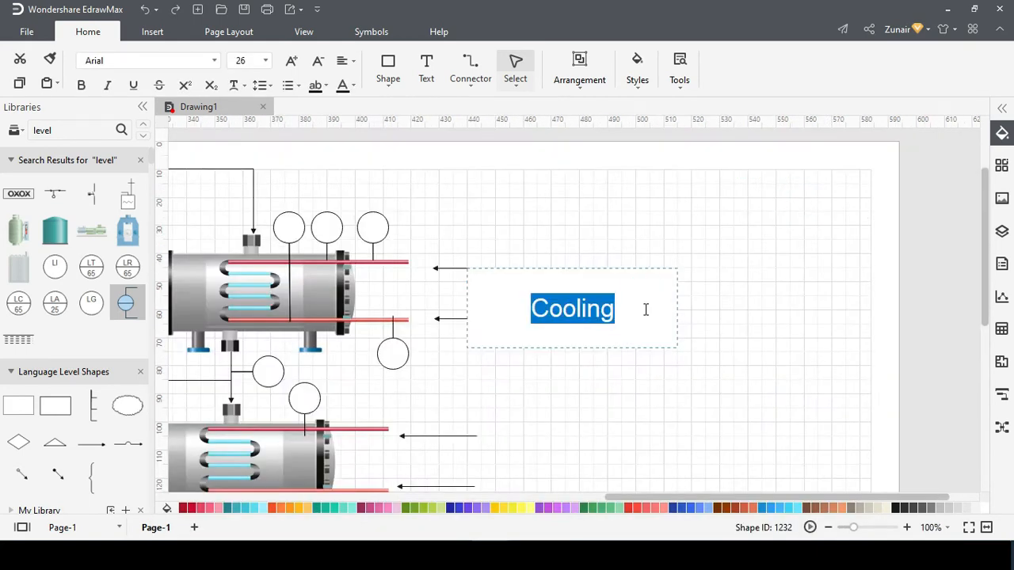
key(End)
text(m)
key(BackSpace)
text(media)
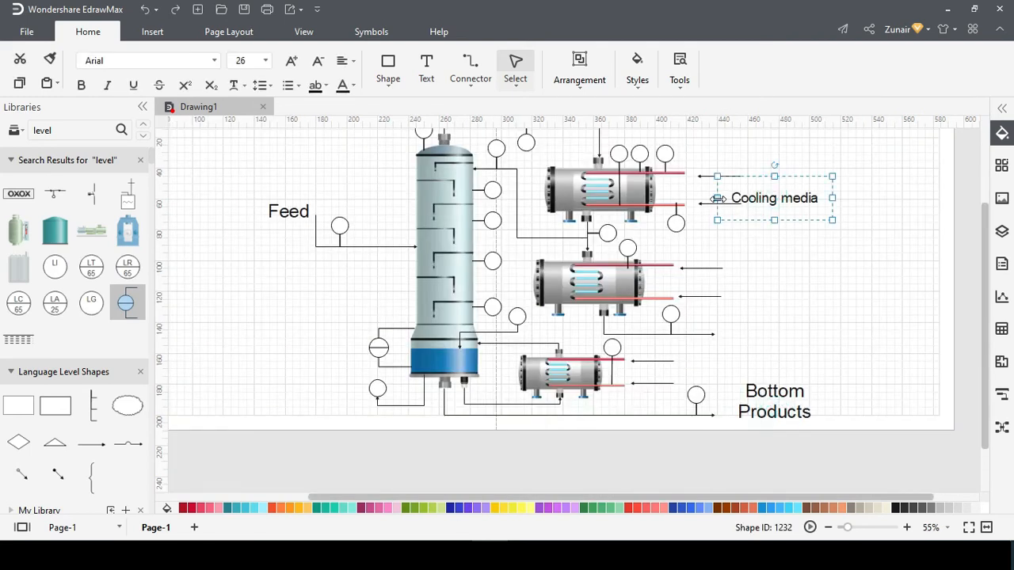
Place a copied label at the end of the middle condenser's outlet line, change it to "Distilate" and narrow its box.
drag(842, 196, 712, 384)
scroll(823, 204, up, 3)
scroll(809, 200, down, 1)
double_click(780, 386)
text(Distilate)
click(915, 407)
drag(618, 382, 688, 390)
drag(734, 389, 679, 392)
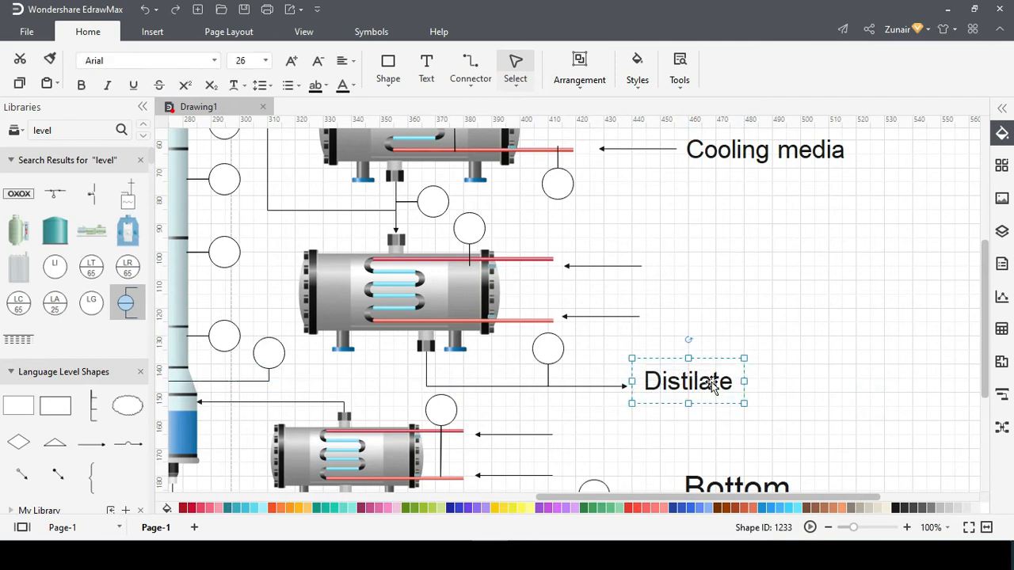
Correct the middle outlet label to "Distillates" and resize its text box to fit.
double_click(732, 381)
click(816, 417)
key(BackSpace)
key(BackSpace)
key(BackSpace)
text(lated)
double_click(730, 395)
click(730, 395)
key(BackSpace)
text(s)
click(742, 381)
drag(743, 380, 758, 380)
drag(695, 344, 709, 388)
click(818, 357)
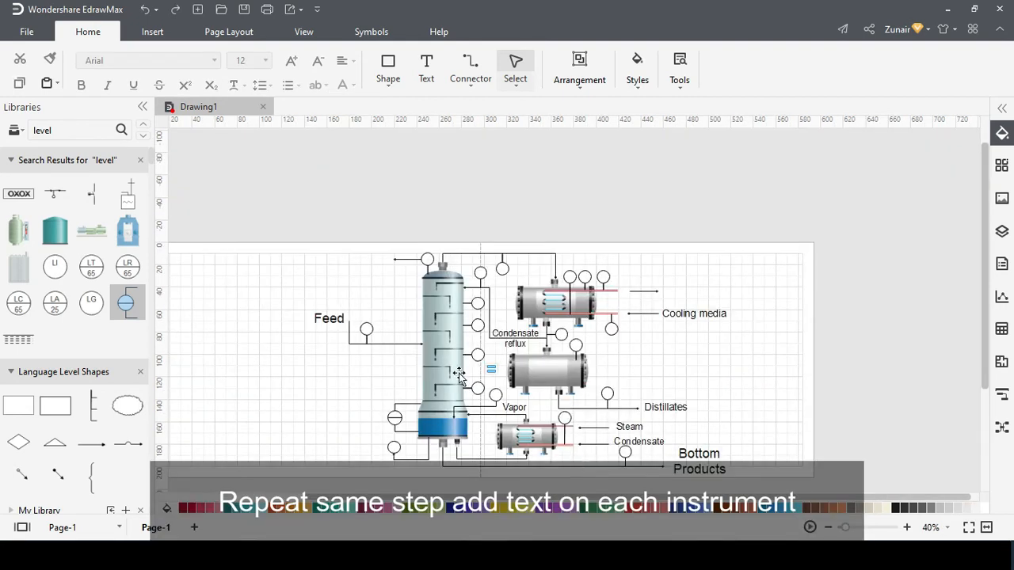
Add the letter "F" at size 26 to the feed line's instrument circle and shrink its text box to fit.
scroll(333, 313, up, 5)
drag(339, 306, 447, 316)
double_click(449, 317)
text(F)
click(484, 314)
double_click(429, 312)
click(266, 61)
click(247, 405)
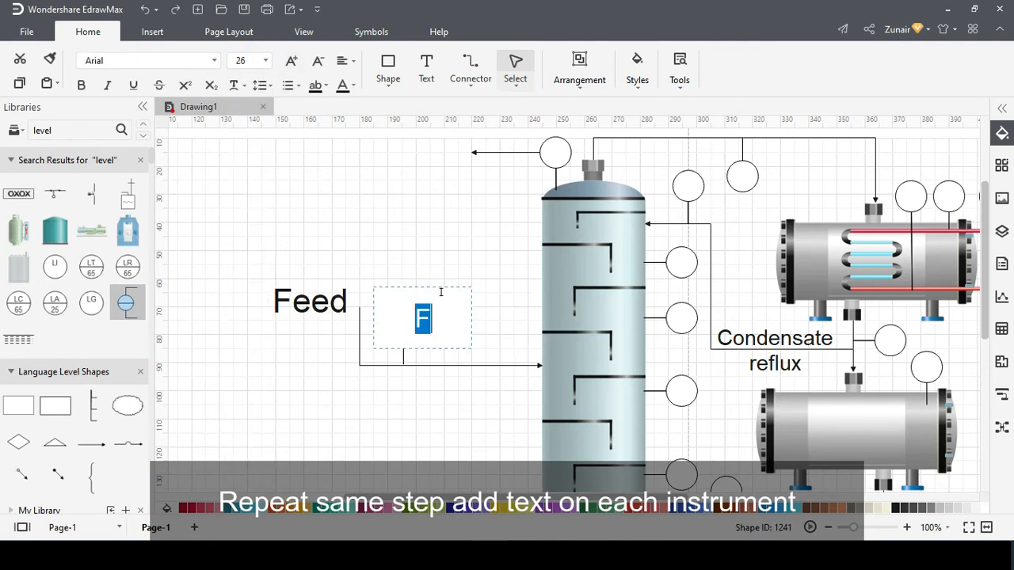
drag(471, 289, 425, 319)
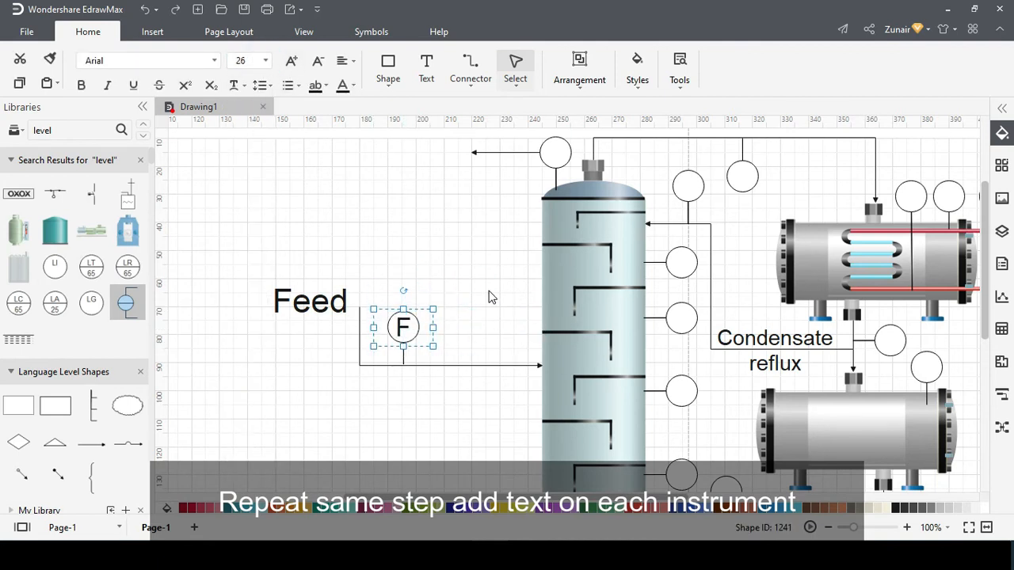
Copy the letter label onto the instrument circle above the column's top and change it to "P".
key(ctrl+c)
key(ctrl+v)
drag(416, 337, 556, 152)
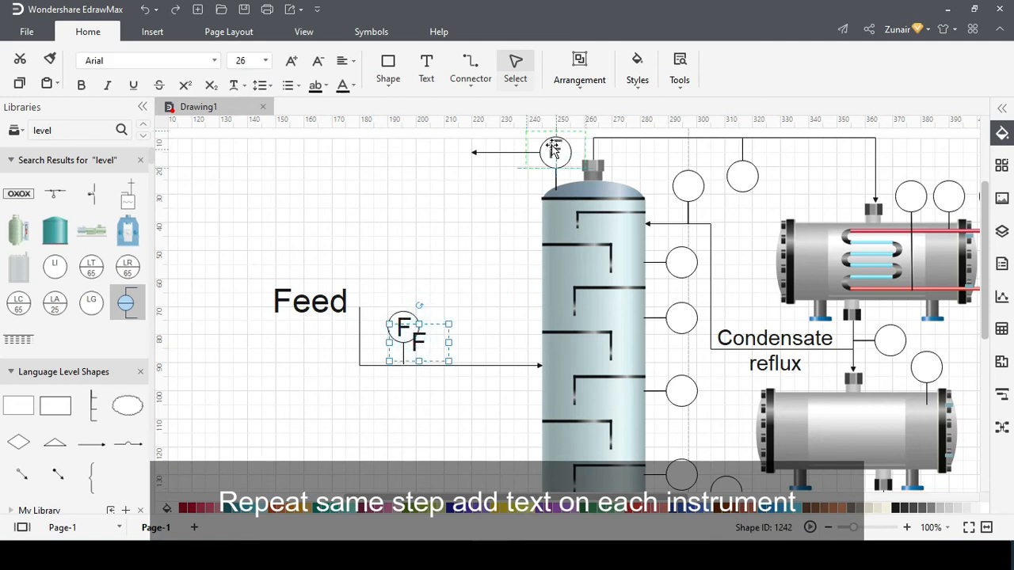
text(\)
click(516, 225)
click(551, 156)
click(531, 193)
Copy the letter label onto the reflux line's instrument circle and change it to "F".
click(551, 155)
key(ctrl+c)
key(ctrl+v)
drag(568, 168, 688, 190)
double_click(687, 191)
text(F)
click(734, 214)
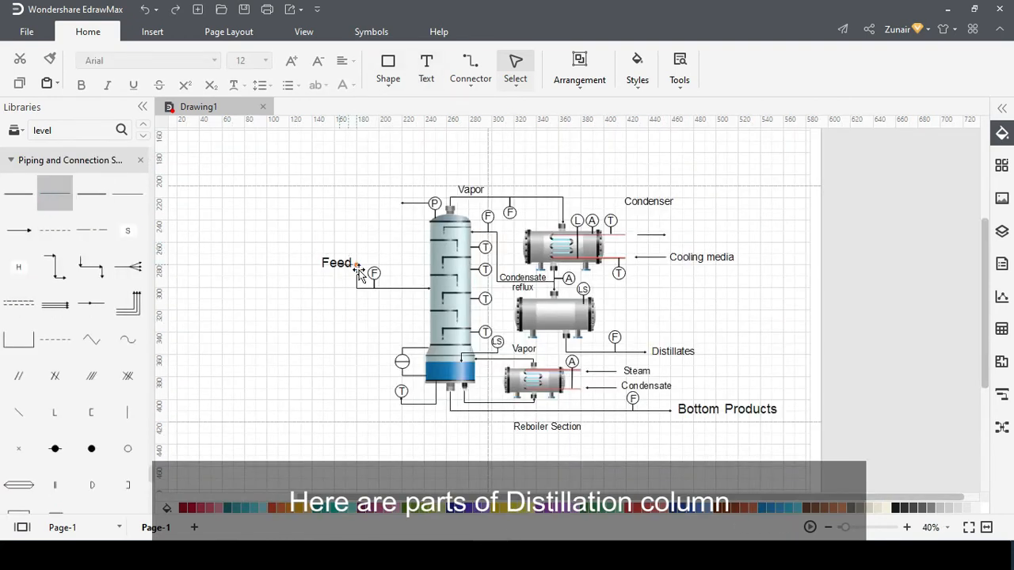
Build a long vertical line beside the Feed label from thin straight line symbols.
drag(359, 274, 321, 290)
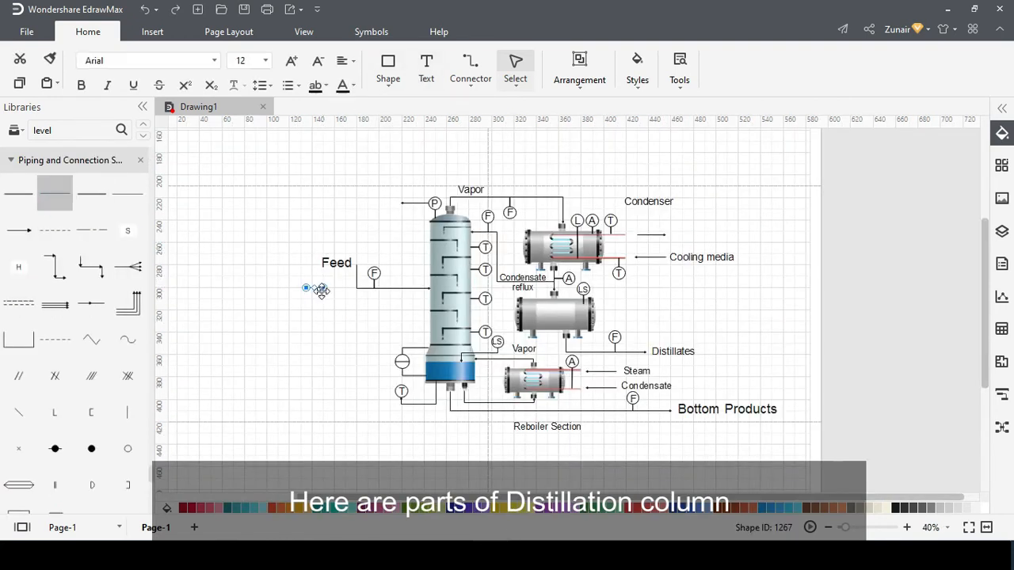
drag(302, 217, 305, 221)
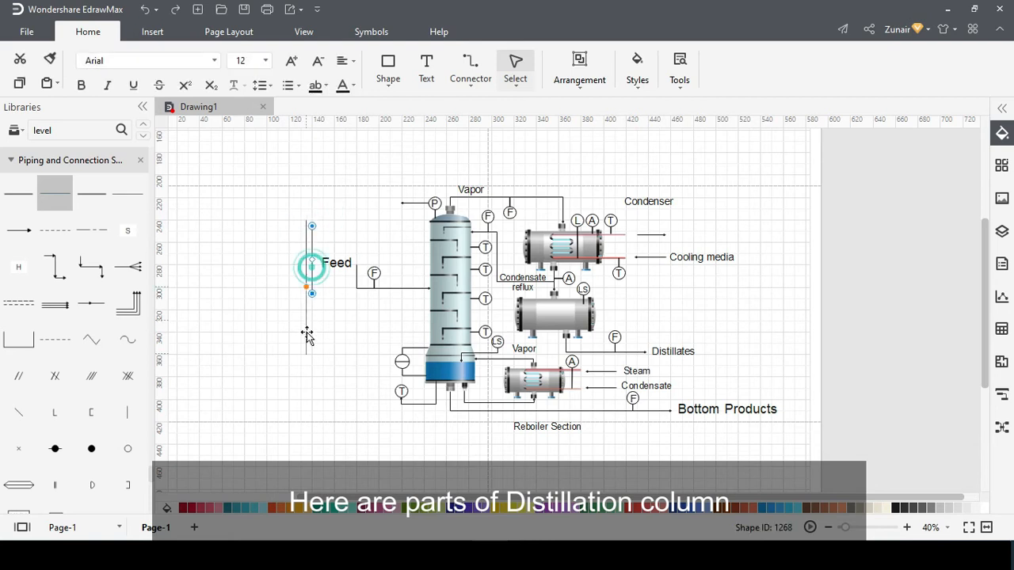
ctrl+scroll(306, 337, up, 6)
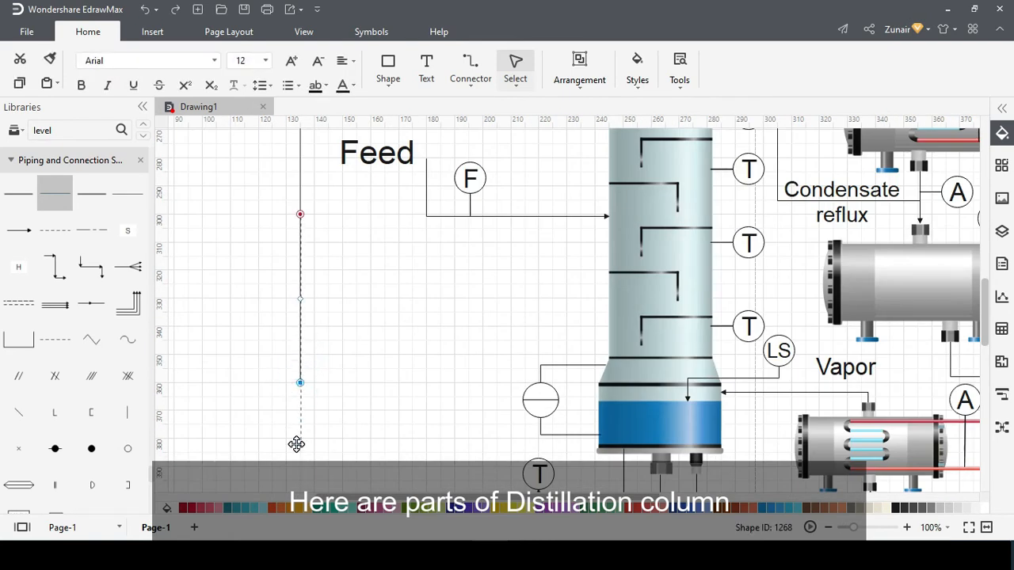
click(321, 438)
Extend the vertical line beside the Feed label downwards and cross it with short horizontal ticks that divide the column sections.
drag(305, 224, 305, 224)
drag(54, 193, 314, 460)
scroll(169, 300, up, 3)
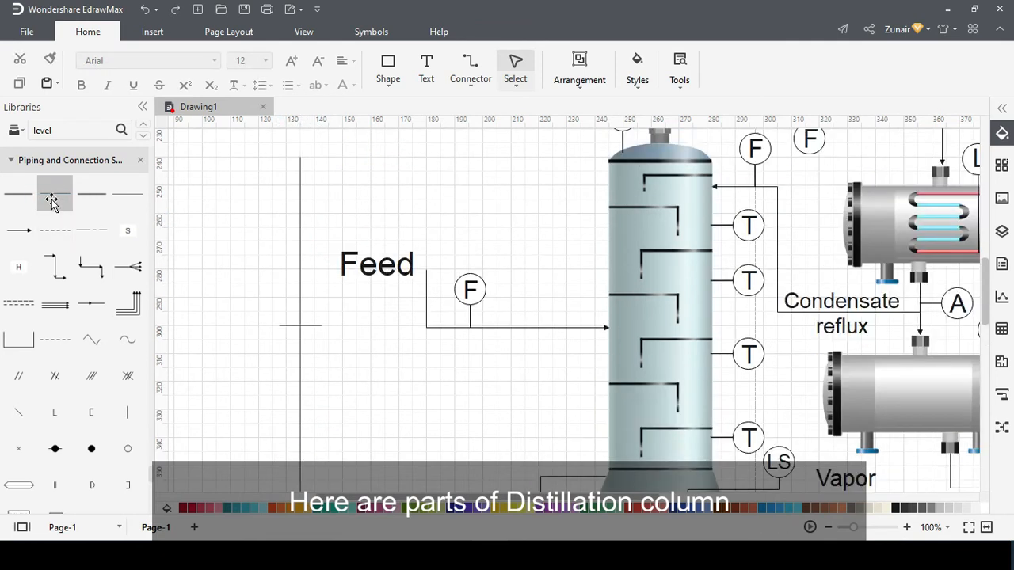
drag(303, 165, 310, 165)
click(386, 195)
Copy the Feed label beside the upper part of the vertical section line and change it to "Rectifying Section".
click(380, 265)
key(ctrl+c)
key(ctrl+v)
drag(393, 278, 244, 240)
double_click(244, 240)
text(Rectifying Section)
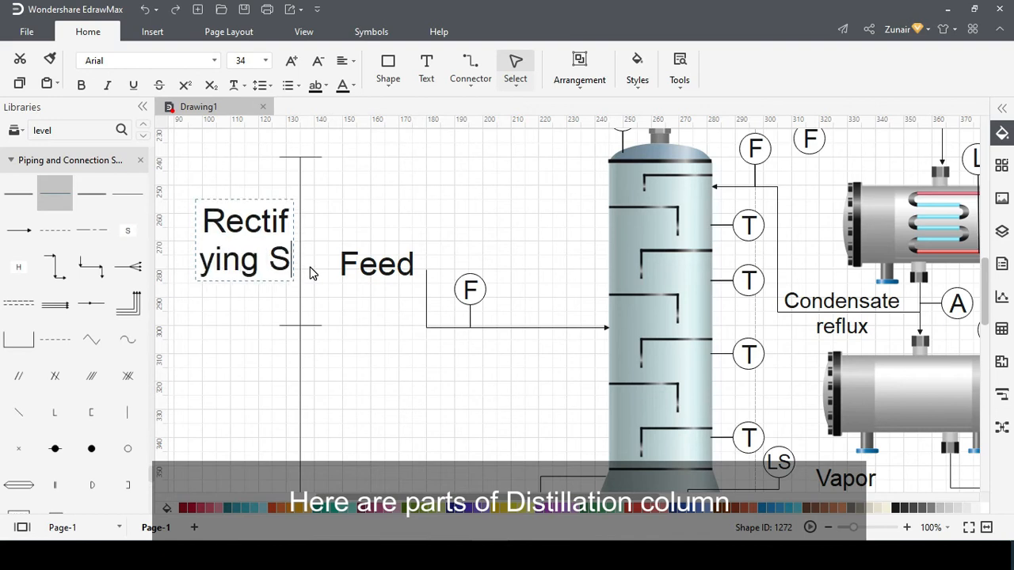
click(372, 352)
Rotate the "Rectifying Section" label to read vertically and align it along the upper part of the section line.
scroll(337, 339, down, 6)
click(455, 299)
drag(441, 296, 412, 299)
drag(446, 252, 418, 300)
drag(480, 297, 450, 297)
drag(435, 291, 470, 387)
Copy the rotated section label beside the lower part of the section line and change it to "Stripping Section".
click(508, 305)
click(472, 306)
key(ctrl+c)
key(ctrl+v)
double_click(474, 385)
key(Up)
key(Right)
key(BackSpace)
key(BackSpace)
key(BackSpace)
key(BackSpace)
key(BackSpace)
key(BackSpace)
key(BackSpace)
key(BackSpace)
key(BackSpace)
key(BackSpace)
text(Stripping)
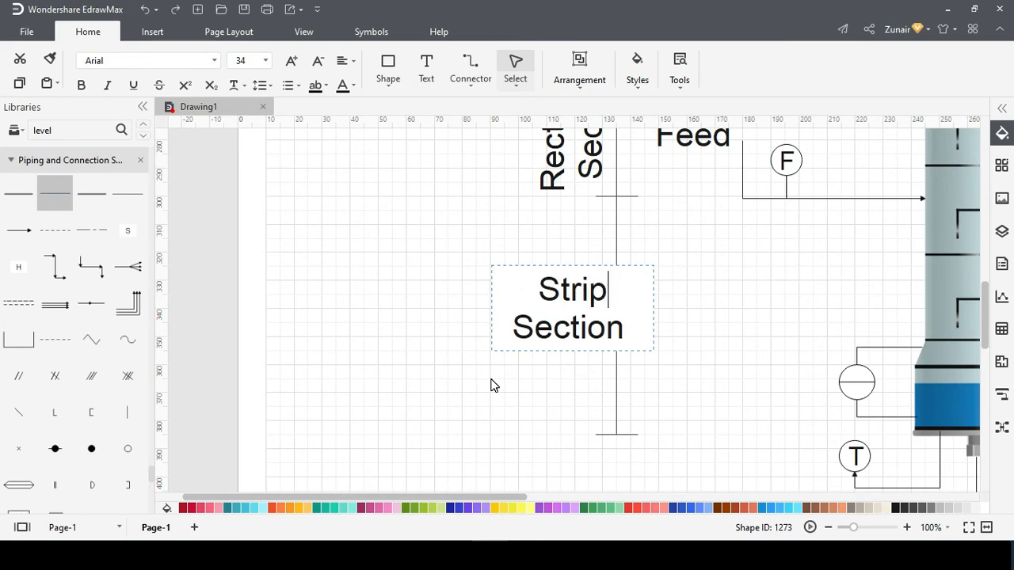
click(490, 385)
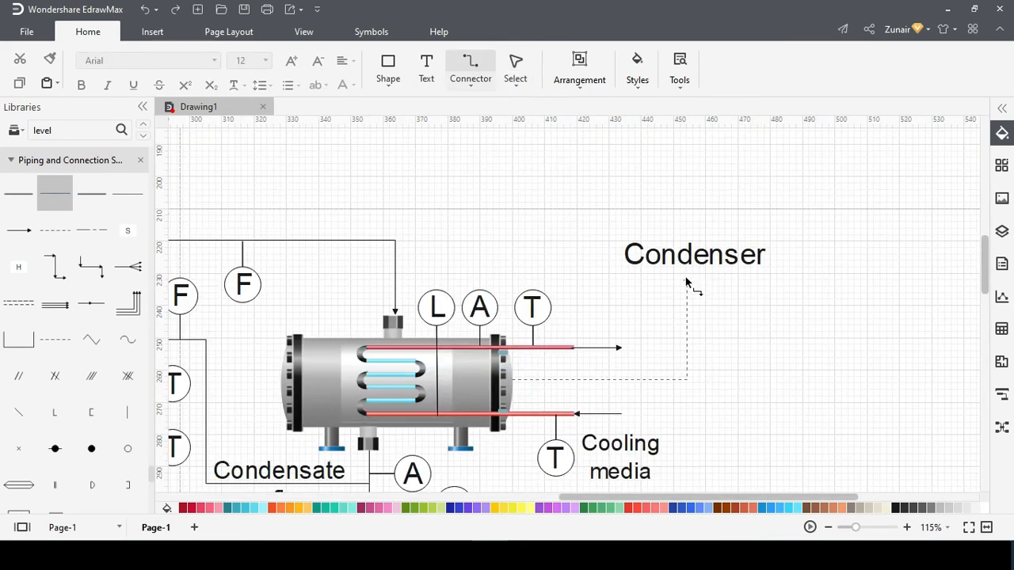
Link the upper heat exchanger to the "Condenser" label with an angled arrow and underline the label.
drag(686, 282, 686, 282)
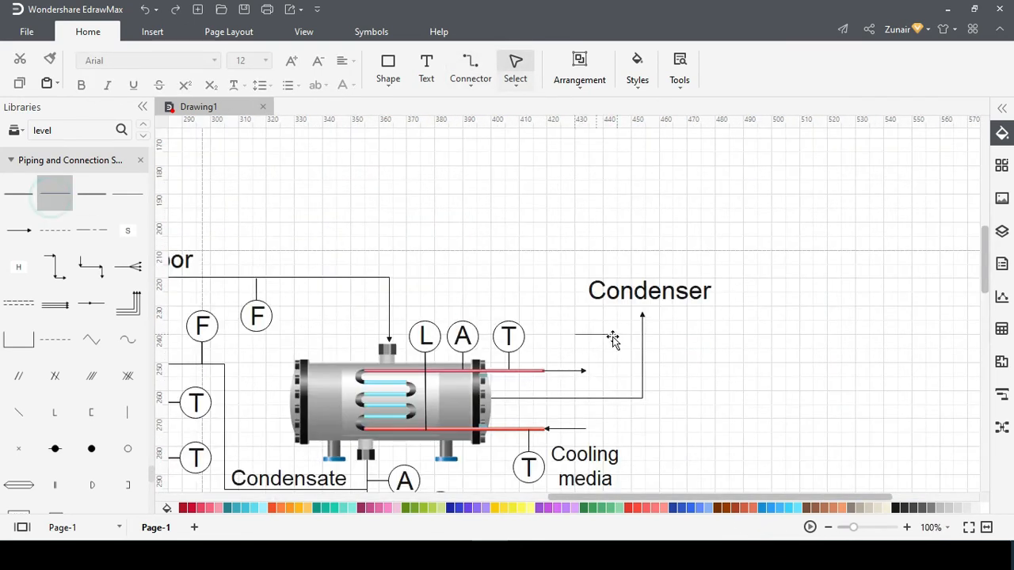
click(616, 309)
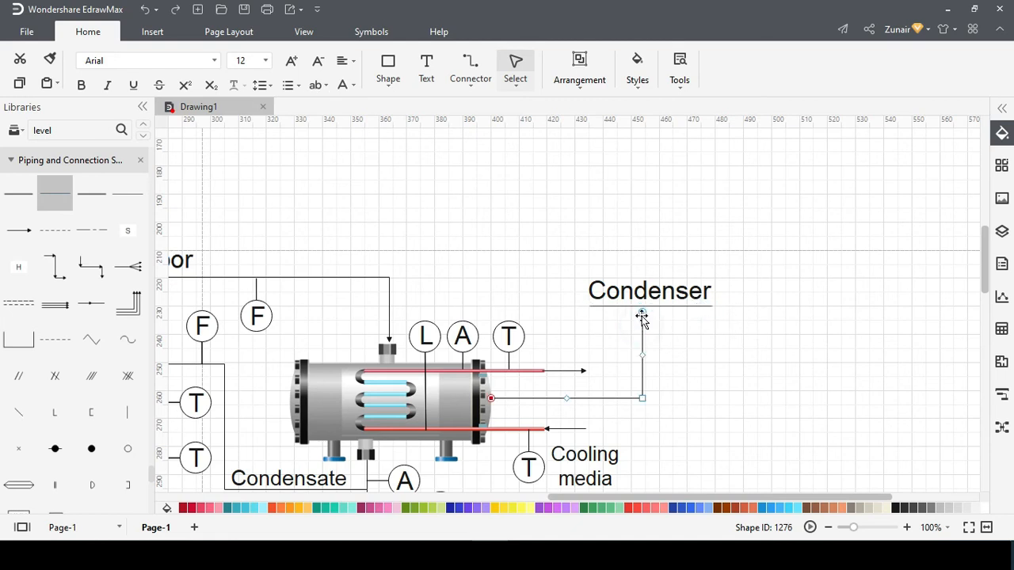
click(673, 335)
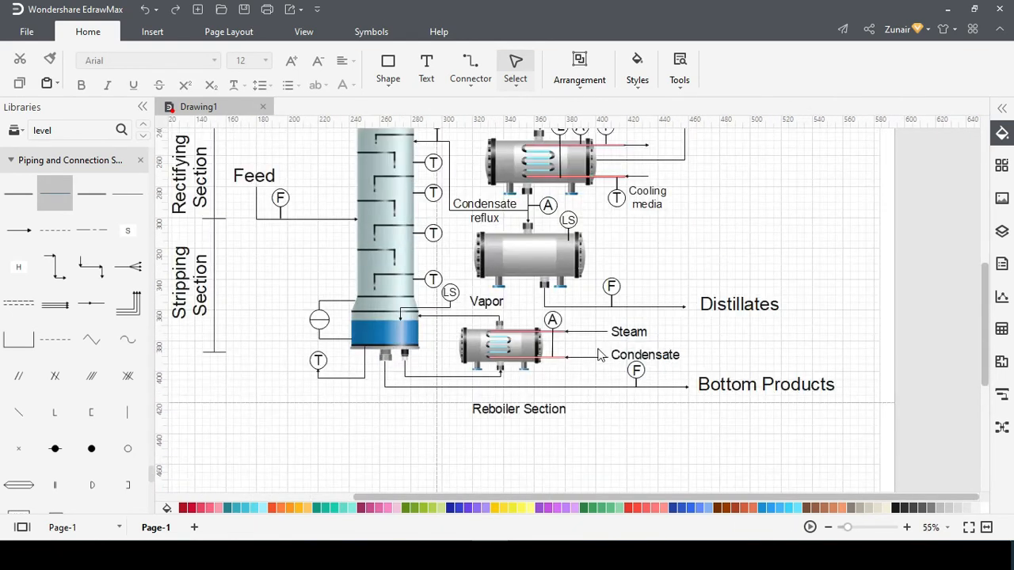
Move the "Reboiler Section" label slightly lower and underline it with a thin straight line.
drag(544, 409, 564, 417)
click(331, 247)
click(524, 449)
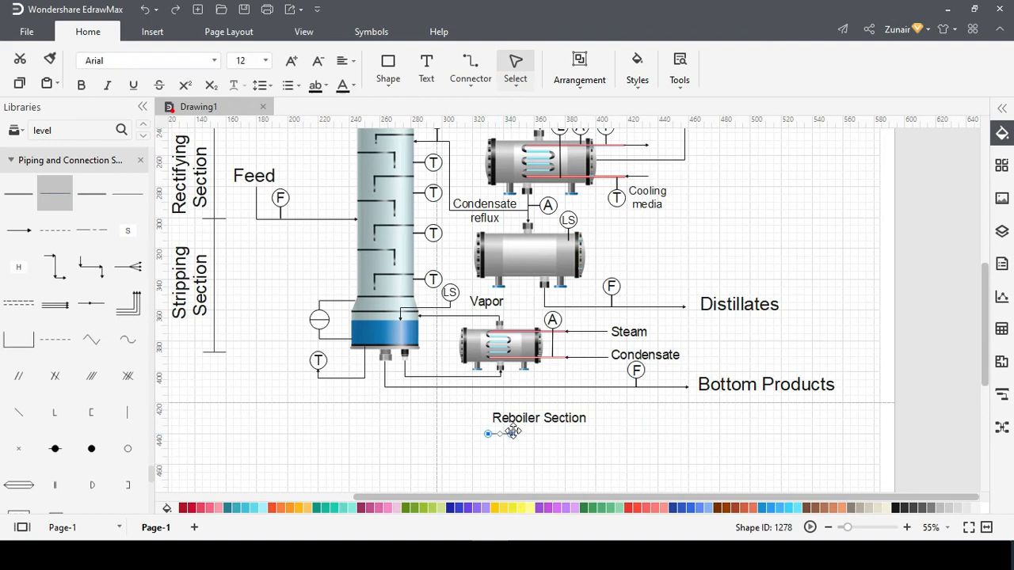
scroll(523, 450, up, 5)
click(703, 427)
drag(662, 421, 669, 422)
click(651, 422)
click(751, 440)
Draw an angled arrow from the reboiler down below the bottom products line and move the underlined "Reboiler Section" label beneath its tip.
click(470, 69)
drag(575, 247, 385, 344)
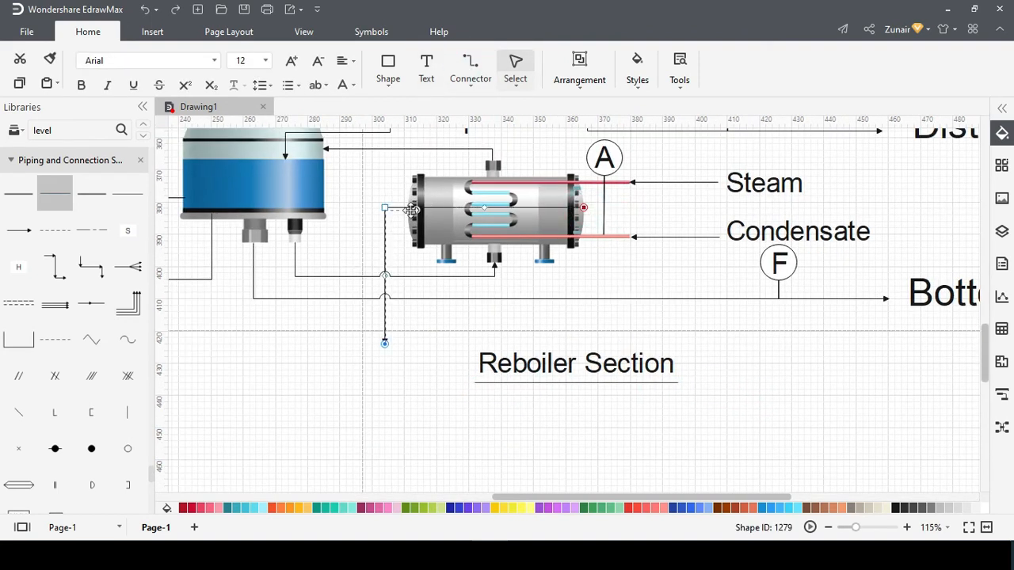
click(548, 352)
drag(729, 425, 446, 340)
drag(577, 364, 404, 365)
click(564, 413)
Draw a large rectangle around the whole diagram and place it behind the diagram as a frame.
scroll(568, 394, down, 6)
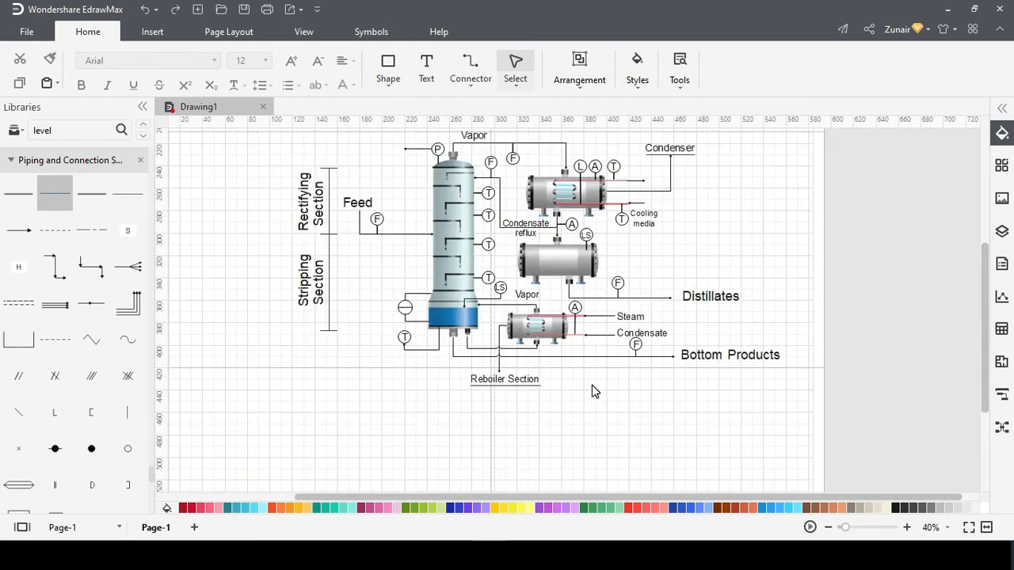
scroll(532, 203, down, 3)
key(ctrl+a)
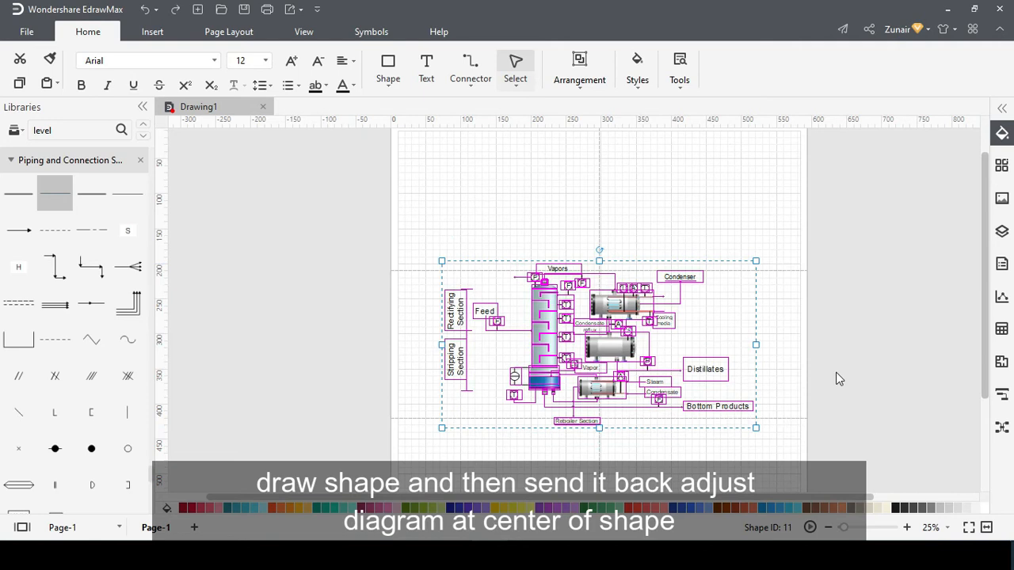
click(747, 364)
click(388, 79)
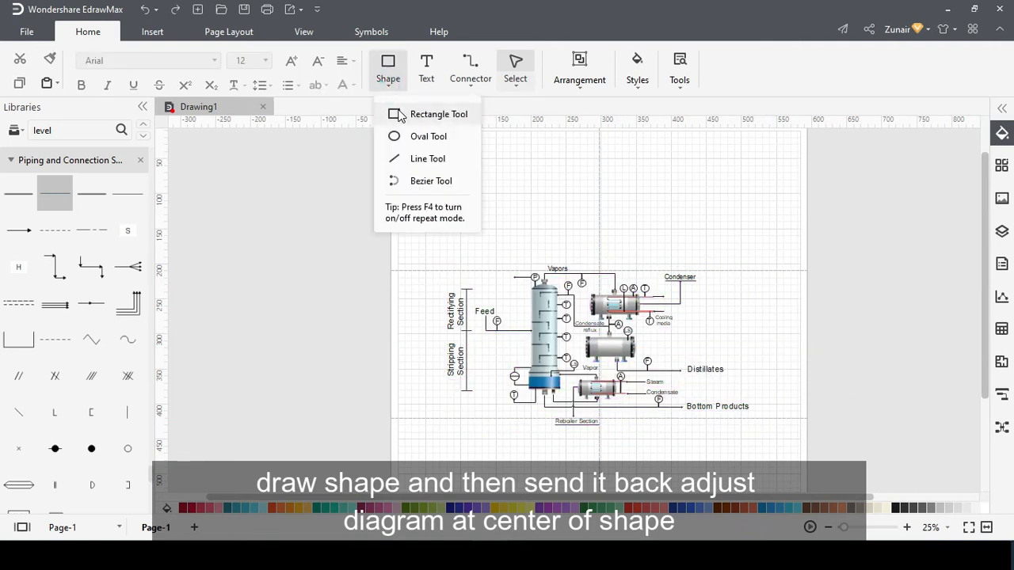
click(428, 109)
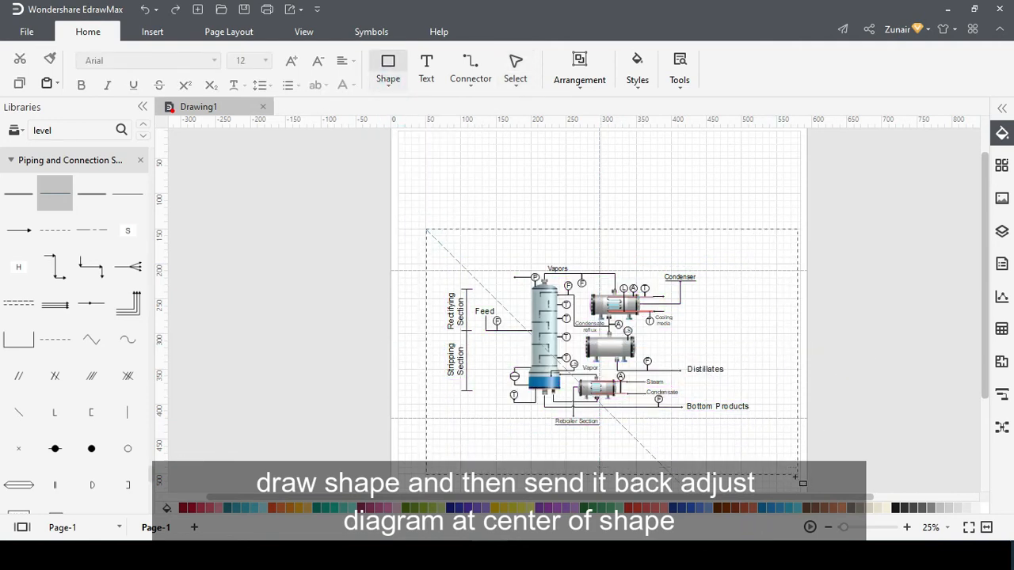
drag(800, 479, 798, 480)
Add a rectangular box in the frame's lower-left corner and a long, low box in its lower-right corner.
drag(408, 378, 408, 363)
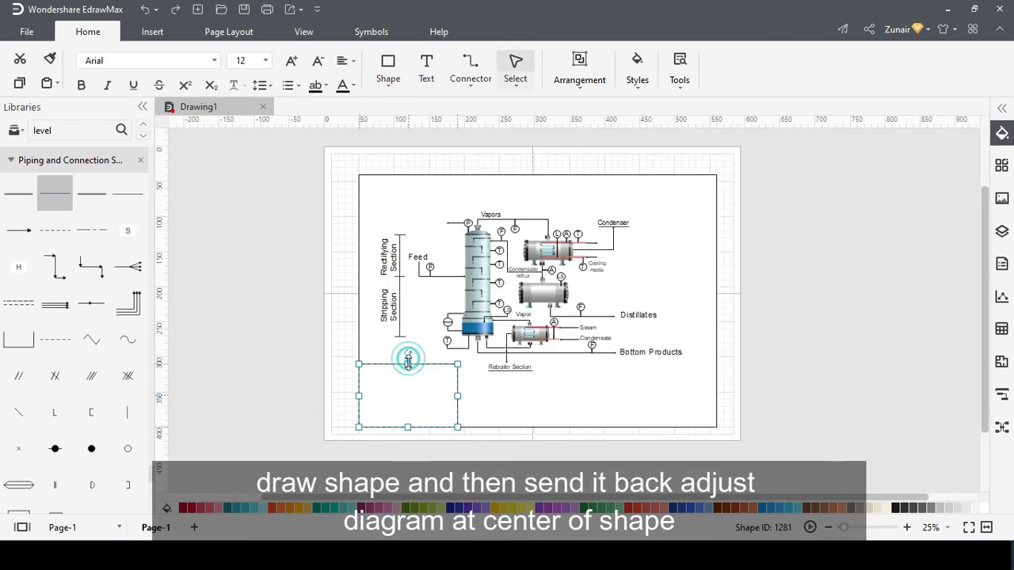
click(536, 452)
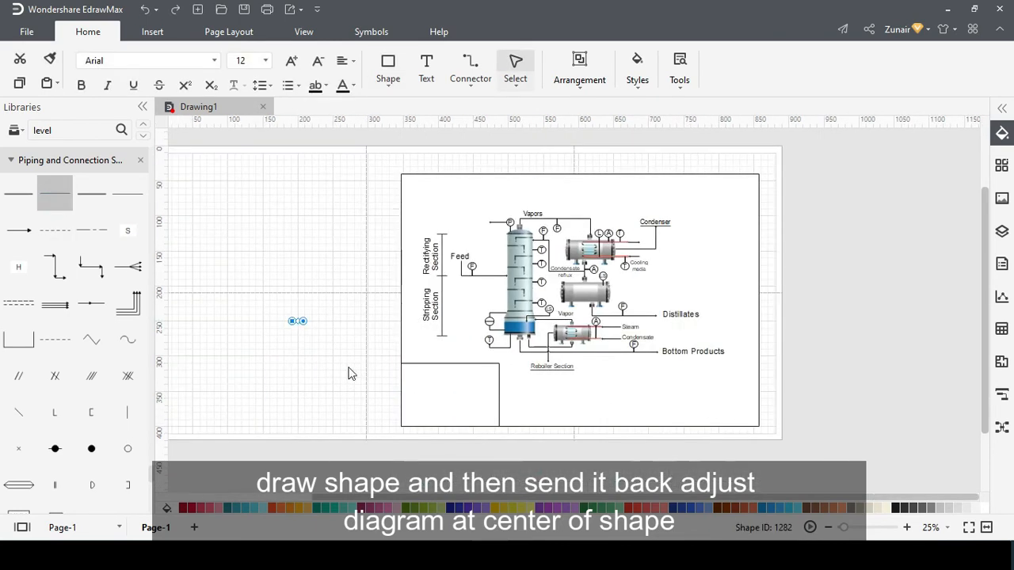
click(388, 63)
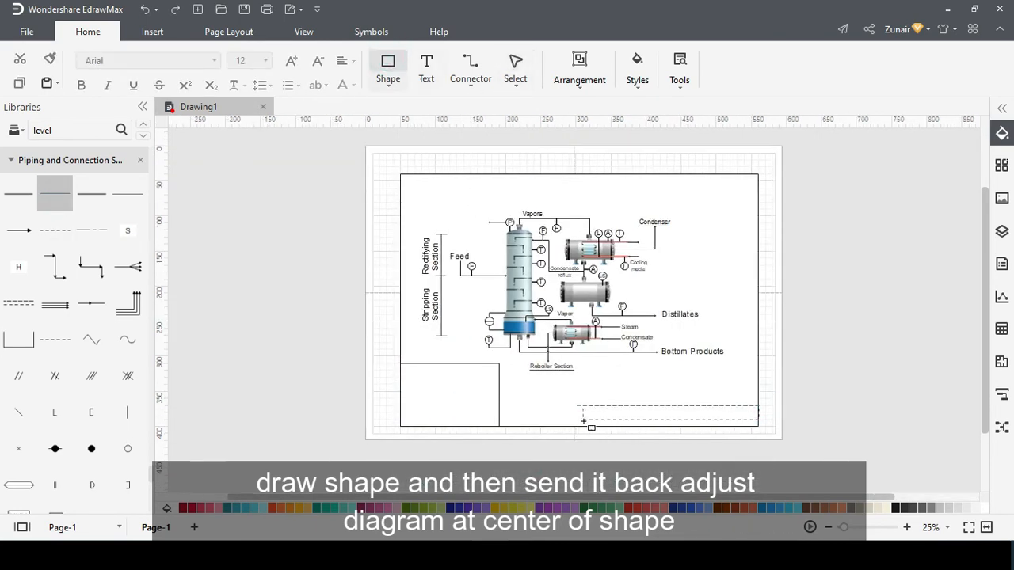
drag(577, 425, 576, 426)
click(831, 439)
scroll(688, 437, up, 3)
click(703, 367)
drag(442, 390, 432, 389)
click(679, 385)
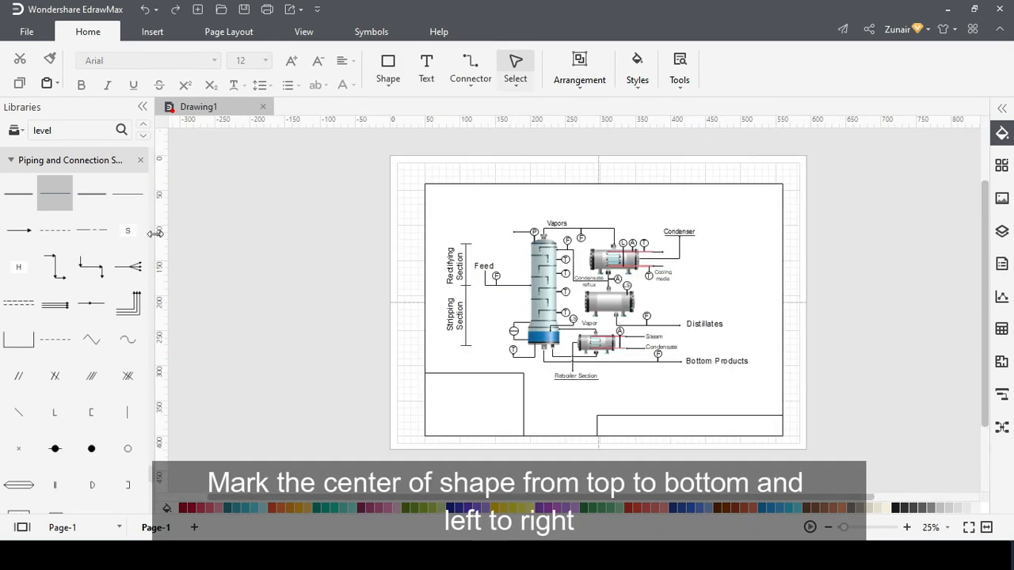
Place a short vertical tick at the centre of the frame's top edge and adjust its length.
drag(614, 192, 616, 193)
scroll(616, 192, up, 6)
click(607, 154)
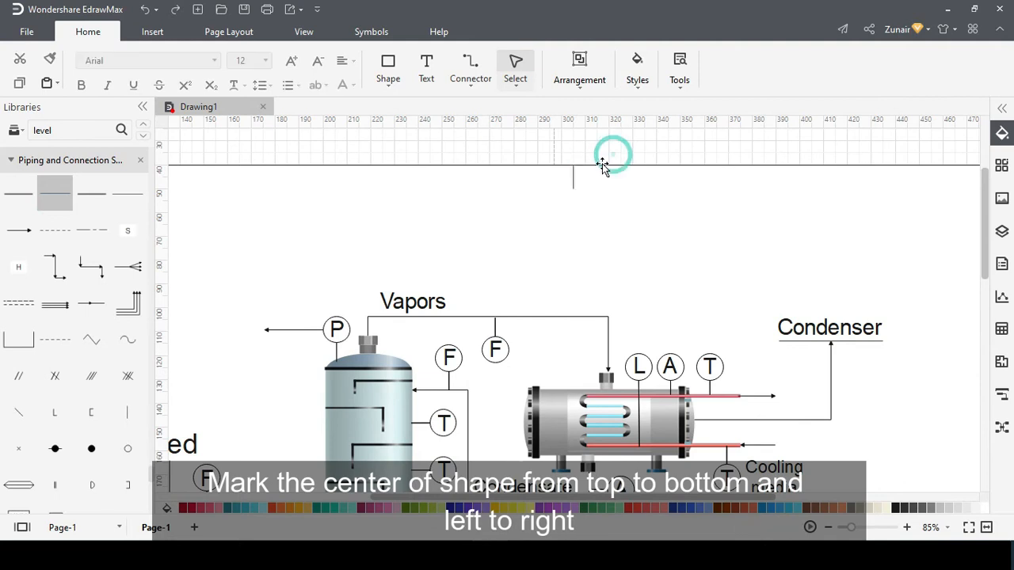
scroll(607, 154, down, 7)
scroll(570, 166, up, 3)
scroll(570, 166, up, 3)
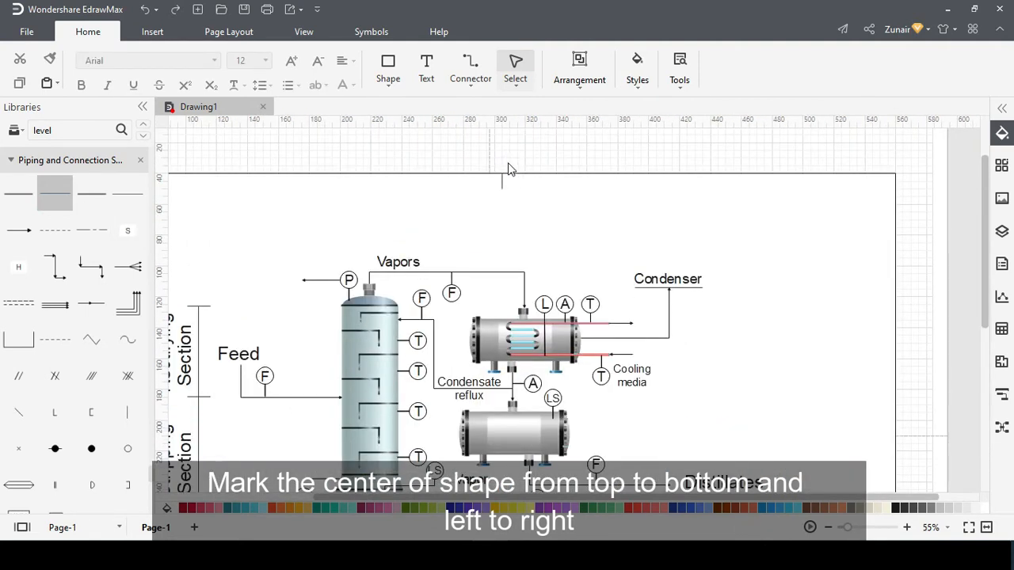
click(501, 188)
click(502, 190)
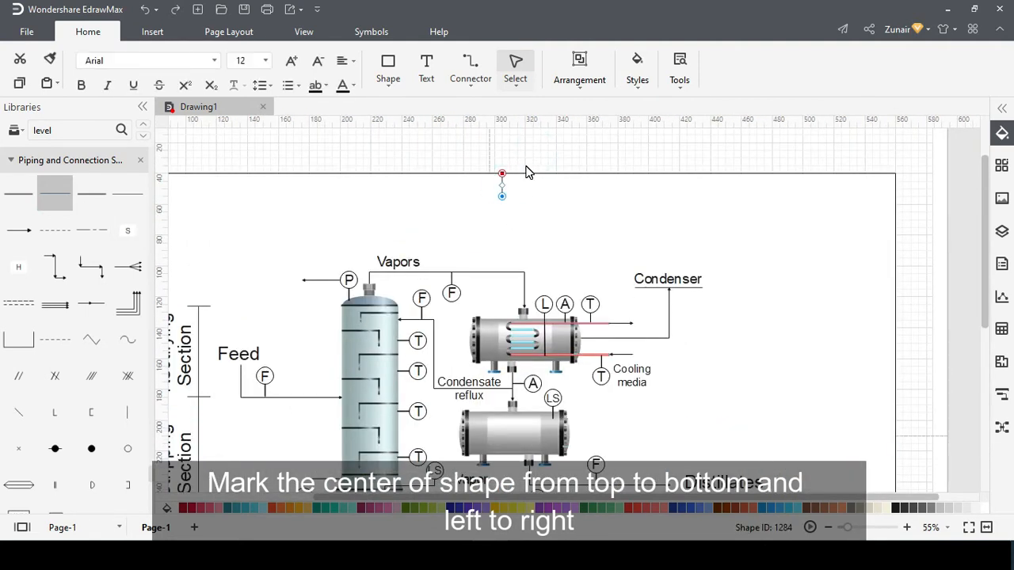
click(512, 173)
Add short horizontal centre ticks to the frame's left and right edges.
scroll(576, 176, down, 3)
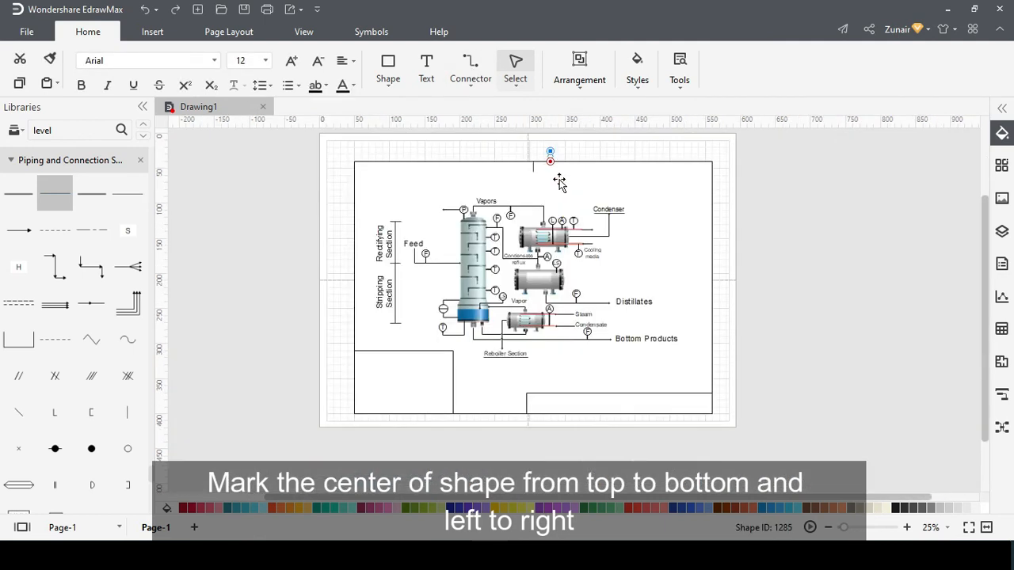
scroll(554, 171, up, 2)
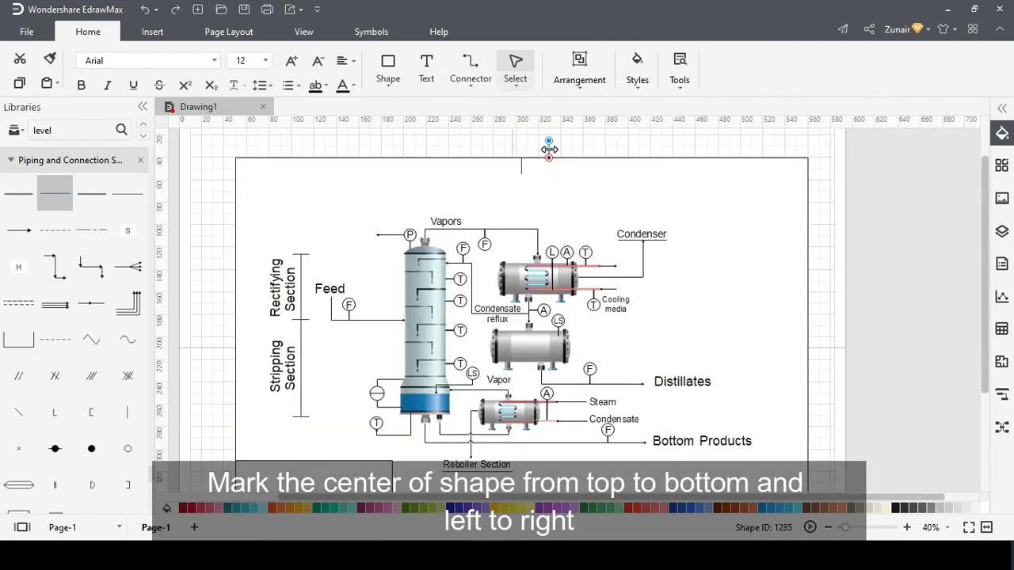
click(252, 360)
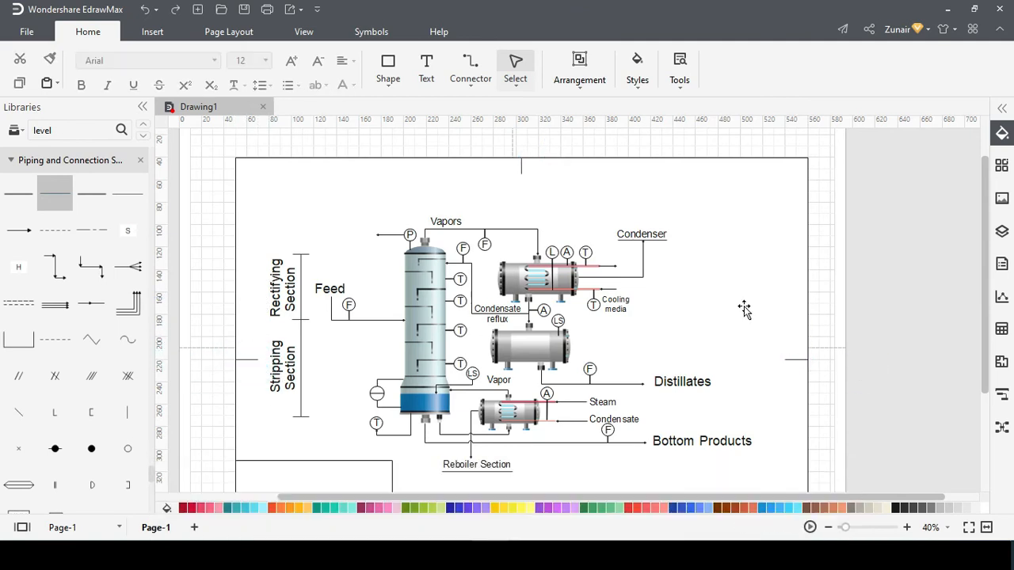
Copy the short vertical tick from the frame's top edge to the centre of its bottom edge.
scroll(738, 319, down, 2)
click(600, 217)
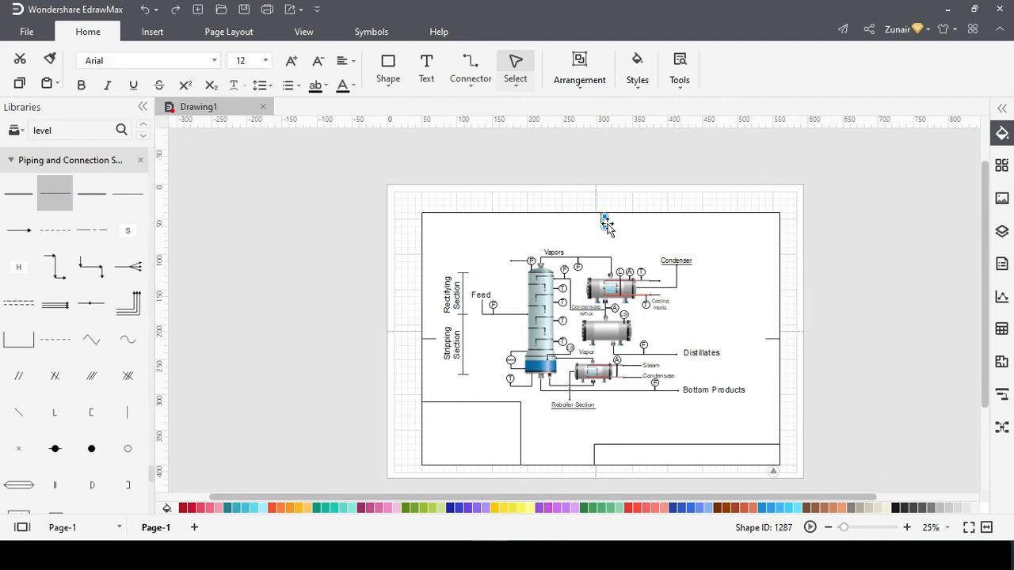
click(608, 225)
scroll(606, 226, up, 4)
click(604, 226)
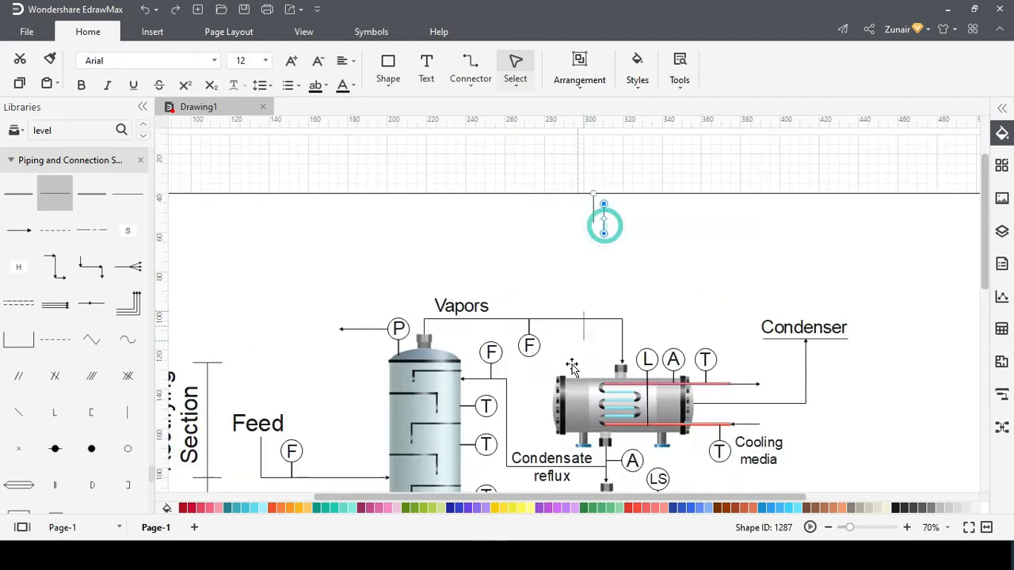
scroll(861, 444, down, 5)
ctrl+scroll(820, 184, down, 3)
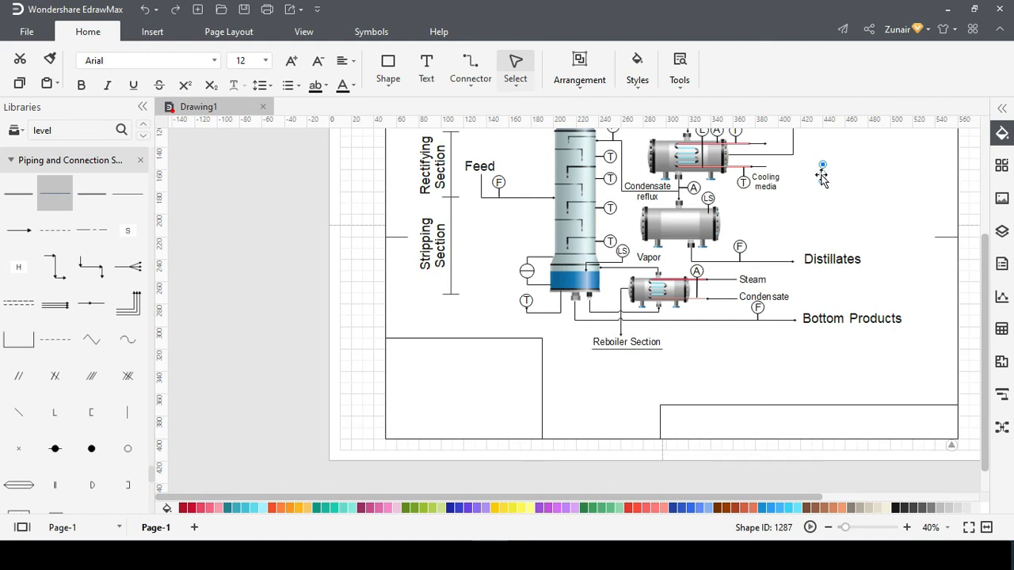
Narrow the frame's lower-right box from its left side so that it clears the bottom centre tick.
click(686, 406)
mouse_move(661, 422)
mouse_down()
mouse_move(705, 423)
mouse_move(672, 422)
mouse_up()
click(693, 422)
click(682, 412)
scroll(717, 406, down, 2)
click(692, 403)
click(675, 399)
ctrl+scroll(485, 375, up, 3)
Resize the frame's lower-left box and add a horizontal line across it to form a header row.
click(485, 377)
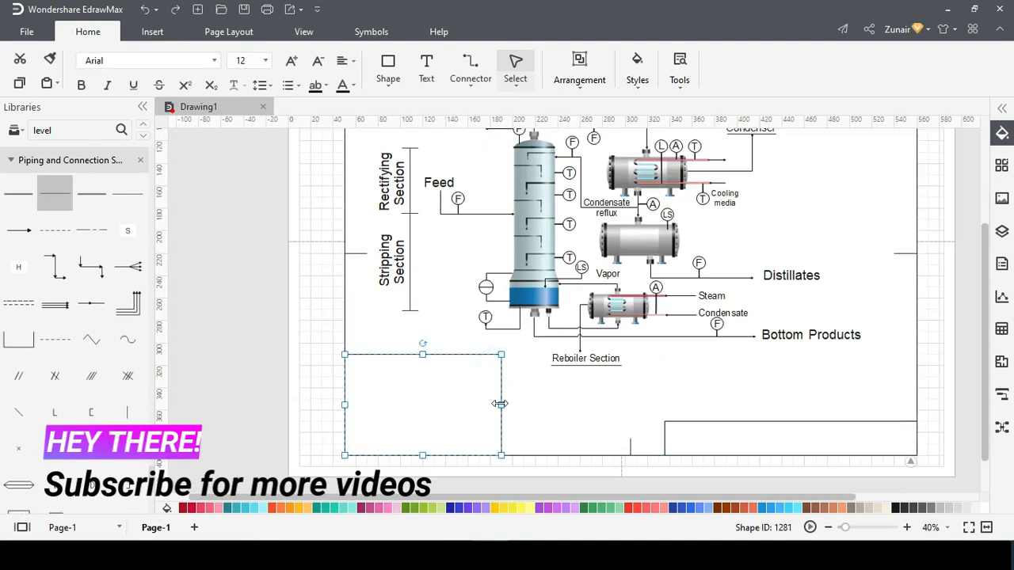
drag(429, 355, 429, 359)
click(305, 357)
drag(22, 194, 138, 292)
Draw a second rectangle over the frame and extend it slightly past the frame's left and top edges.
click(388, 78)
click(405, 110)
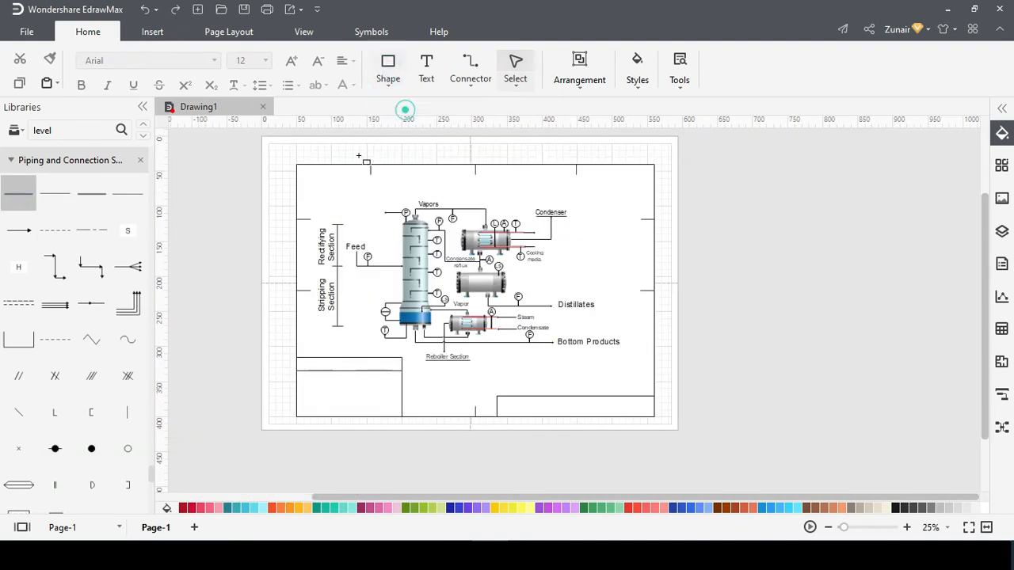
drag(291, 160, 316, 205)
drag(648, 422, 653, 418)
drag(297, 290, 290, 290)
drag(473, 164, 476, 157)
Send the second rectangle behind the diagram and extend it slightly past the frame's bottom and right edges.
click(560, 86)
click(570, 119)
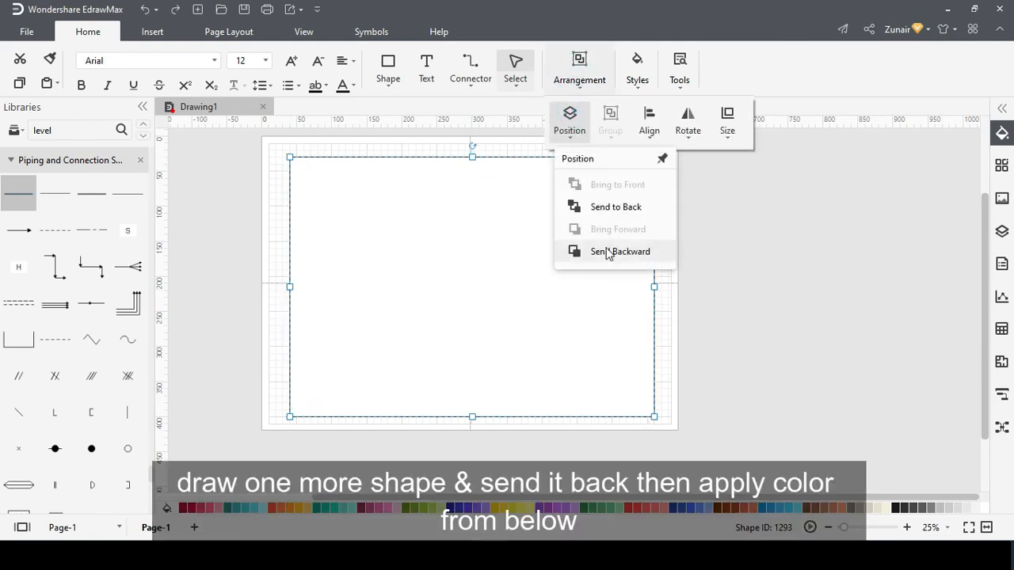
click(607, 251)
click(798, 277)
drag(473, 418, 474, 424)
drag(654, 291, 663, 289)
click(733, 327)
Fill the outer rectangle with yellow to give the frame a coloured border.
click(657, 160)
click(909, 507)
click(763, 454)
click(660, 334)
click(497, 508)
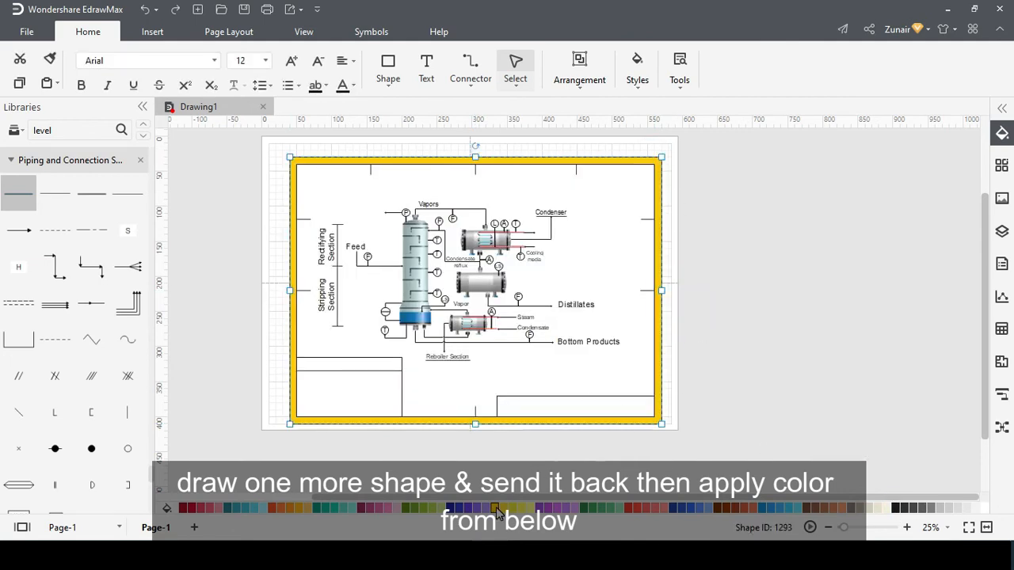
click(638, 367)
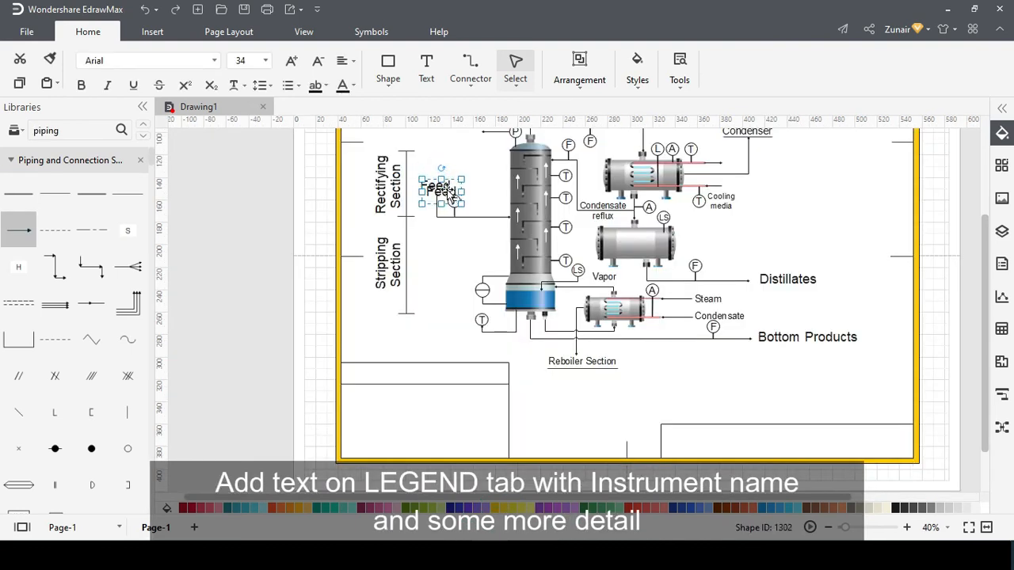
Copy the Feed label into the lower-left box's header row, change it to "LEGENDS" and set its size to 38.
drag(452, 198, 417, 379)
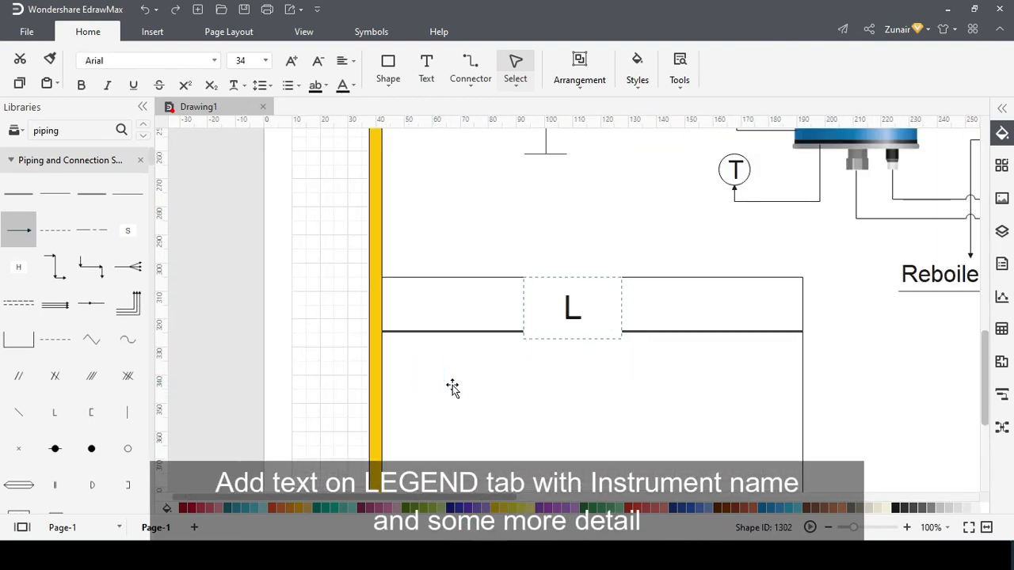
text(EGENSDS)
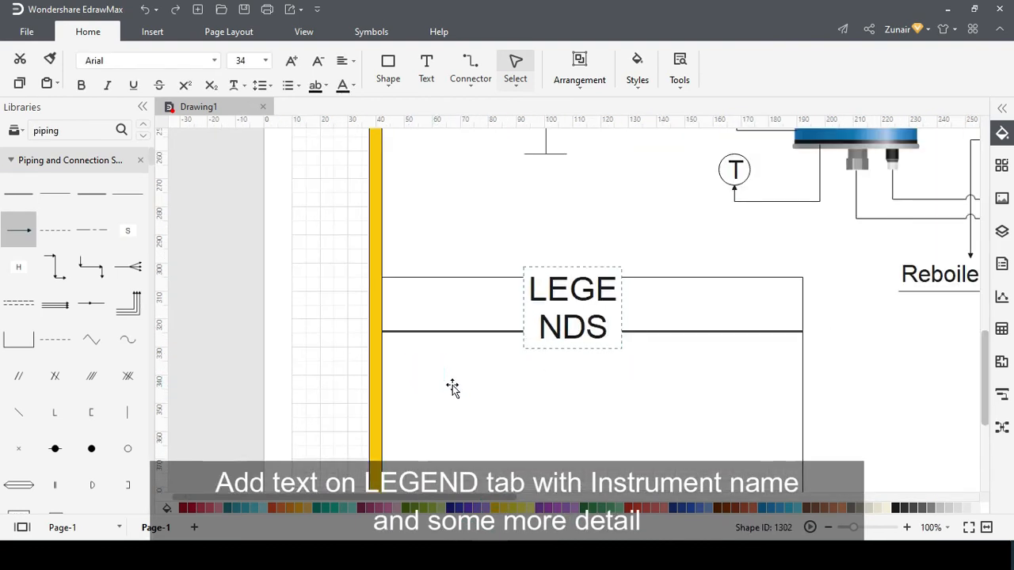
click(453, 388)
click(428, 375)
drag(438, 374, 465, 374)
click(449, 378)
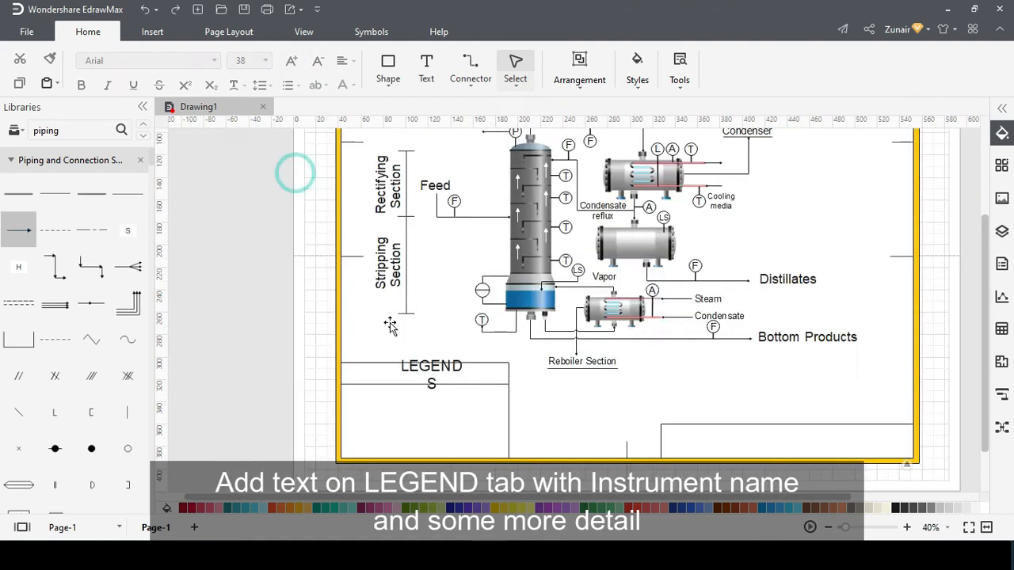
Fit the "LEGENDS" heading on a single line and centre it in the header row.
click(464, 374)
drag(435, 357, 435, 374)
mouse_move(443, 385)
mouse_down()
mouse_move(444, 375)
mouse_move(453, 377)
mouse_up()
click(315, 350)
click(422, 372)
click(283, 334)
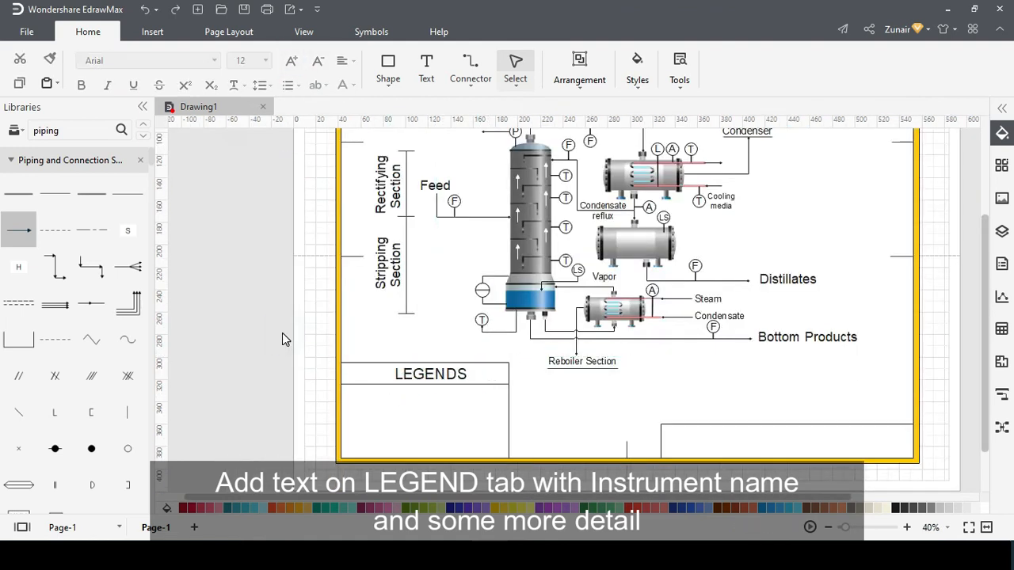
Copy the feed line's F instrument letter into the legend box just below the heading and enlarge its text.
click(455, 201)
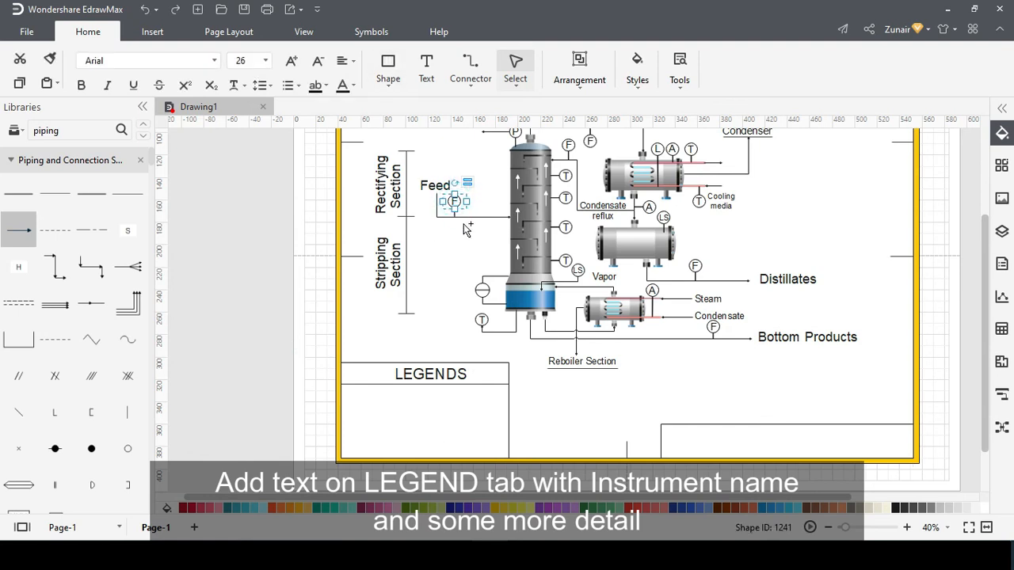
scroll(380, 412, up, 5)
drag(418, 392, 376, 416)
double_click(329, 382)
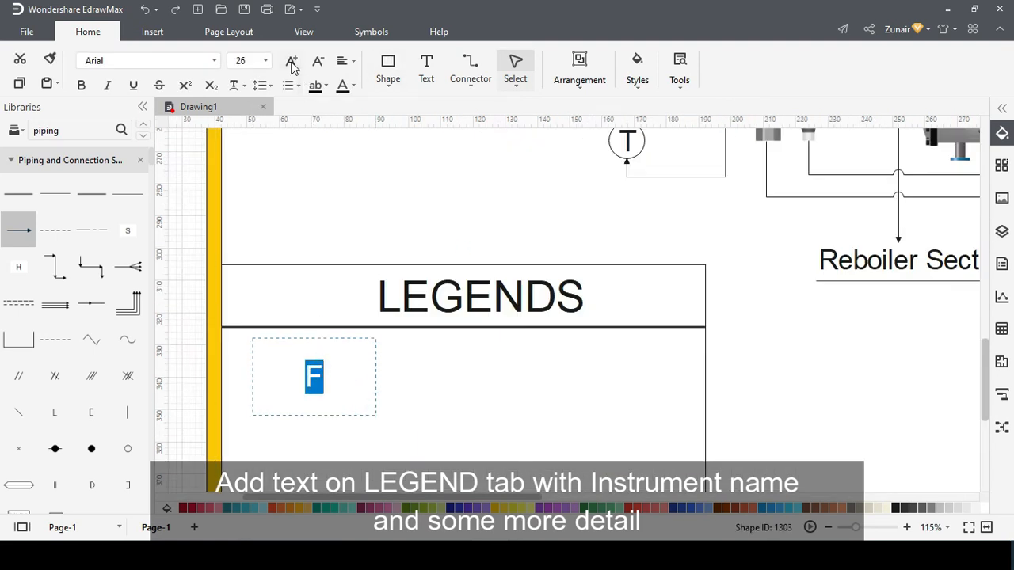
click(292, 63)
click(199, 218)
Duplicate the legend's F entry, place the copy directly below it and change its letter to "L".
scroll(199, 218, down, 5)
click(255, 304)
drag(254, 304, 239, 343)
key(ctrl+d)
double_click(240, 325)
text(L)
click(364, 319)
double_click(239, 343)
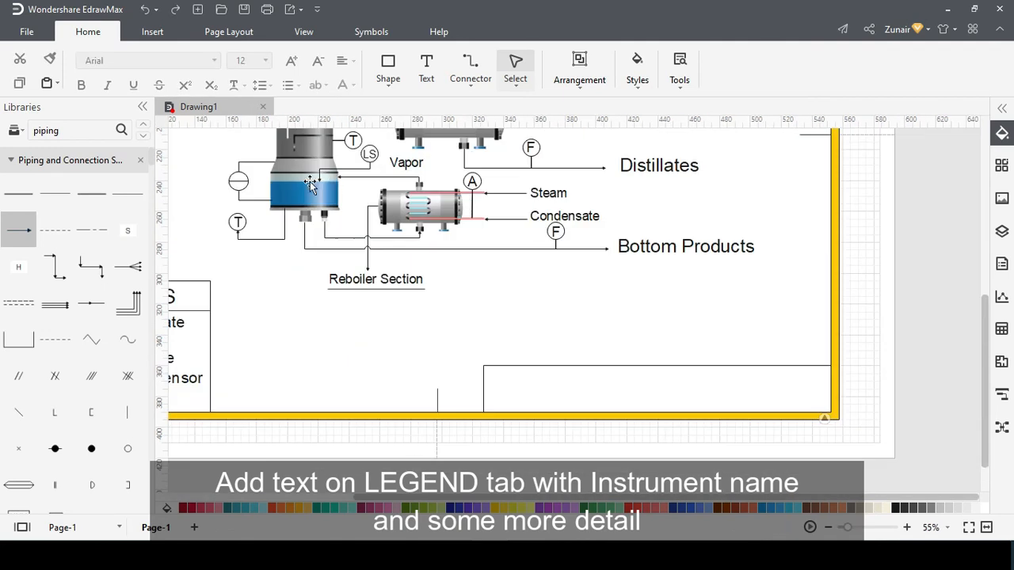
Copy a text label into the frame's lower-right box and change it to "Page Size: 297 x 210".
key(ctrl+d)
drag(634, 254, 549, 389)
double_click(549, 389)
text(P)
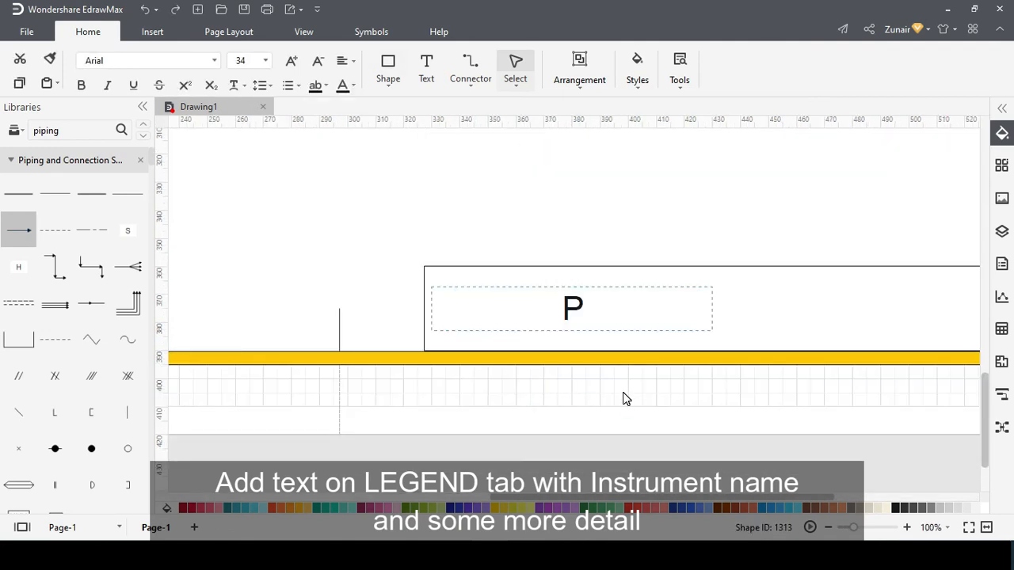
text(age Size: 29)
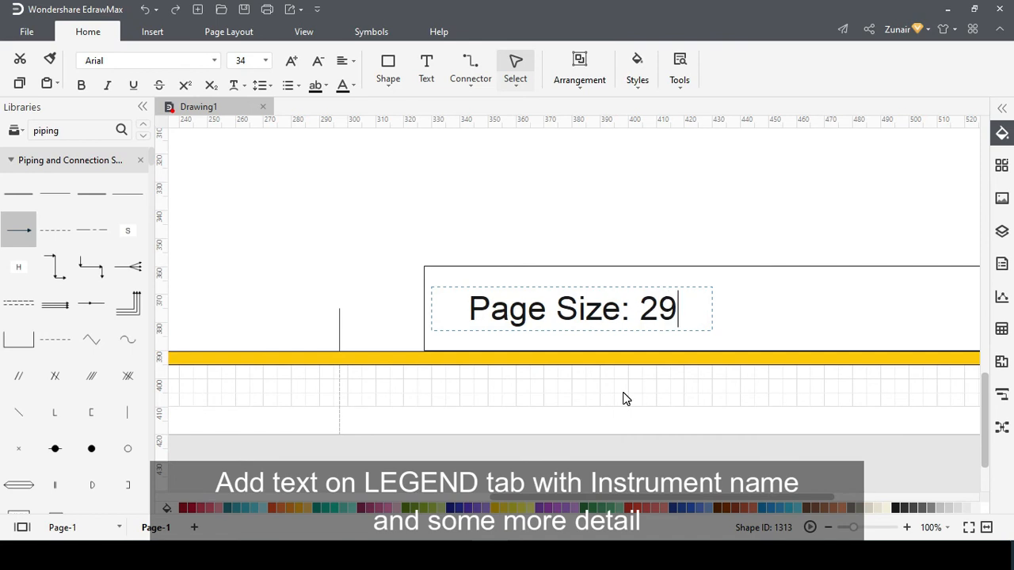
text(7 *)
key(BackSpace)
key(BackSpace)
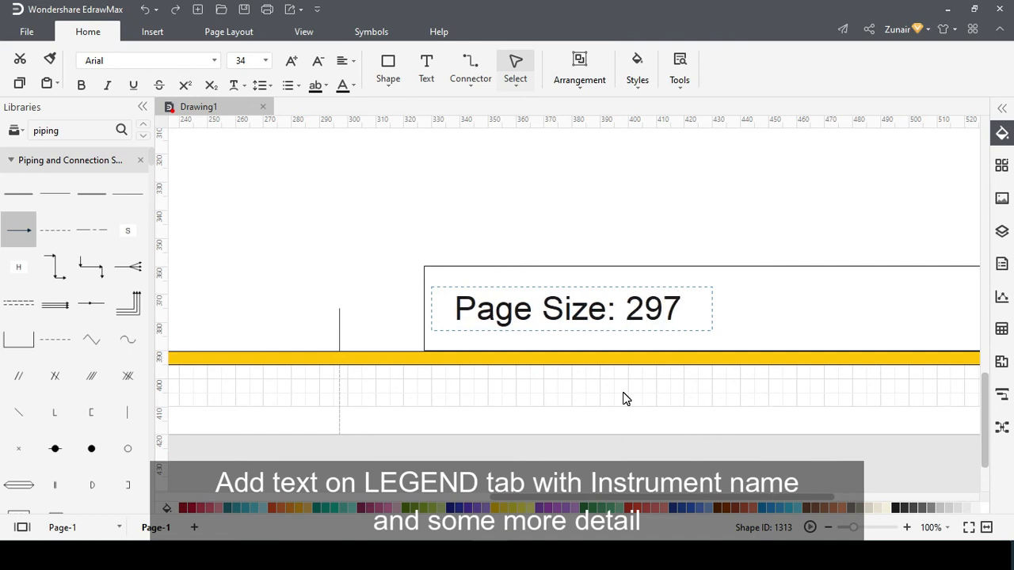
text(X)
key(BackSpace)
text(x @)
key(BackSpace)
key(BackSpace)
text(21-)
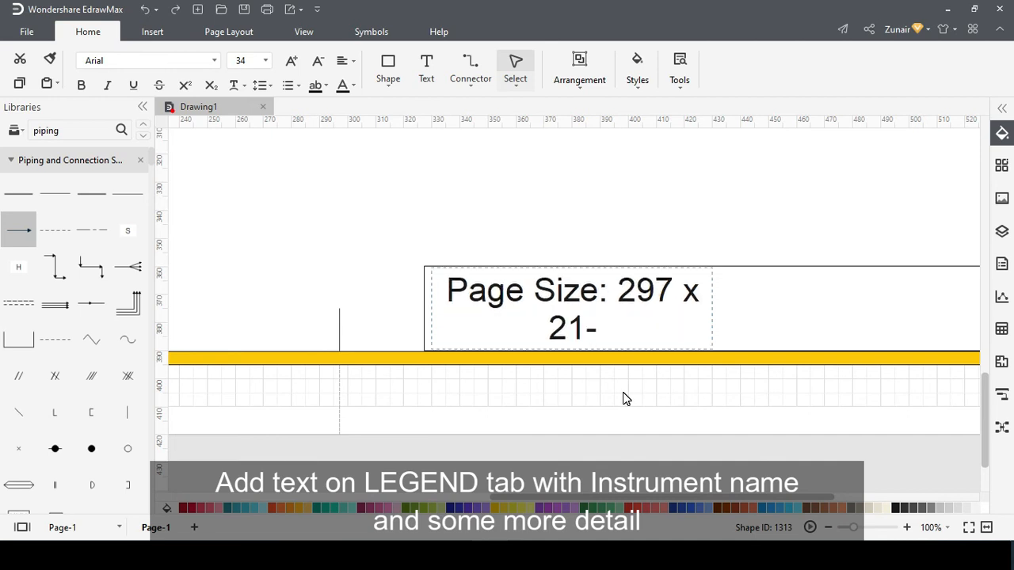
click(717, 323)
Resize and align the page size label so it fits on one line within the lower-right box.
click(636, 389)
drag(642, 389, 673, 389)
drag(582, 365, 582, 374)
click(636, 451)
Add a vertical divider line across the lower-right box, just after the page size label.
drag(55, 192, 681, 366)
drag(693, 365, 671, 412)
drag(845, 389, 668, 404)
double_click(643, 341)
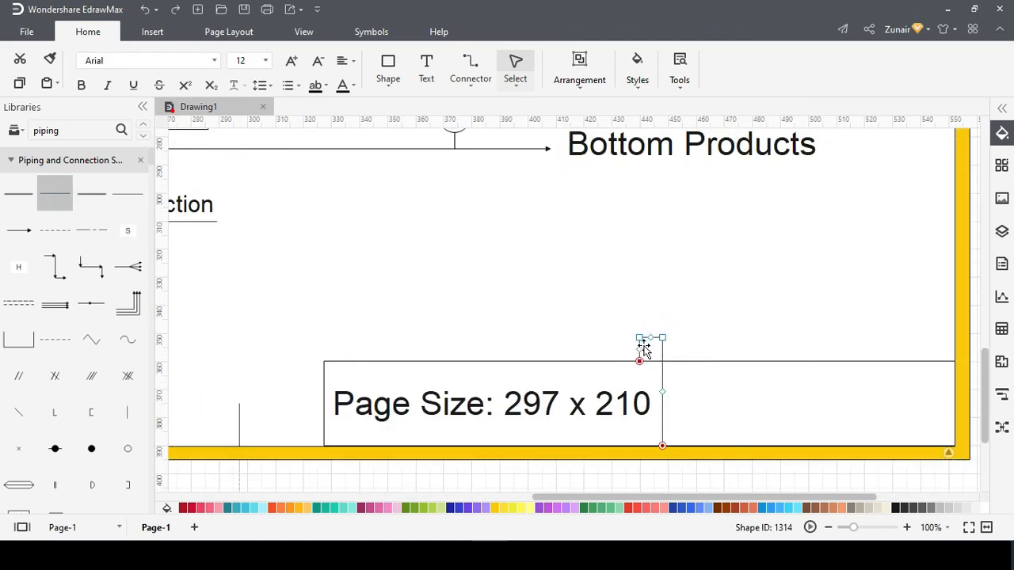
click(692, 372)
scroll(673, 391, down, 5)
click(764, 442)
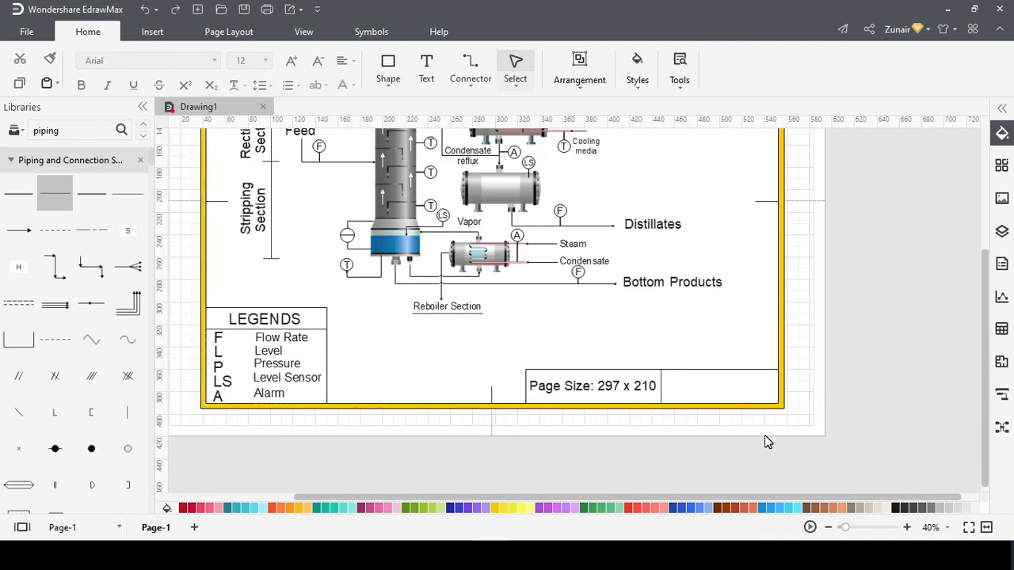
Copy the page size label into the adjoining empty cell, change it to "Rev 1.0" and narrow its text box to fit.
click(626, 387)
key(ctrl+c)
key(ctrl+v)
drag(627, 388, 749, 388)
double_click(748, 388)
text(Rev 1.0)
click(755, 385)
click(731, 387)
drag(646, 388, 673, 389)
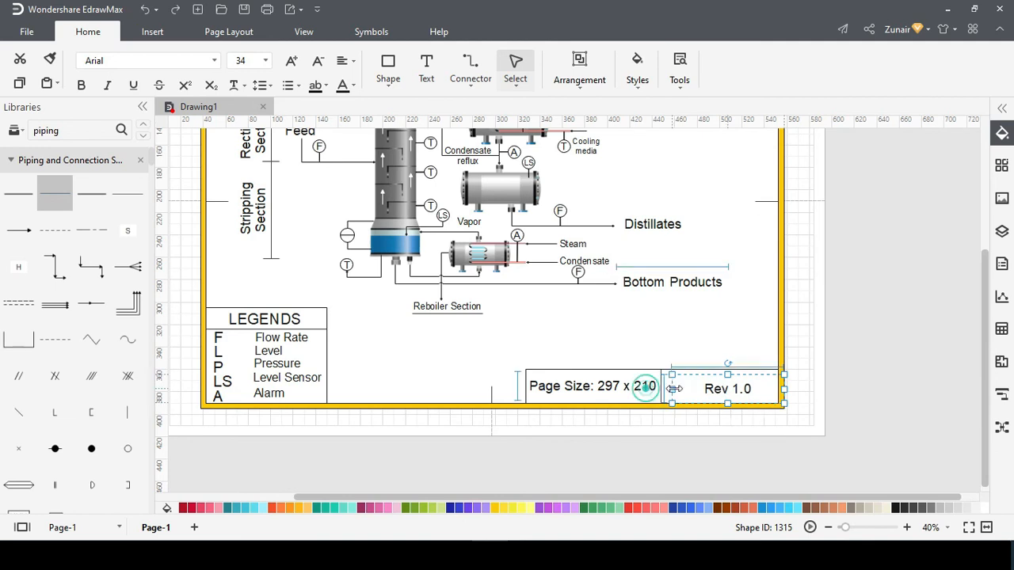
click(829, 393)
Copy the Vapors label into the empty space above the column near the frame's upper edge.
scroll(829, 393, down, 2)
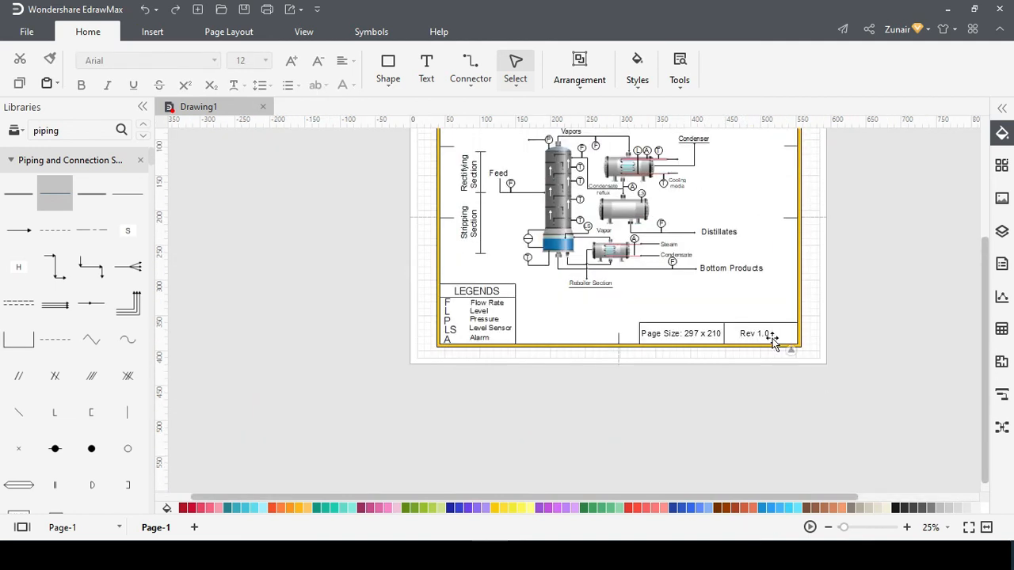
scroll(772, 340, up, 4)
scroll(572, 305, up, 4)
scroll(554, 253, down, 3)
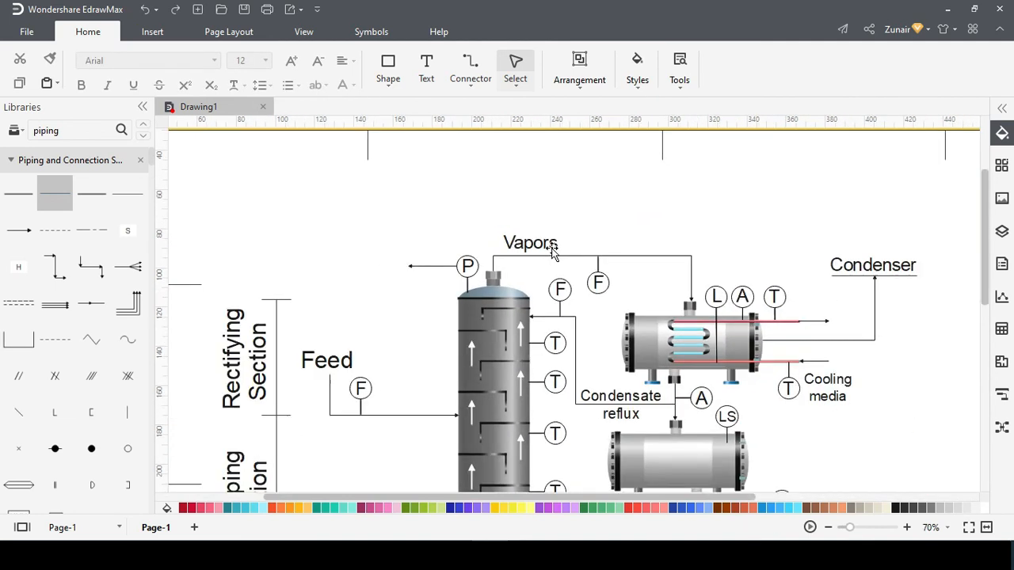
click(463, 249)
key(ctrl+c)
key(ctrl+v)
drag(478, 256, 489, 202)
Change the copied label to "How to draw Pressure Measurement of Distillation Column using EdrawMax" and set its size to 48.
double_click(490, 202)
text(H)
key(BackSpace)
text(Pressure Measurm)
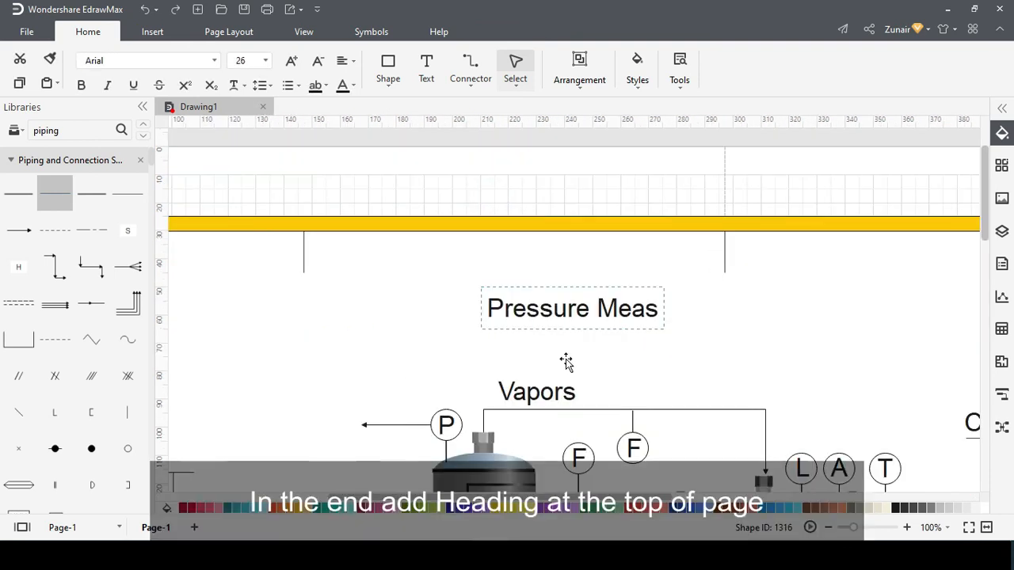
click(638, 407)
double_click(512, 207)
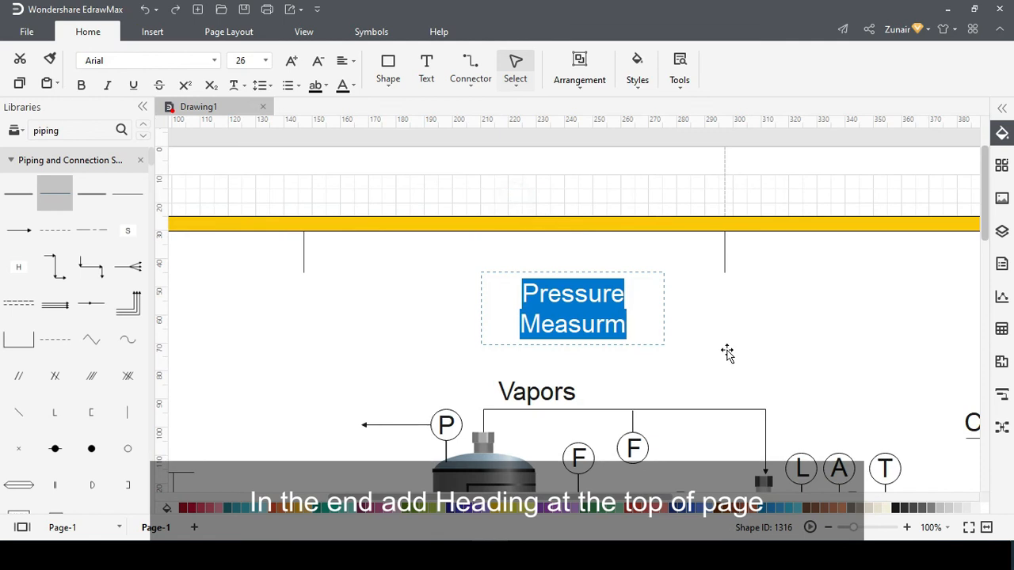
key(End)
text(ent of Distillation Colum)
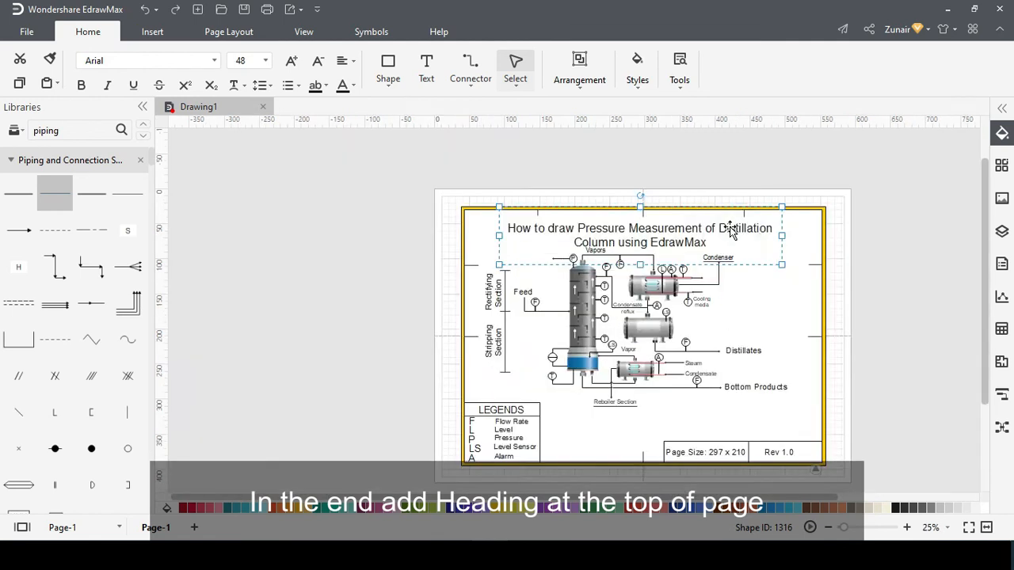
Centre the heading between the frame's sides and nudge it up towards the upper border.
scroll(721, 225, up, 3)
drag(816, 237, 797, 226)
drag(753, 229, 686, 229)
click(911, 232)
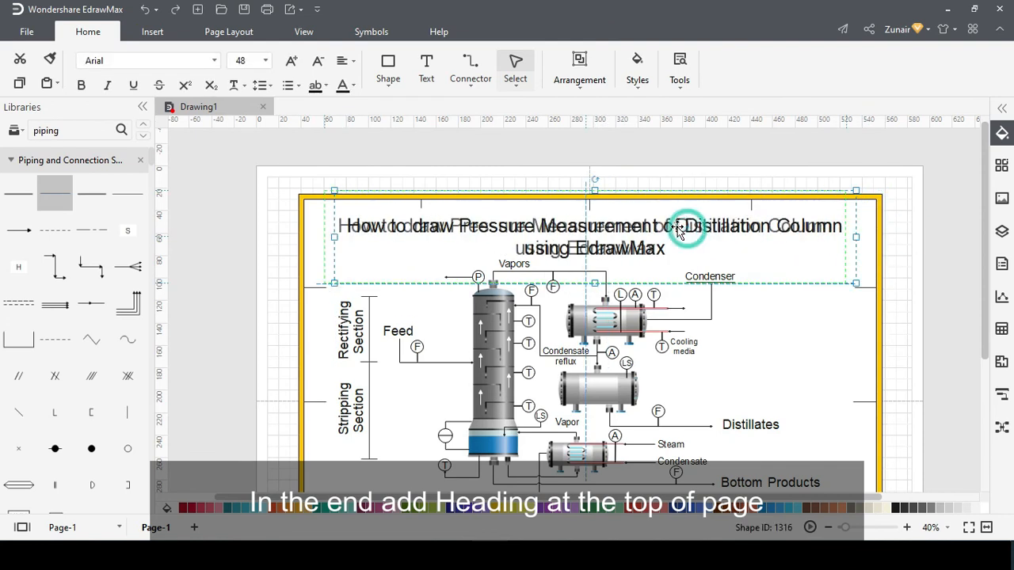
click(911, 239)
drag(539, 217, 543, 217)
key(Up)
key(Up)
key(Up)
key(Up)
key(Up)
click(665, 165)
Place a horizontal line across the full width beneath the heading and nudge it down clear of the text.
click(367, 251)
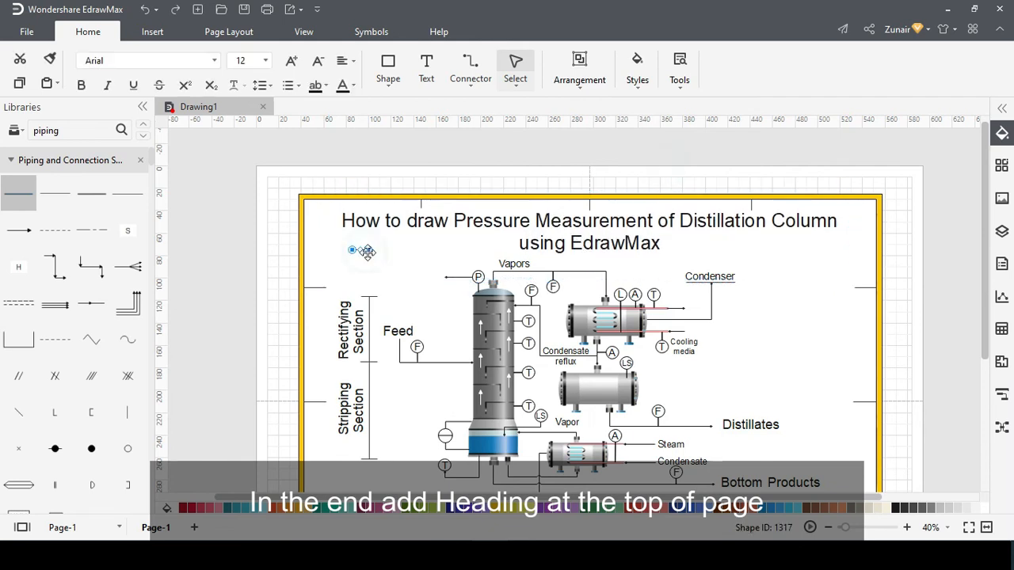
key(Down)
key(Down)
key(Down)
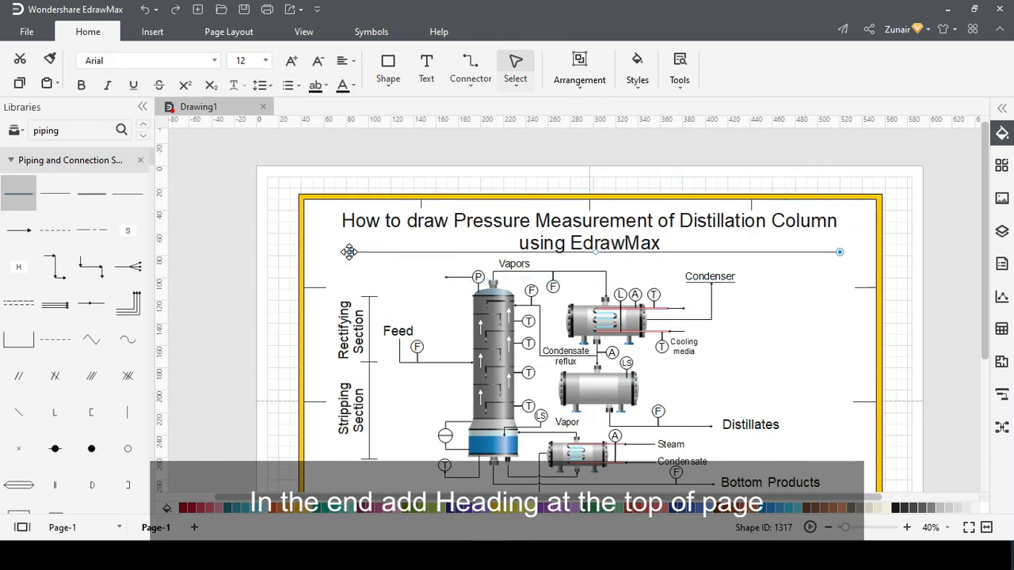
click(722, 264)
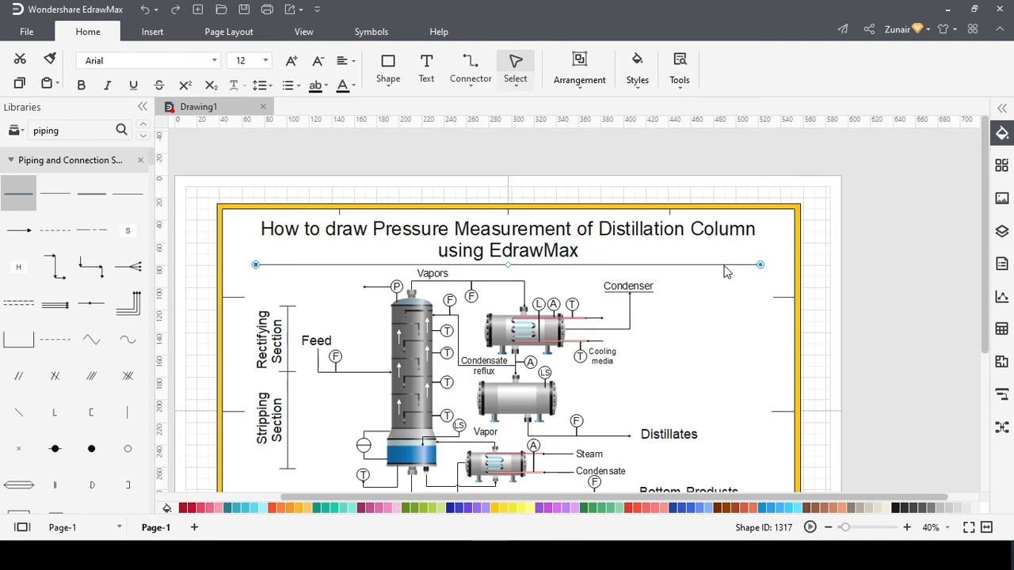
Set the width of the line beneath the heading to 9.25 pt.
click(730, 266)
click(754, 265)
click(1002, 134)
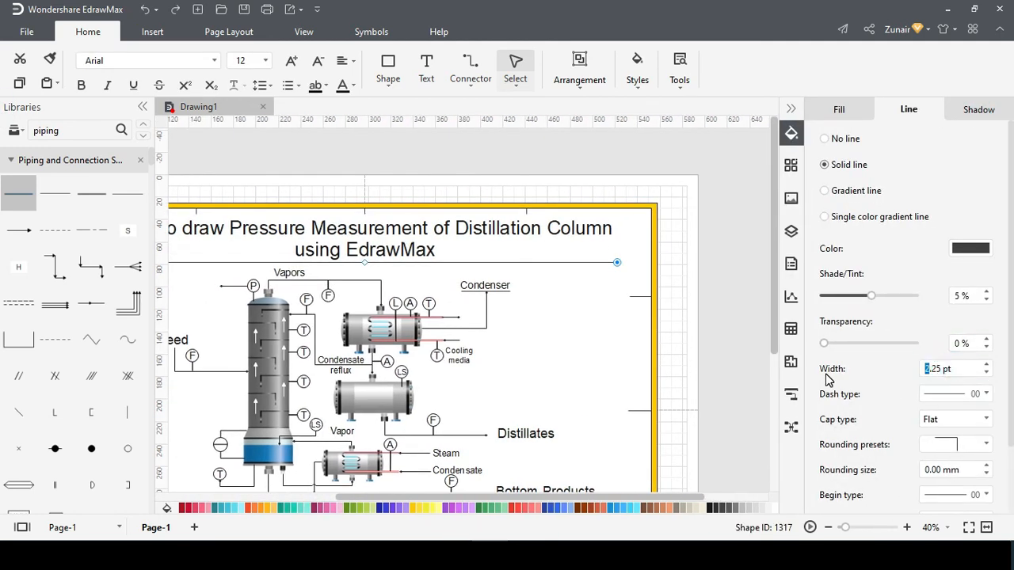
text(9.25)
click(720, 283)
click(793, 109)
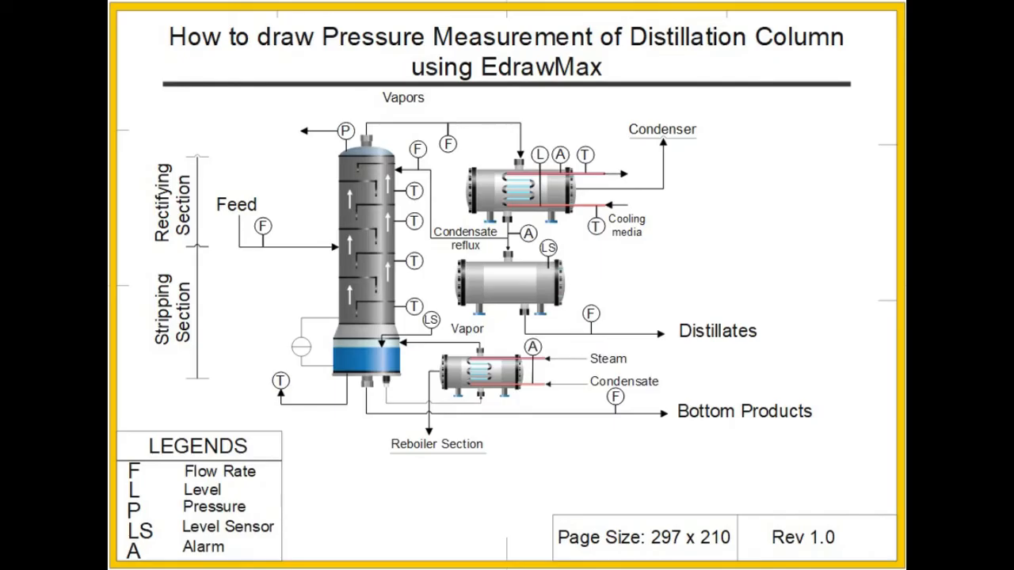